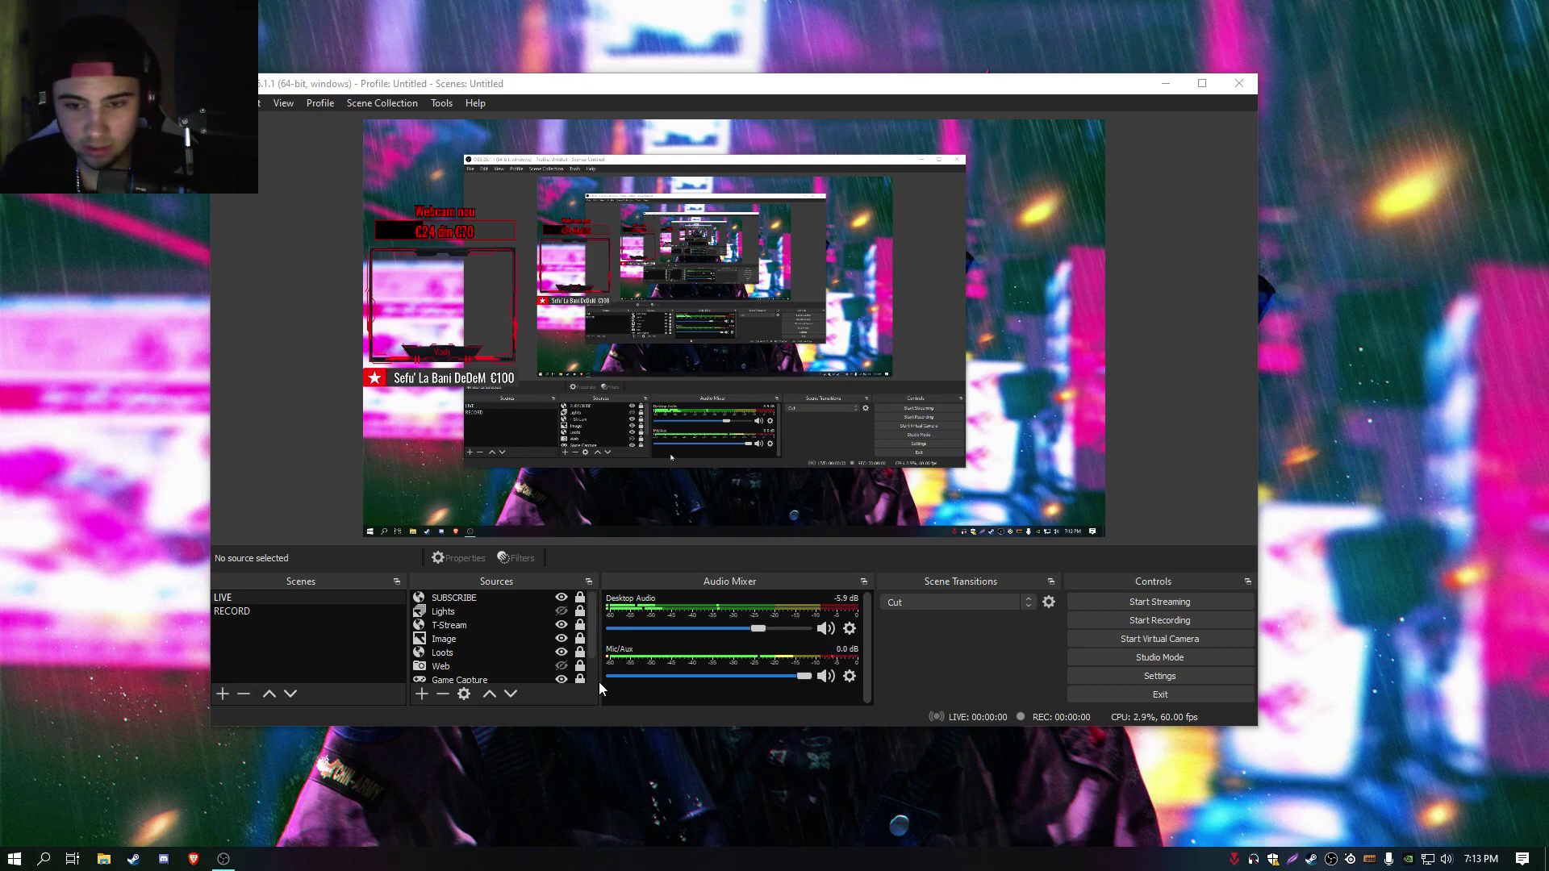
Step: Reposition the OBS window on the desktop and widen it on both sides so all docks have more room
{"action": "left_click_drag", "start_coordinate": [684, 88], "coordinate": [728, 76]}
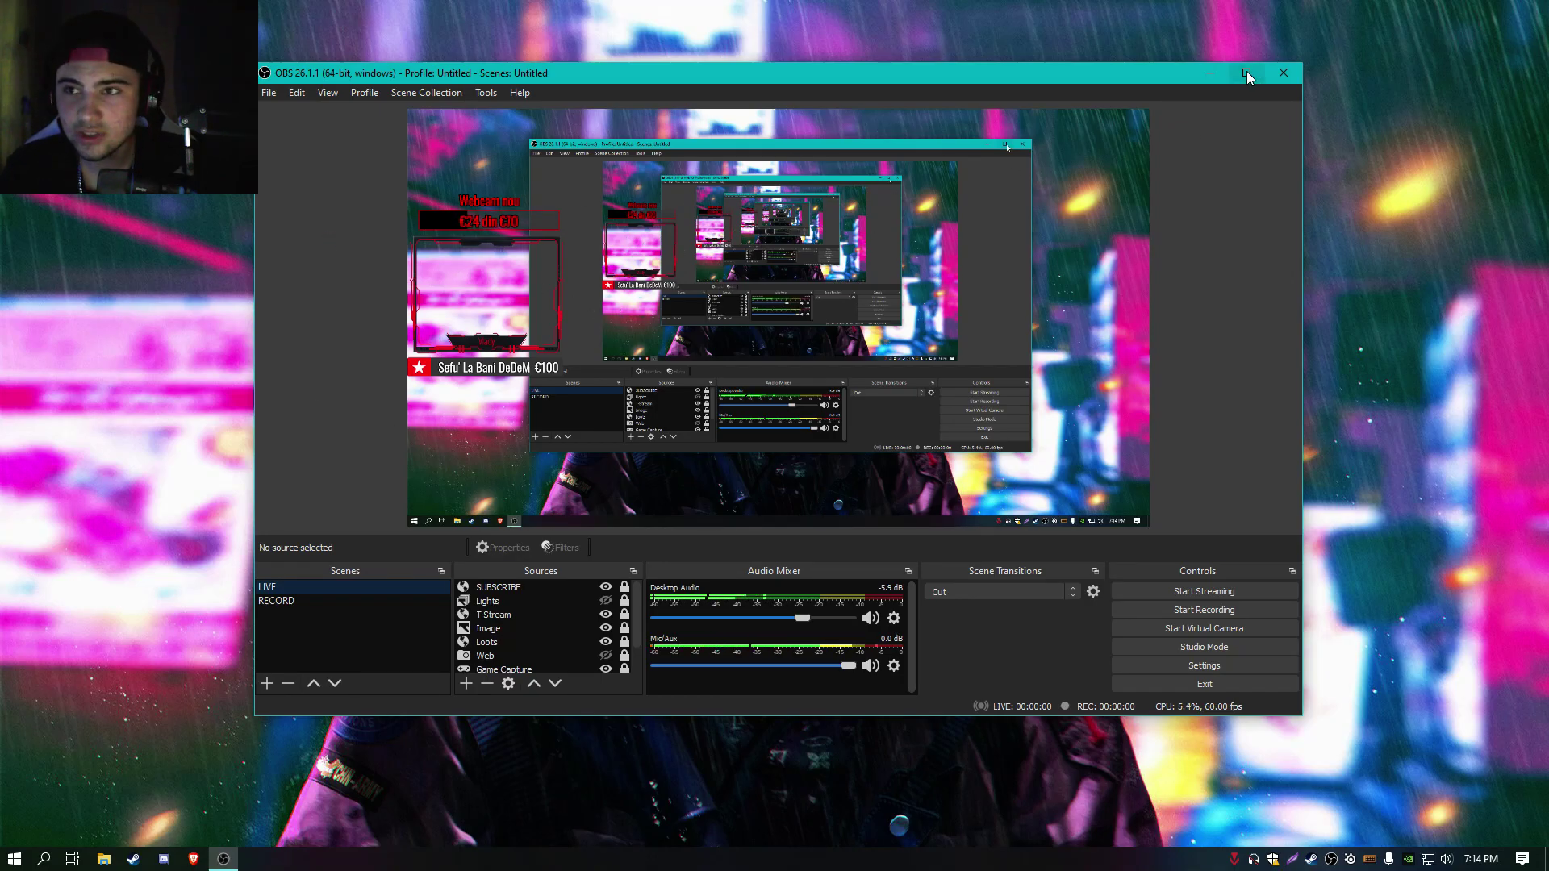
{"action": "left_click_drag", "start_coordinate": [1209, 64], "coordinate": [1209, 26]}
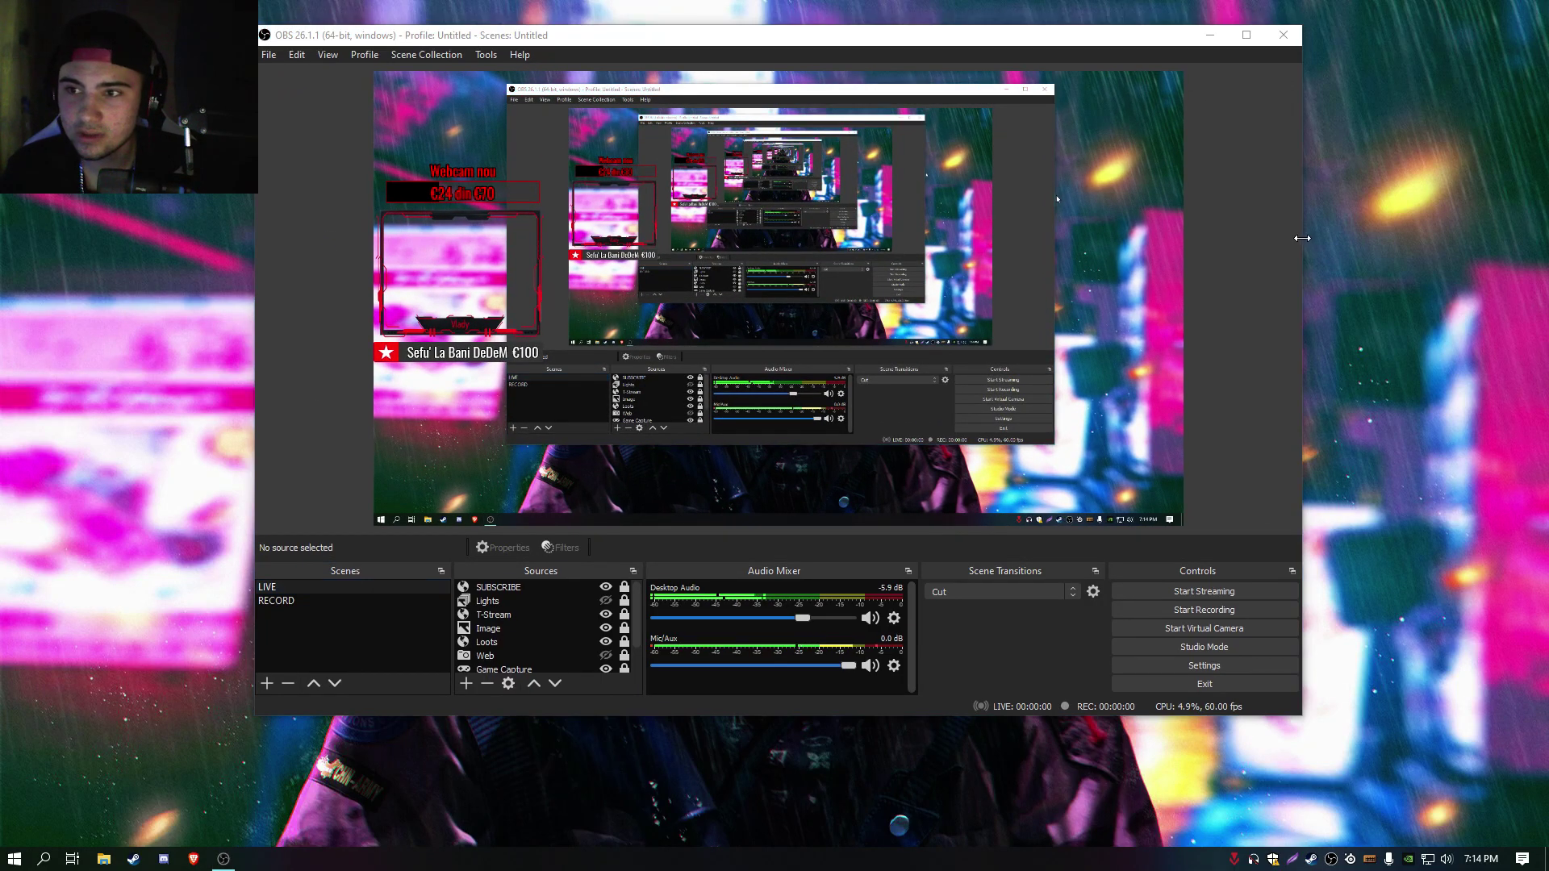
{"action": "left_click_drag", "start_coordinate": [1302, 240], "coordinate": [1441, 239]}
{"action": "left_click_drag", "start_coordinate": [256, 356], "coordinate": [86, 356]}
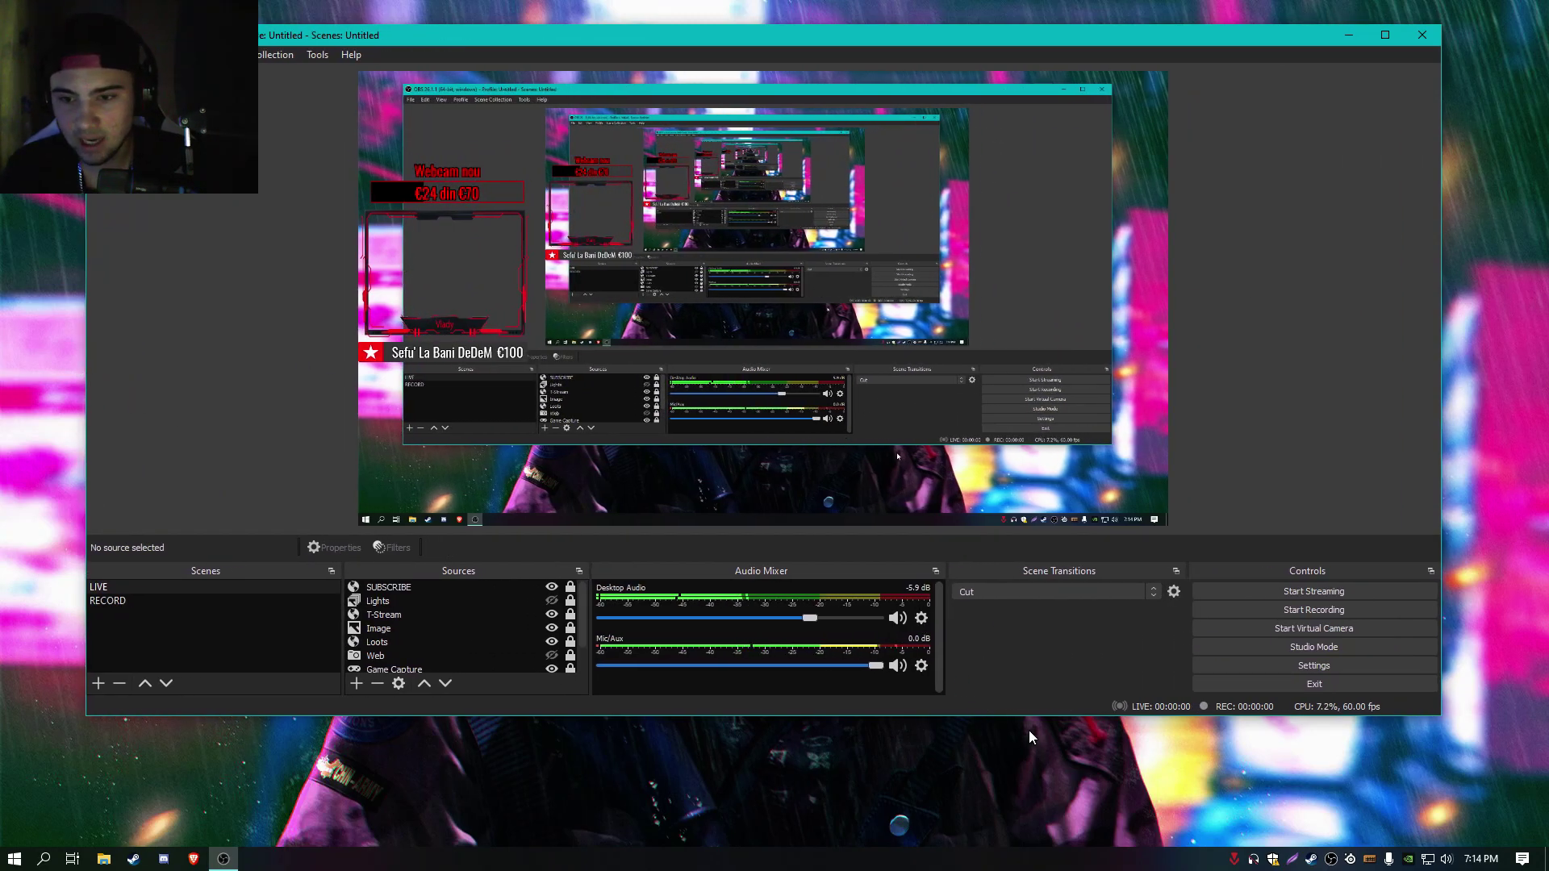
{"action": "left_click_drag", "start_coordinate": [957, 41], "coordinate": [951, 99]}
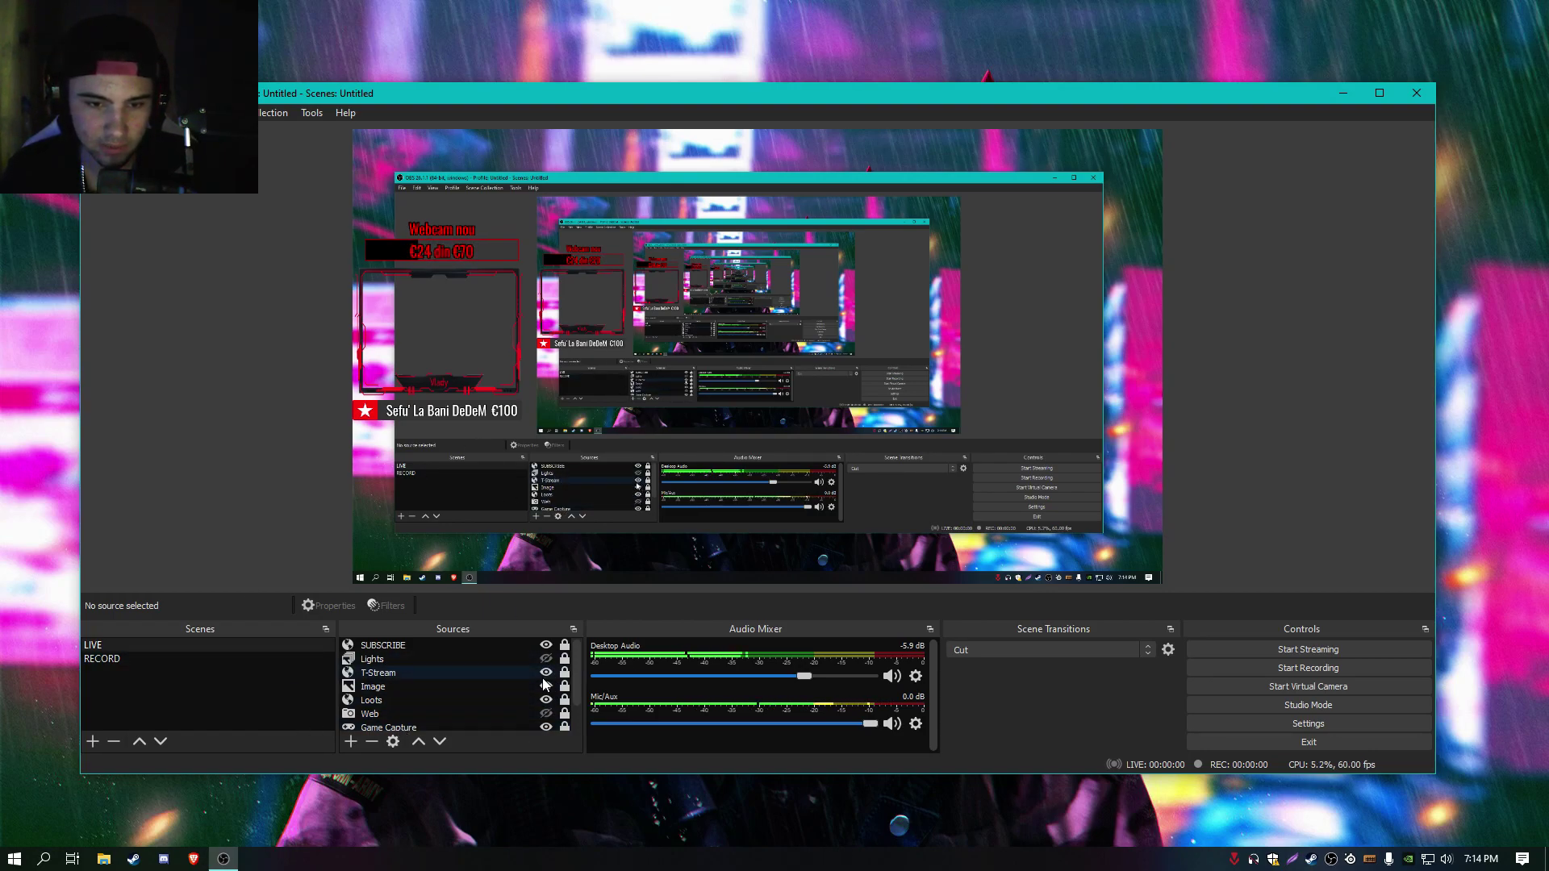
Step: Hide the Image and T-Stream sources in the LIVE scene
{"action": "left_click", "coordinate": [547, 687]}
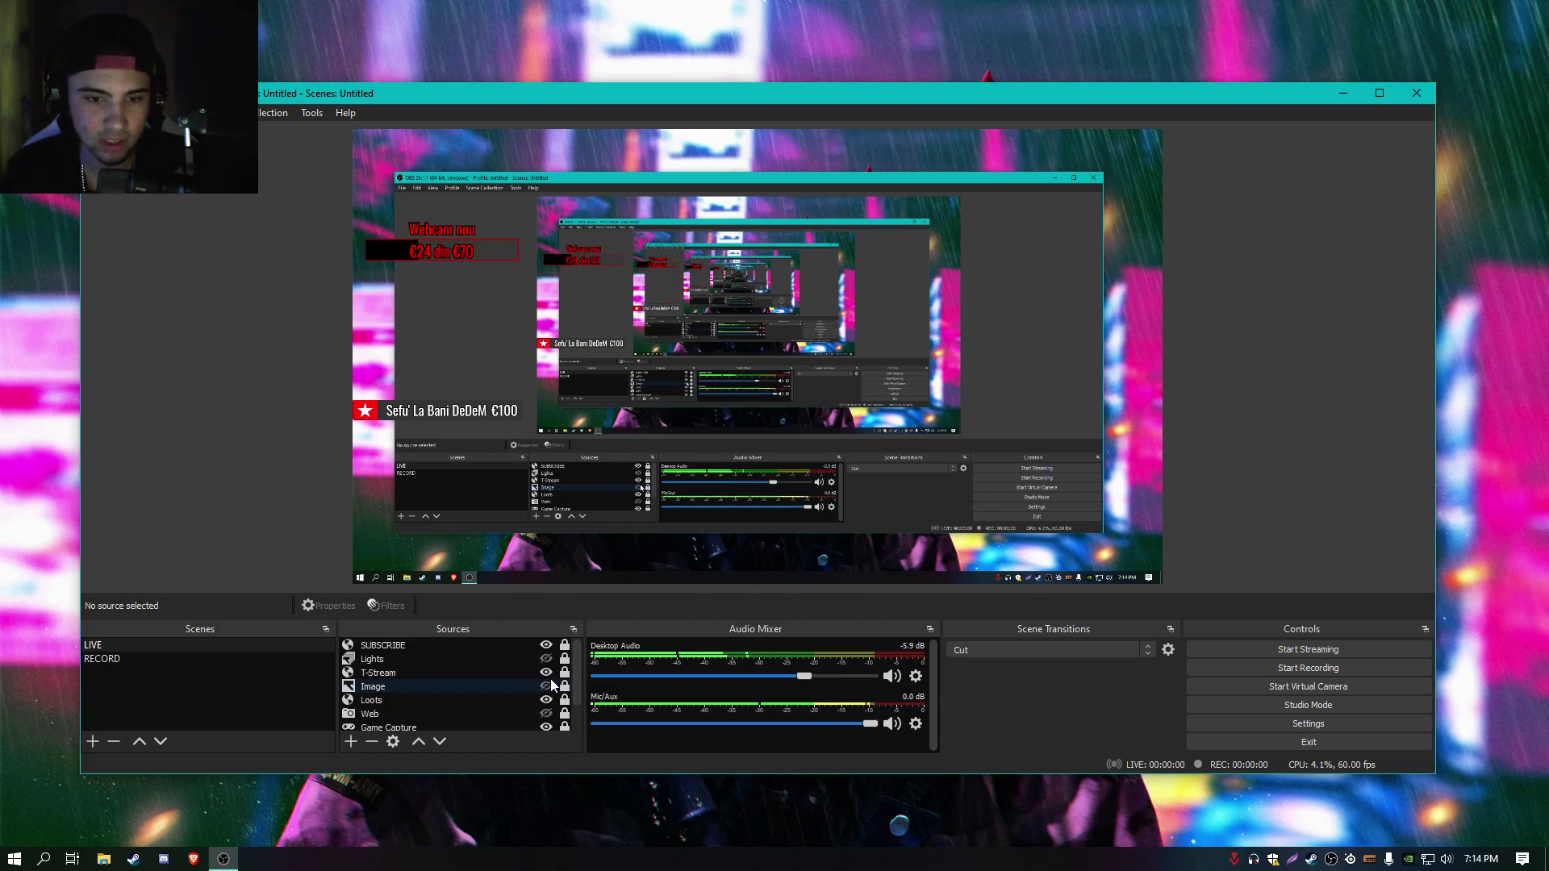
{"action": "left_click", "coordinate": [546, 673]}
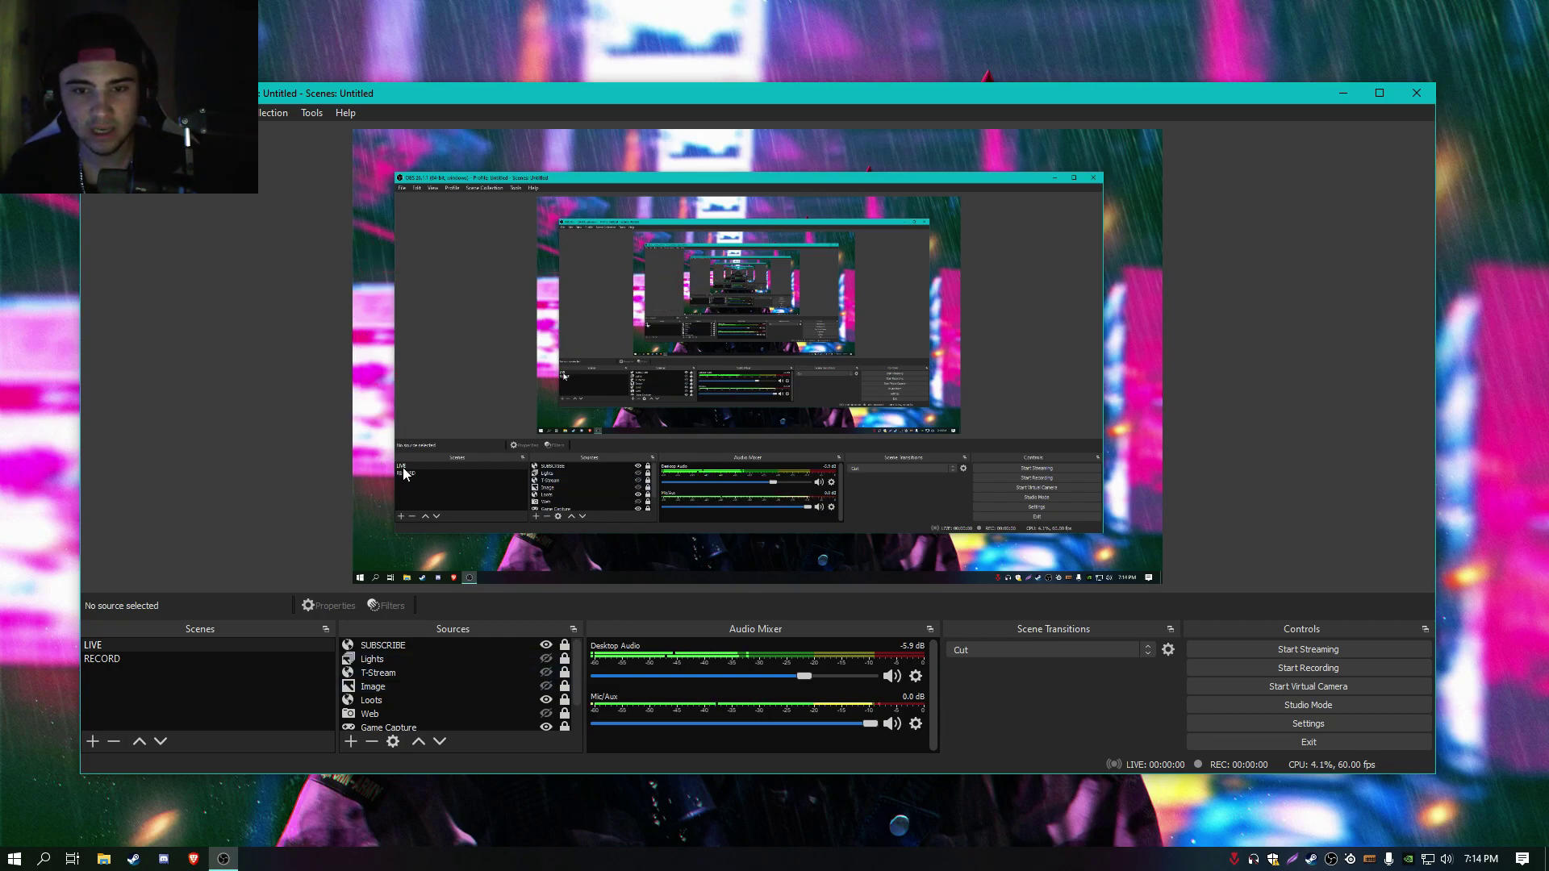
Step: Unlock the Desktop source, try fitting its bounding box to the preview canvas, and lock it again
{"action": "scroll", "coordinate": [562, 714], "scroll_direction": "down", "scroll_amount": 2}
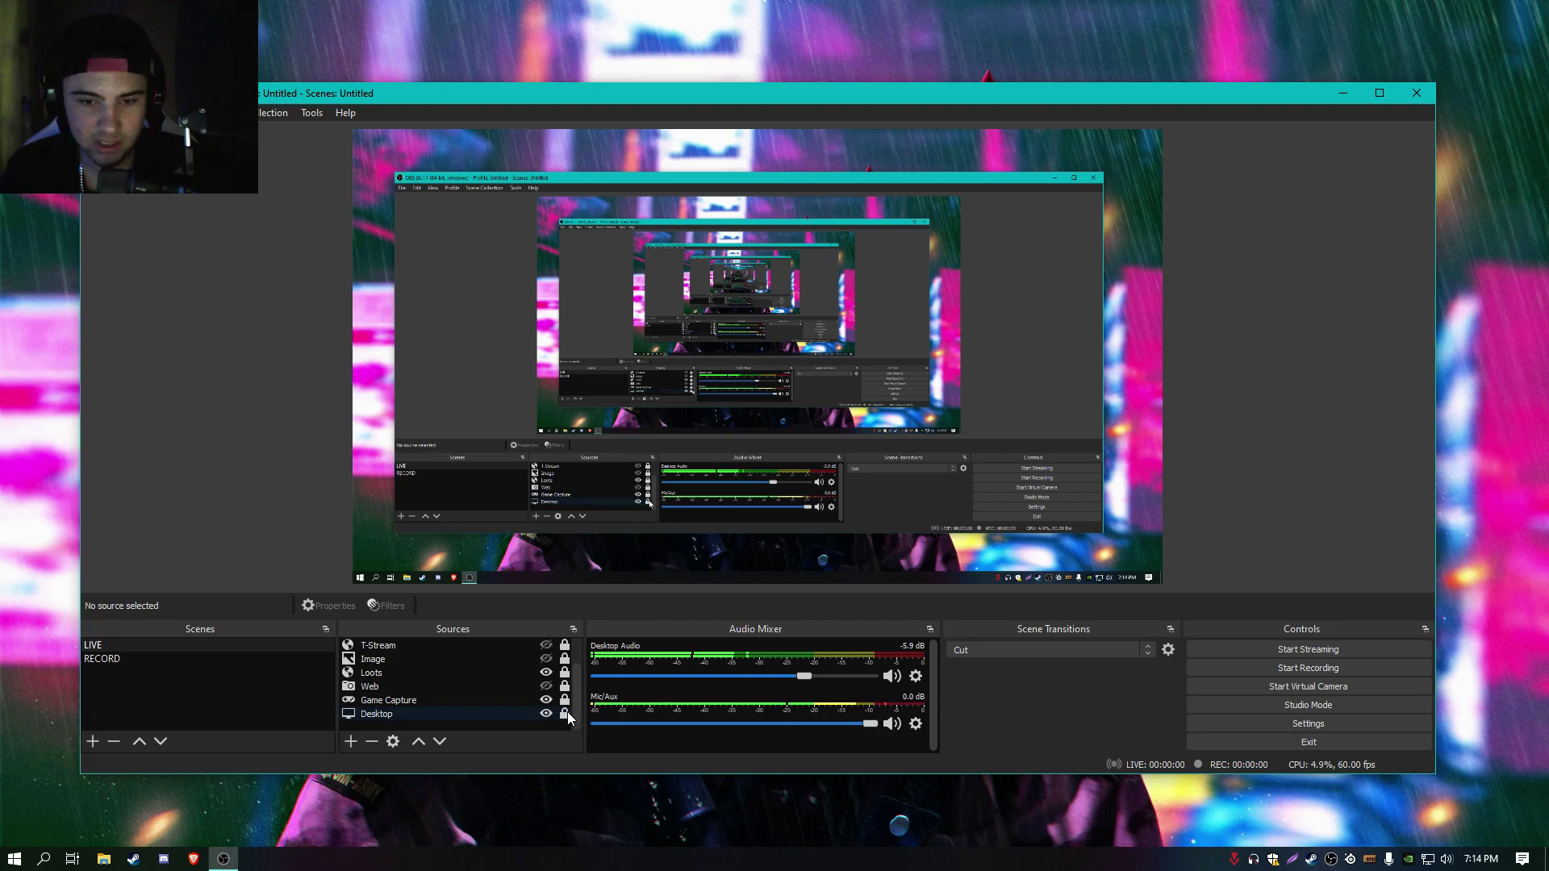
{"action": "left_click", "coordinate": [565, 714]}
{"action": "left_click", "coordinate": [556, 714]}
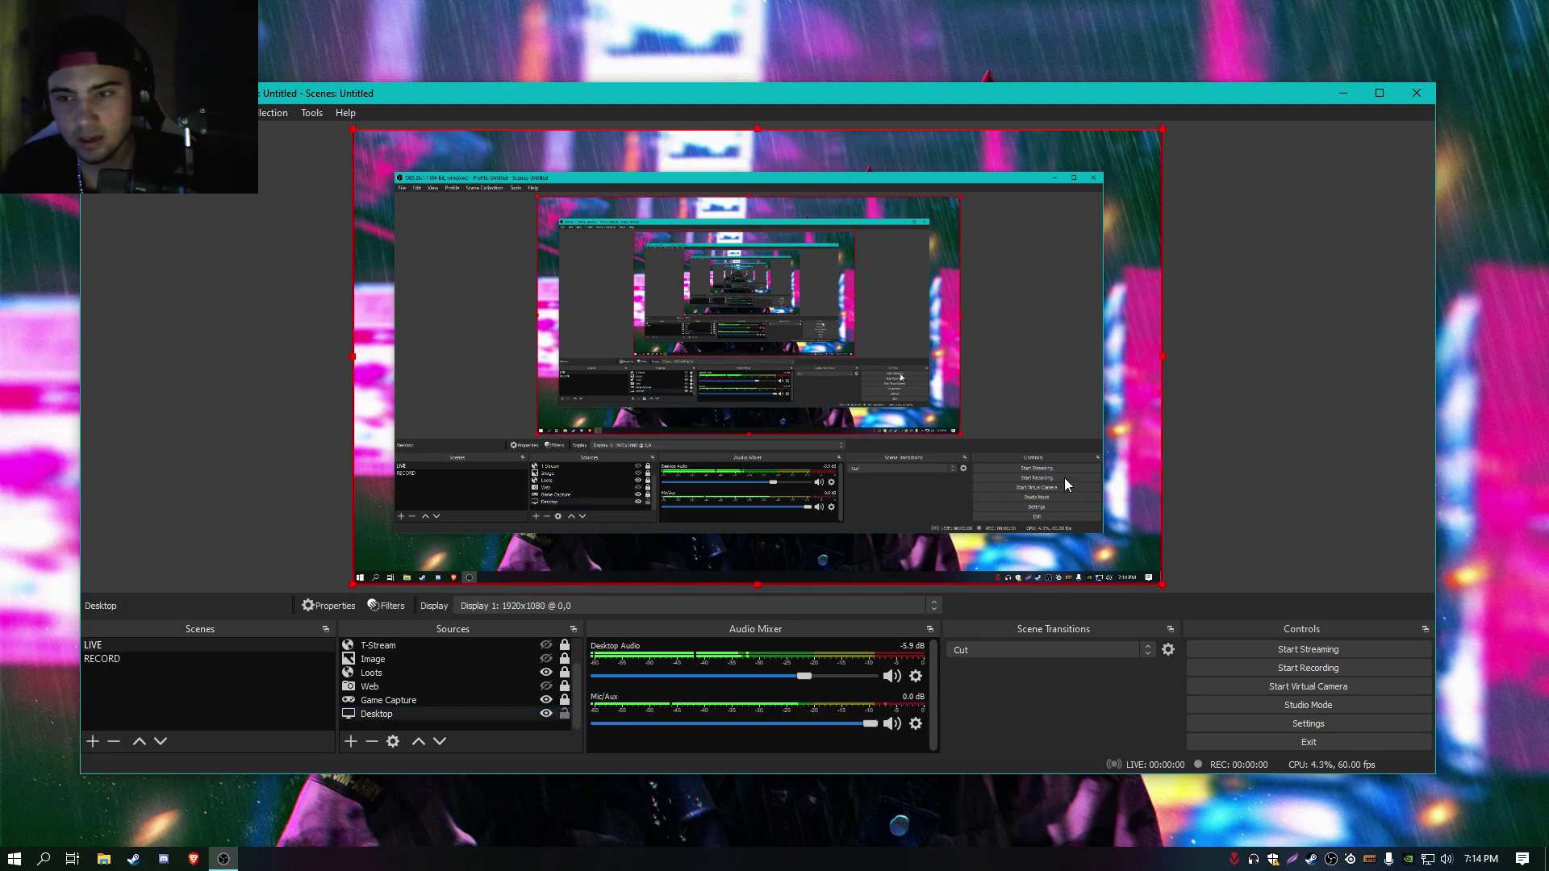
{"action": "left_click", "coordinate": [1175, 570]}
{"action": "left_click_drag", "start_coordinate": [1161, 364], "coordinate": [1170, 590]}
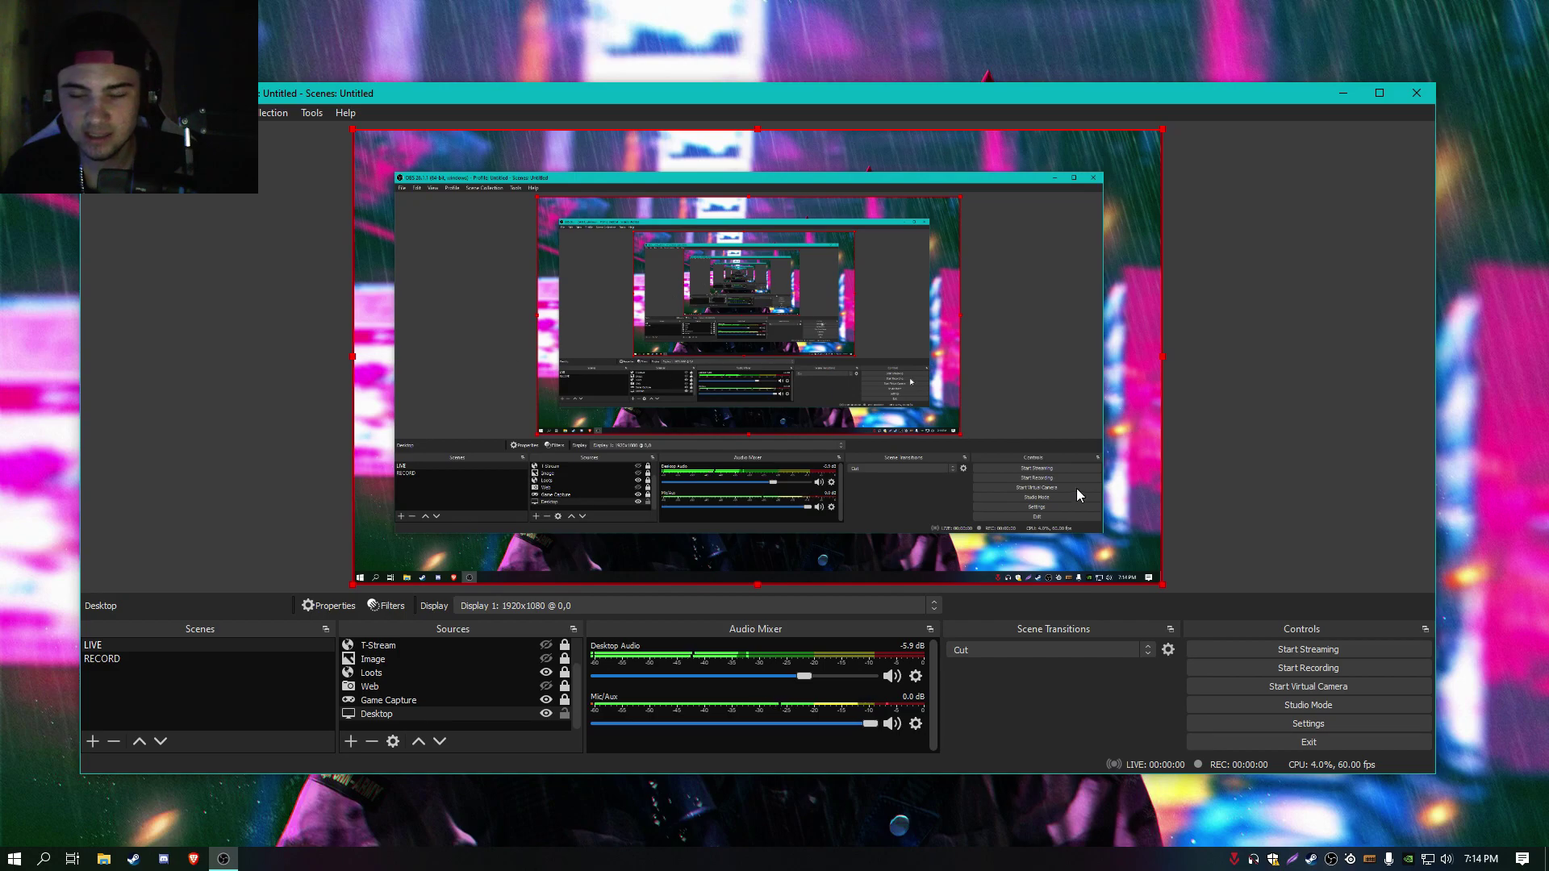
{"action": "mouse_move", "coordinate": [1161, 585]}
{"action": "left_mouse_down"}
{"action": "mouse_move", "coordinate": [1141, 564]}
{"action": "mouse_move", "coordinate": [1003, 540]}
{"action": "mouse_move", "coordinate": [726, 564]}
{"action": "mouse_move", "coordinate": [708, 468]}
{"action": "mouse_move", "coordinate": [1082, 235]}
{"action": "mouse_move", "coordinate": [1049, 513]}
{"action": "mouse_move", "coordinate": [1162, 590]}
{"action": "left_mouse_up"}
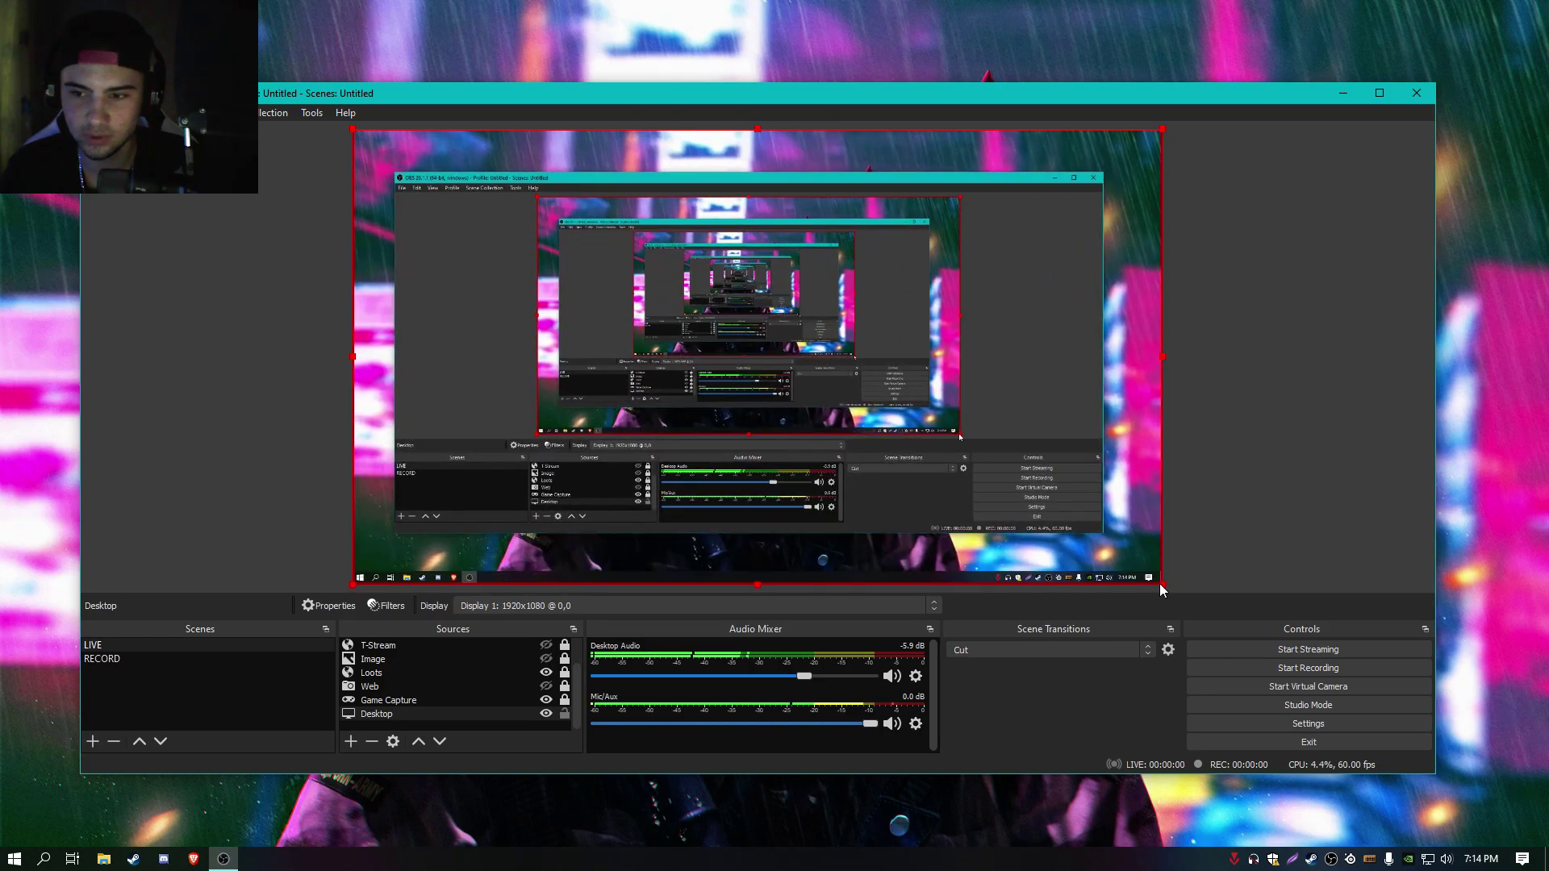
{"action": "left_click", "coordinate": [565, 713]}
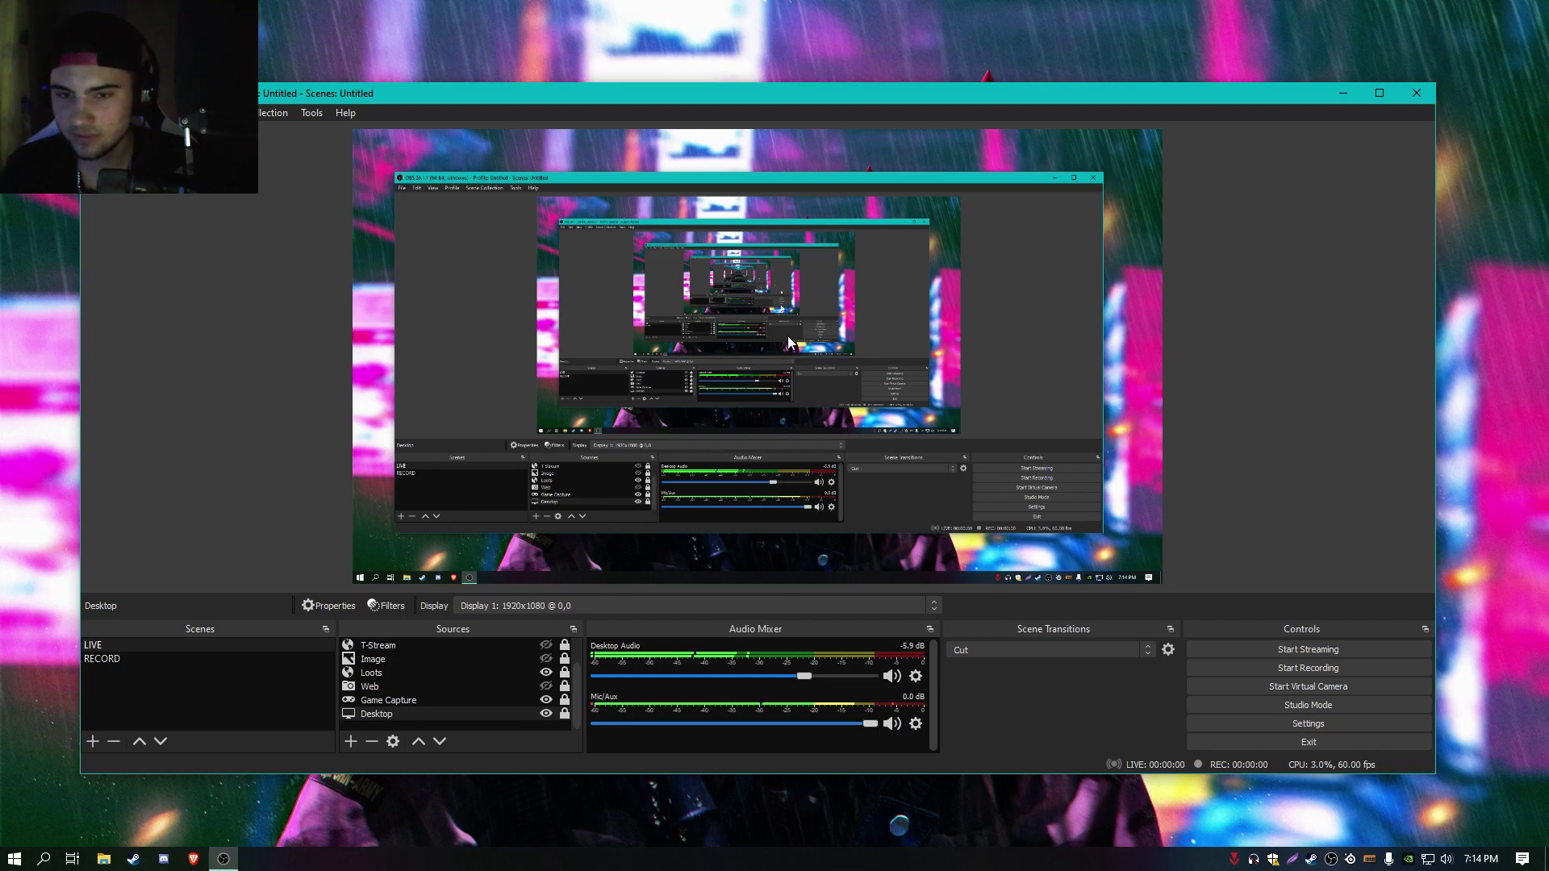
Step: Open the settings and review the General options, including the available languages and themes
{"action": "left_click", "coordinate": [1383, 725]}
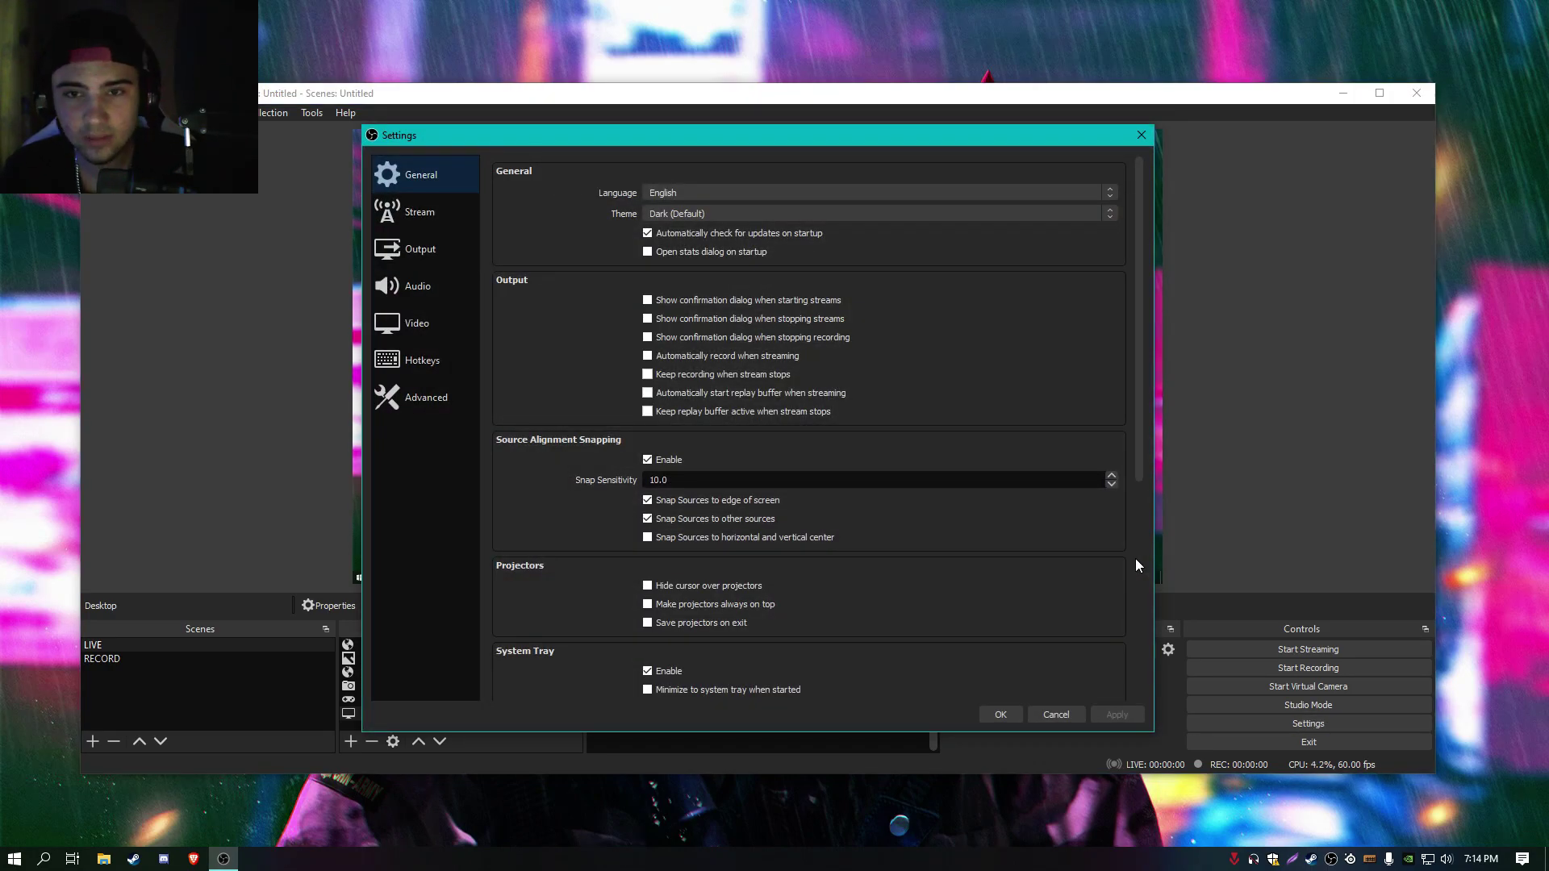
{"action": "left_click_drag", "start_coordinate": [1011, 140], "coordinate": [974, 77]}
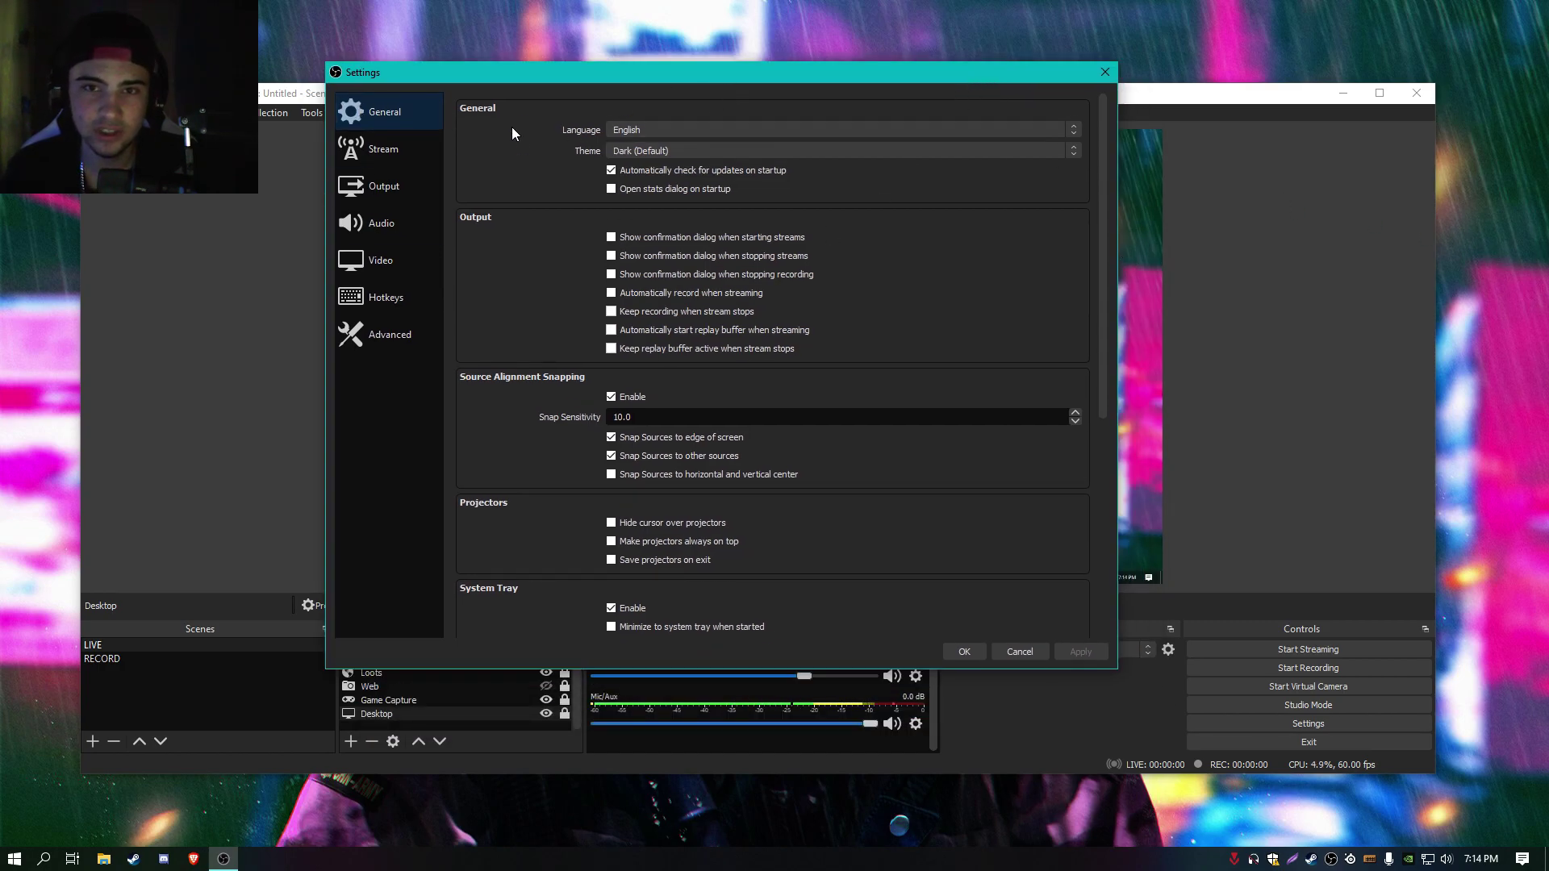
{"action": "scroll", "coordinate": [474, 432], "scroll_direction": "down", "scroll_amount": 5}
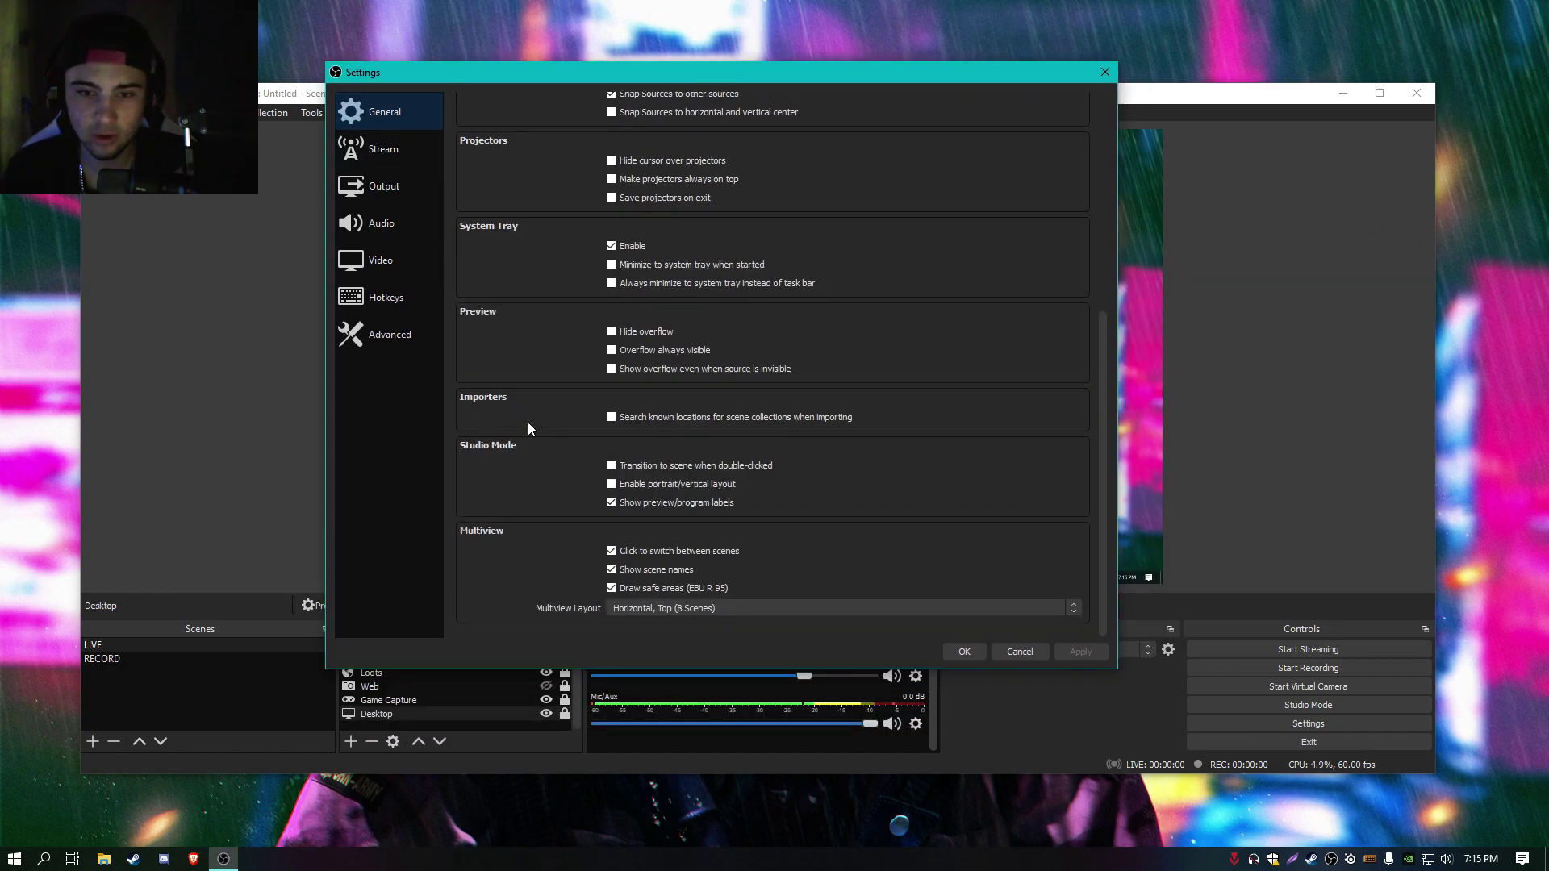
{"action": "scroll", "coordinate": [528, 417], "scroll_direction": "up", "scroll_amount": 5}
{"action": "left_click", "coordinate": [676, 131]}
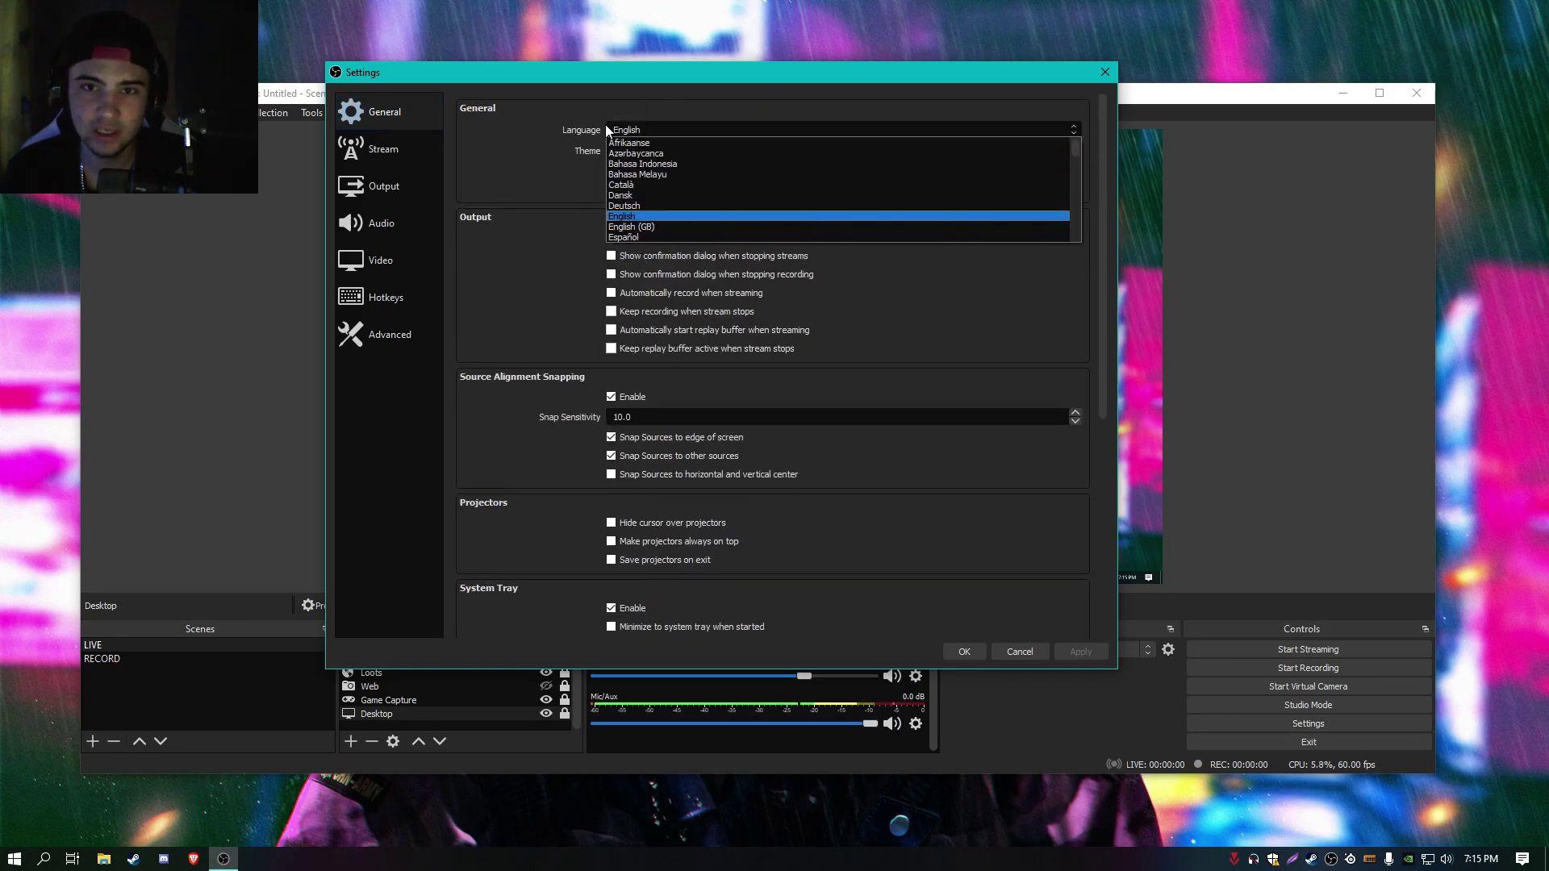
{"action": "left_click", "coordinate": [623, 129]}
{"action": "left_click", "coordinate": [665, 152]}
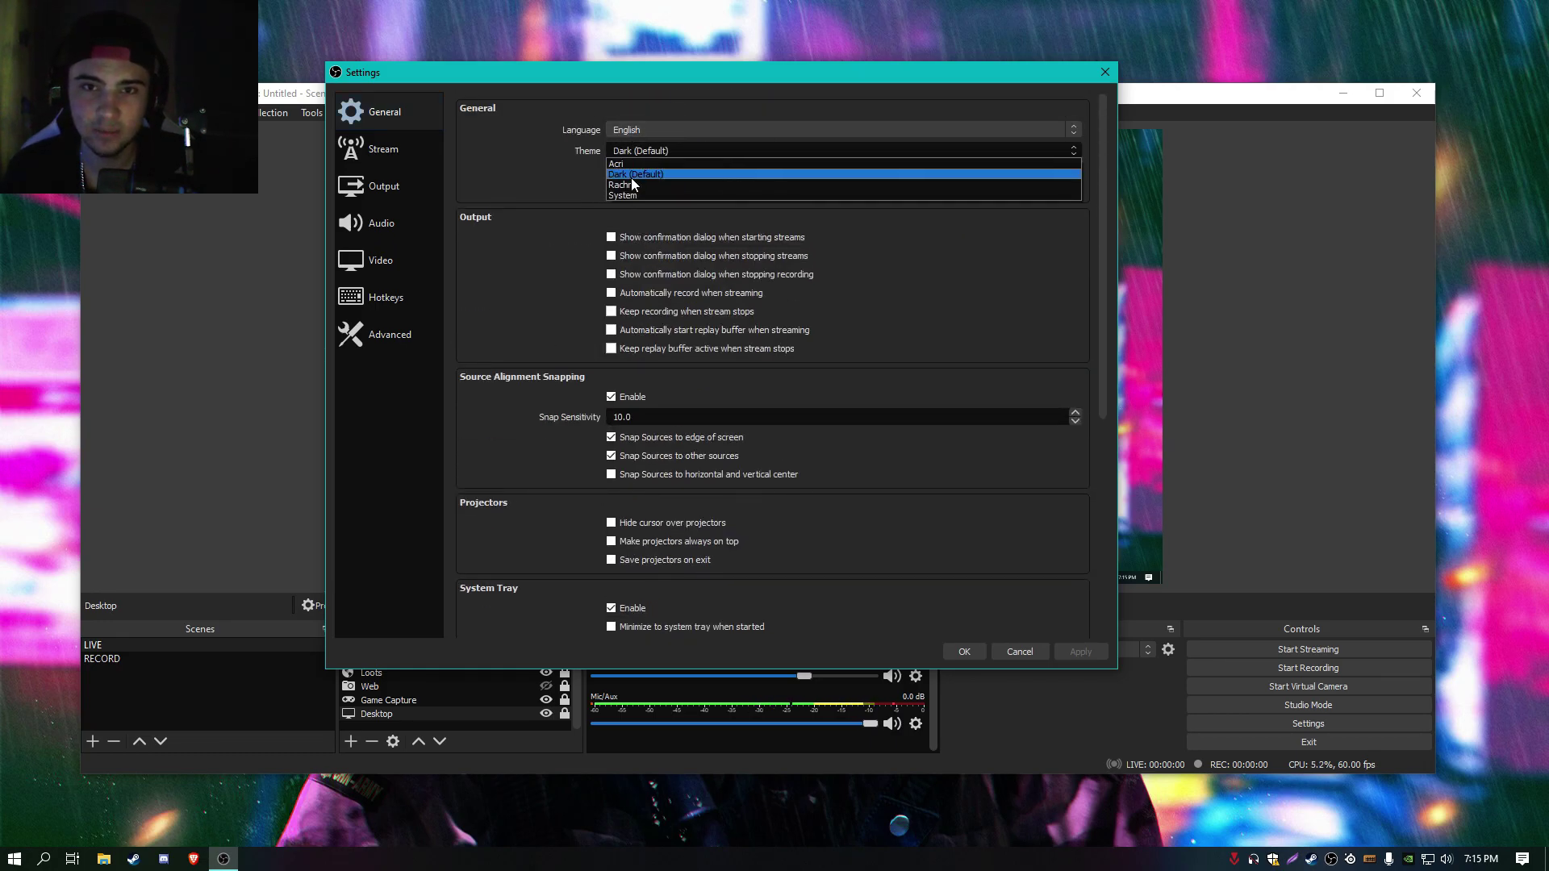
{"action": "left_click", "coordinate": [655, 152]}
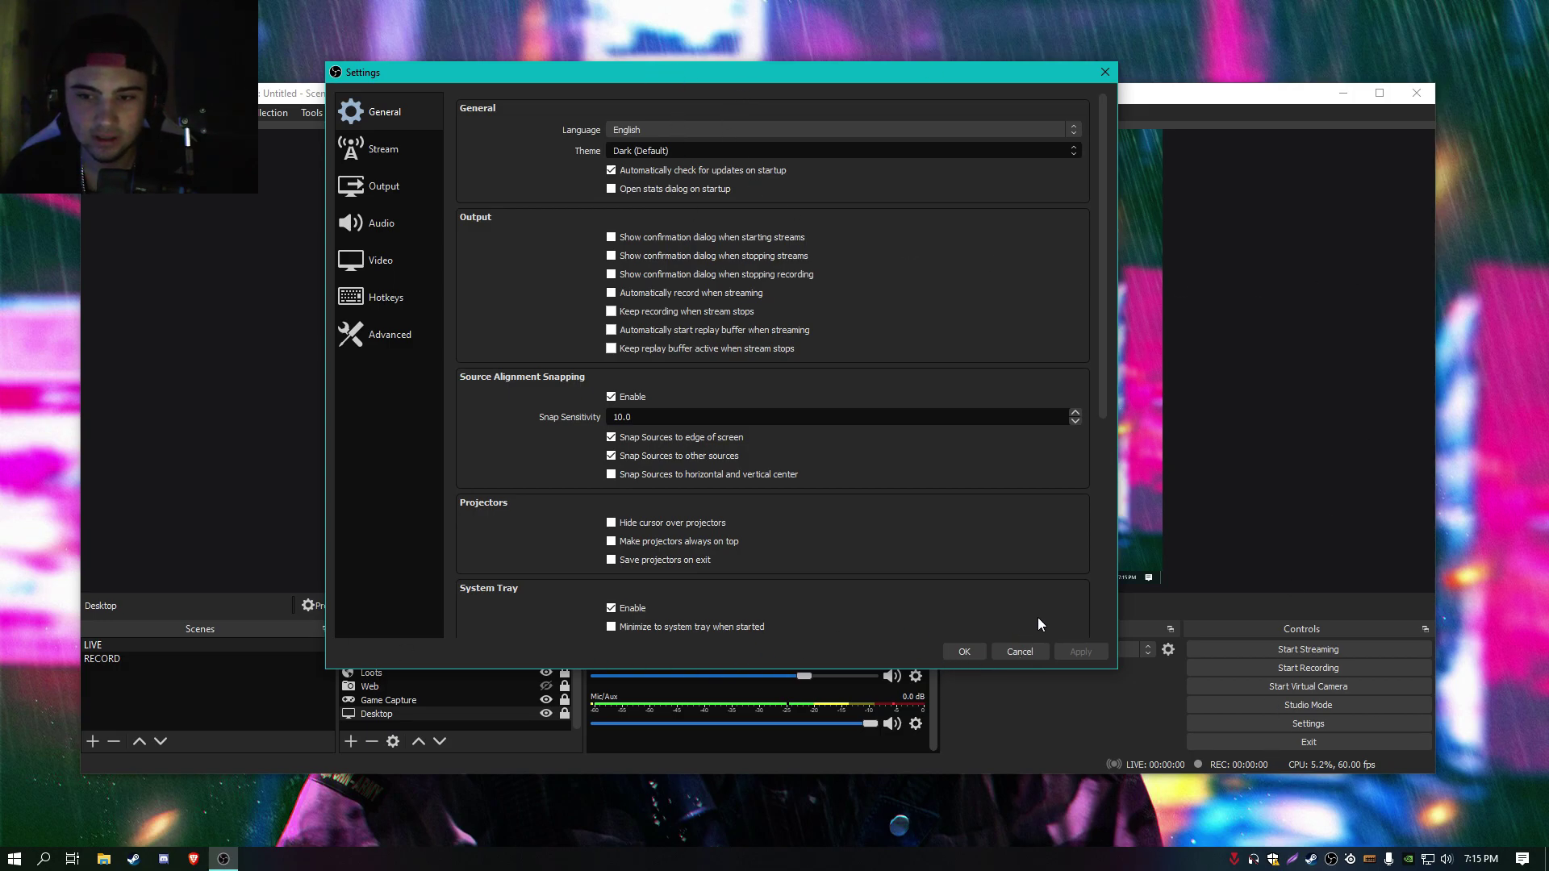
Step: Try the Acri theme and switch back to Dark (Default)
{"action": "left_click_drag", "start_coordinate": [895, 72], "coordinate": [915, 142]}
{"action": "left_click", "coordinate": [708, 209]}
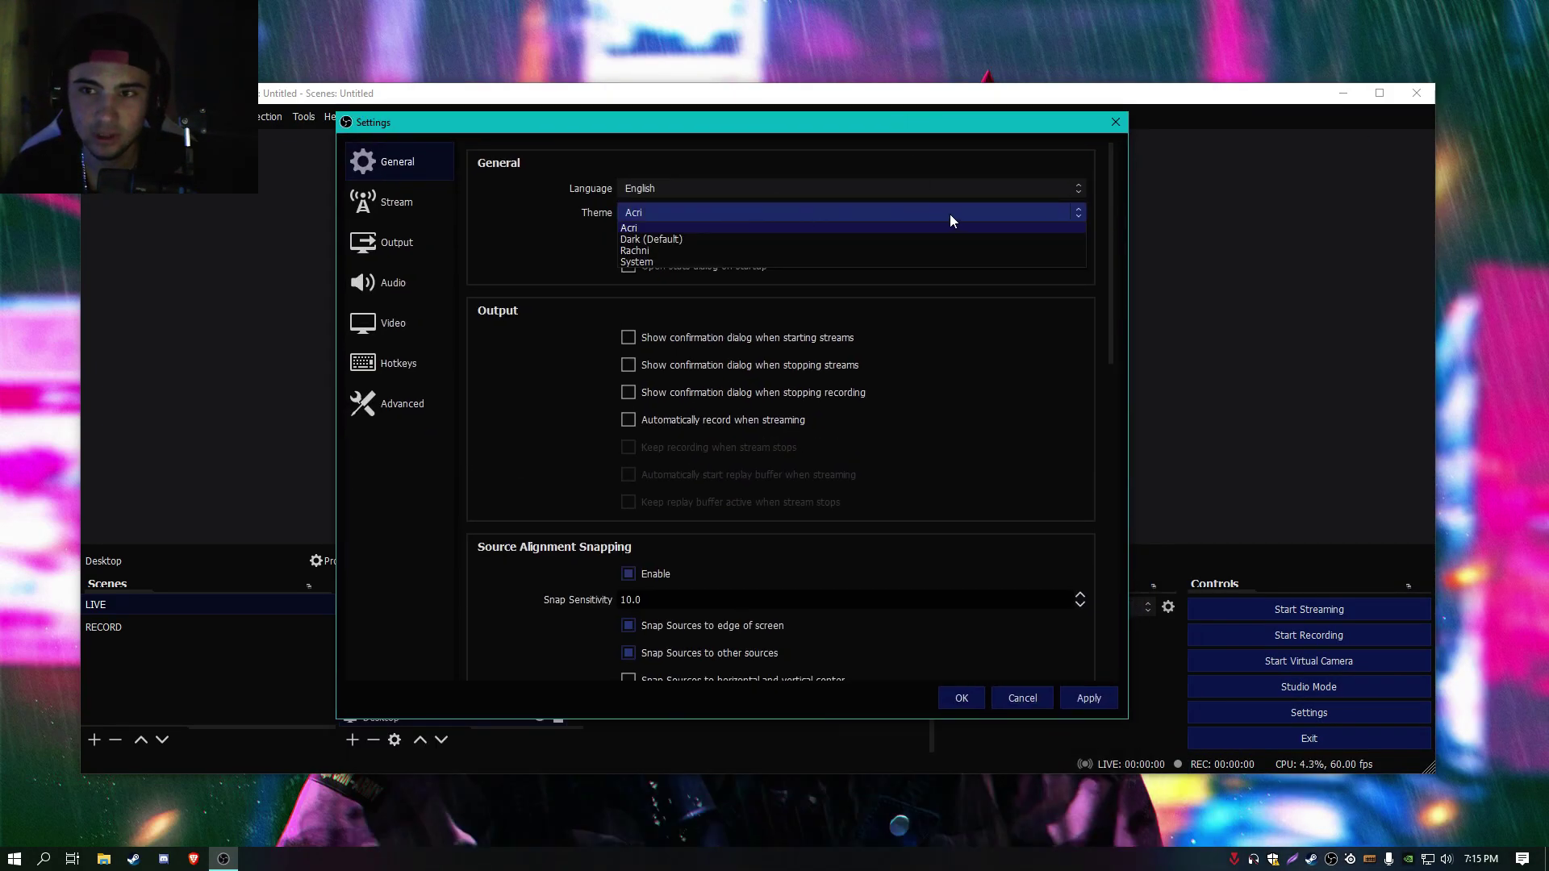
{"action": "left_click", "coordinate": [652, 240]}
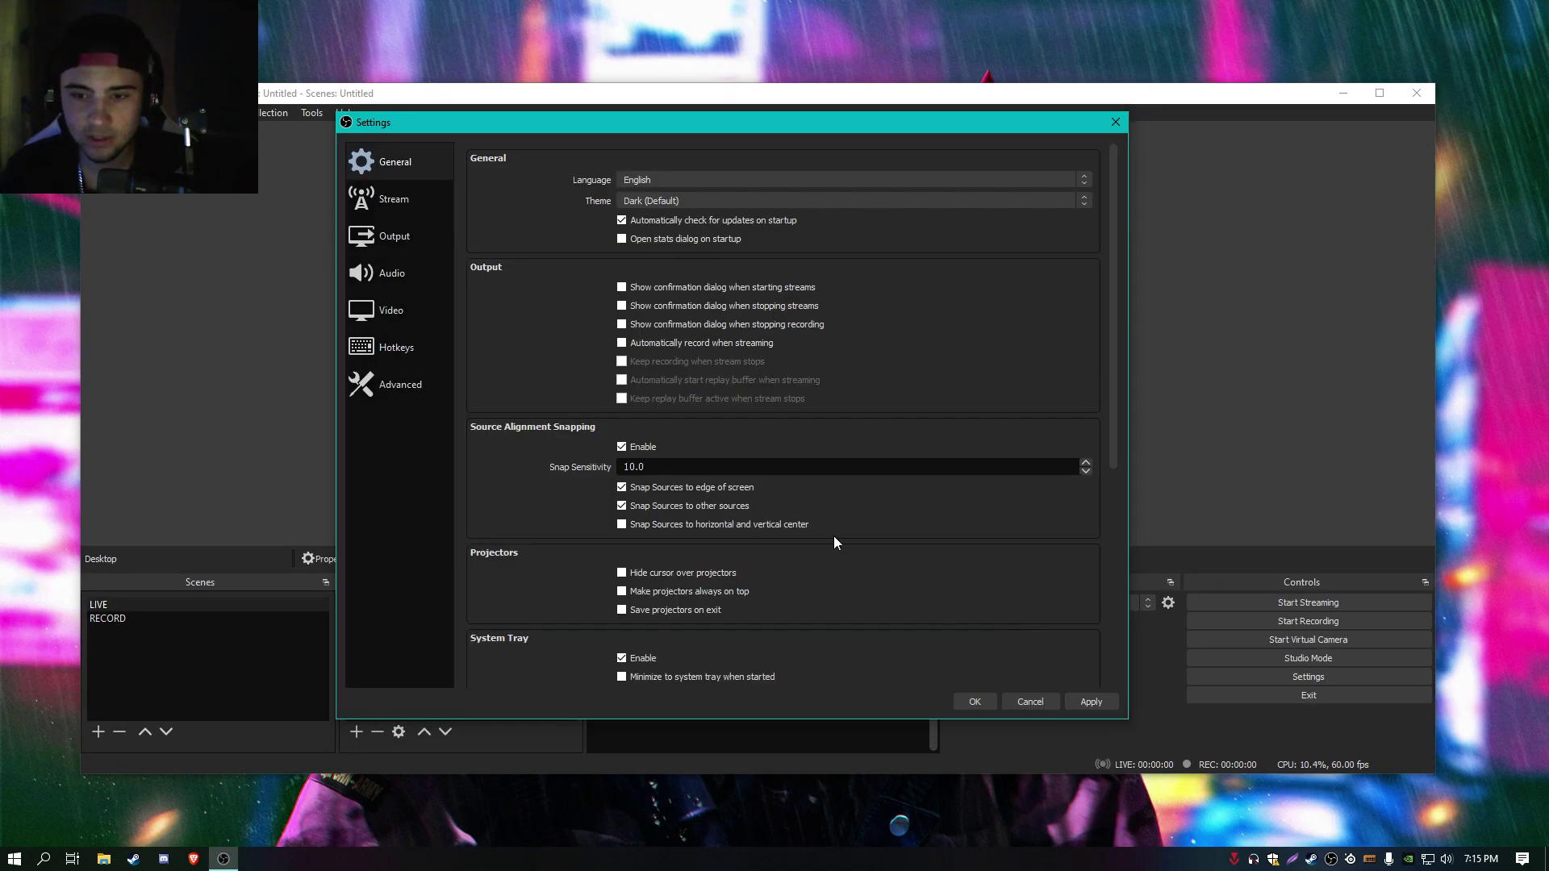
Step: Set the streaming service to YouTube / YouTube Gaming with the Primary YouTube ingest server
{"action": "left_click", "coordinate": [387, 199]}
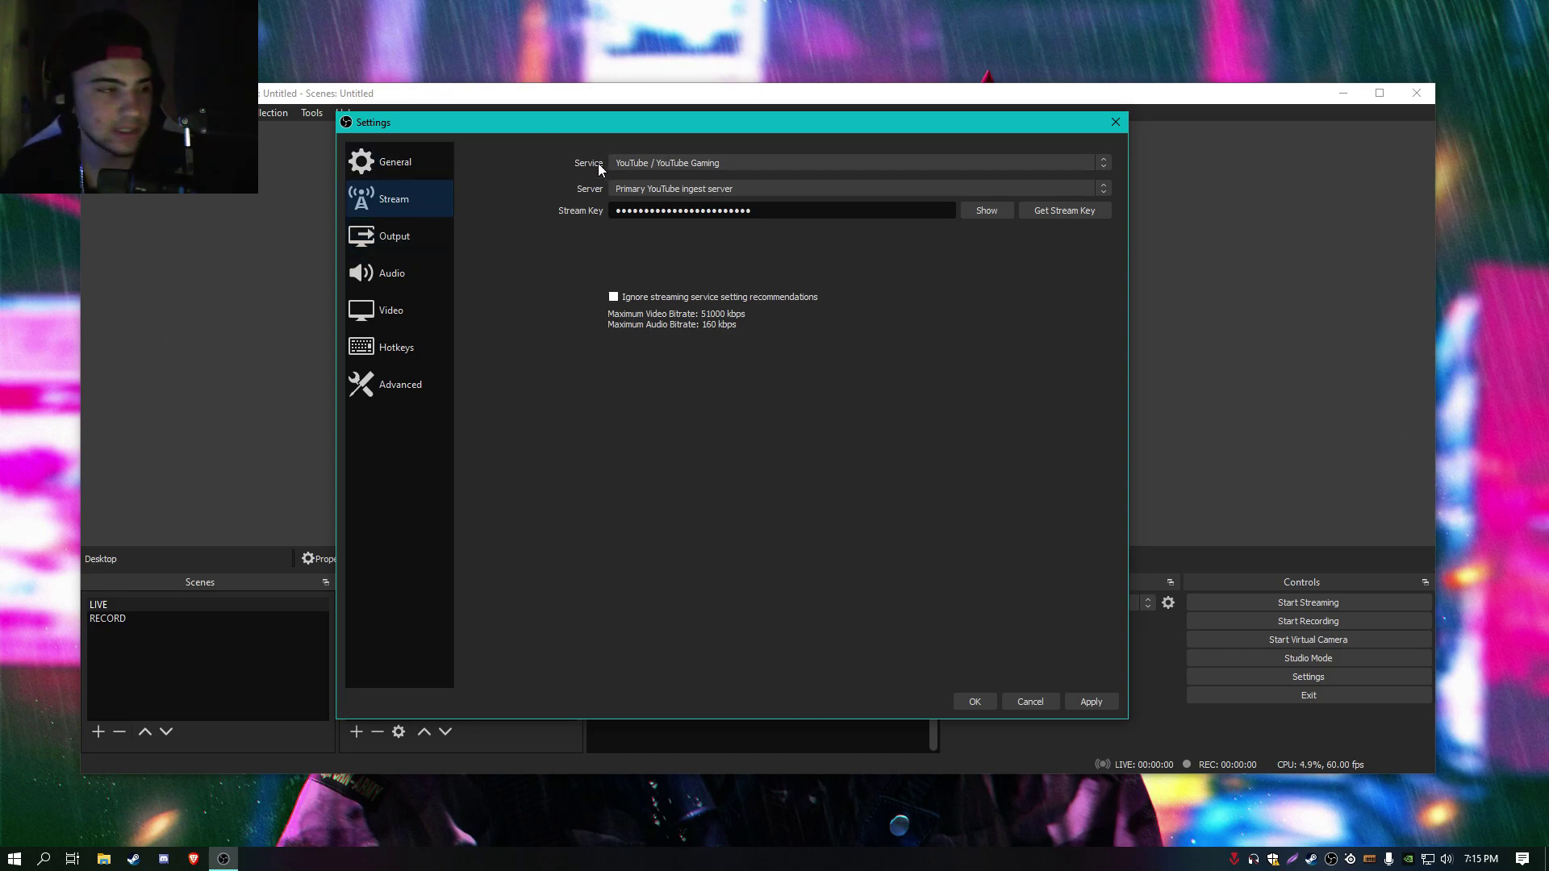
{"action": "left_click", "coordinate": [798, 173]}
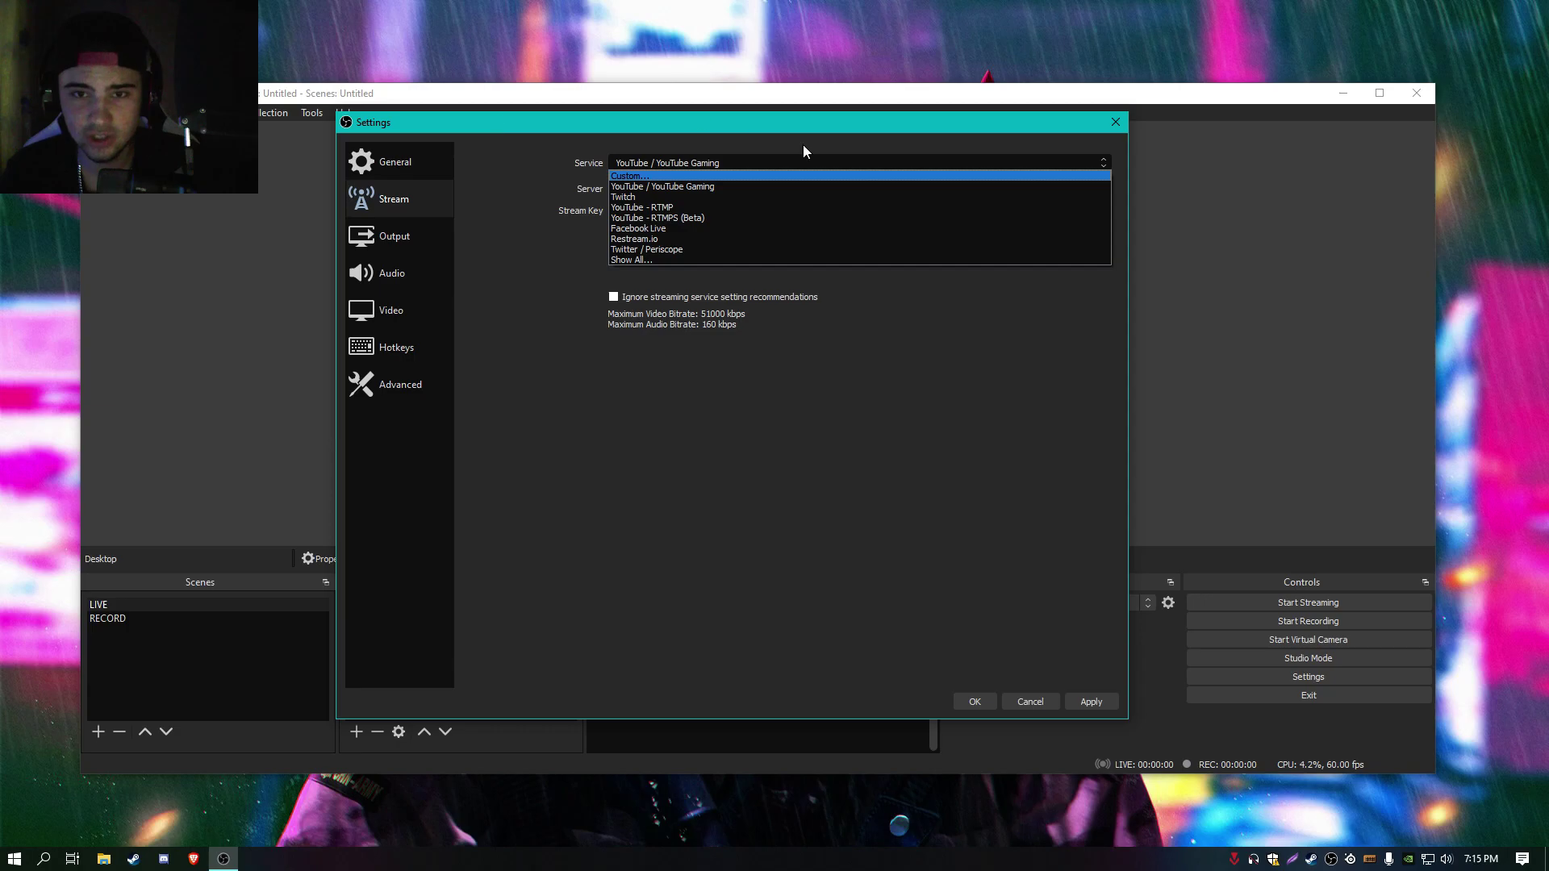
{"action": "left_click", "coordinate": [656, 186]}
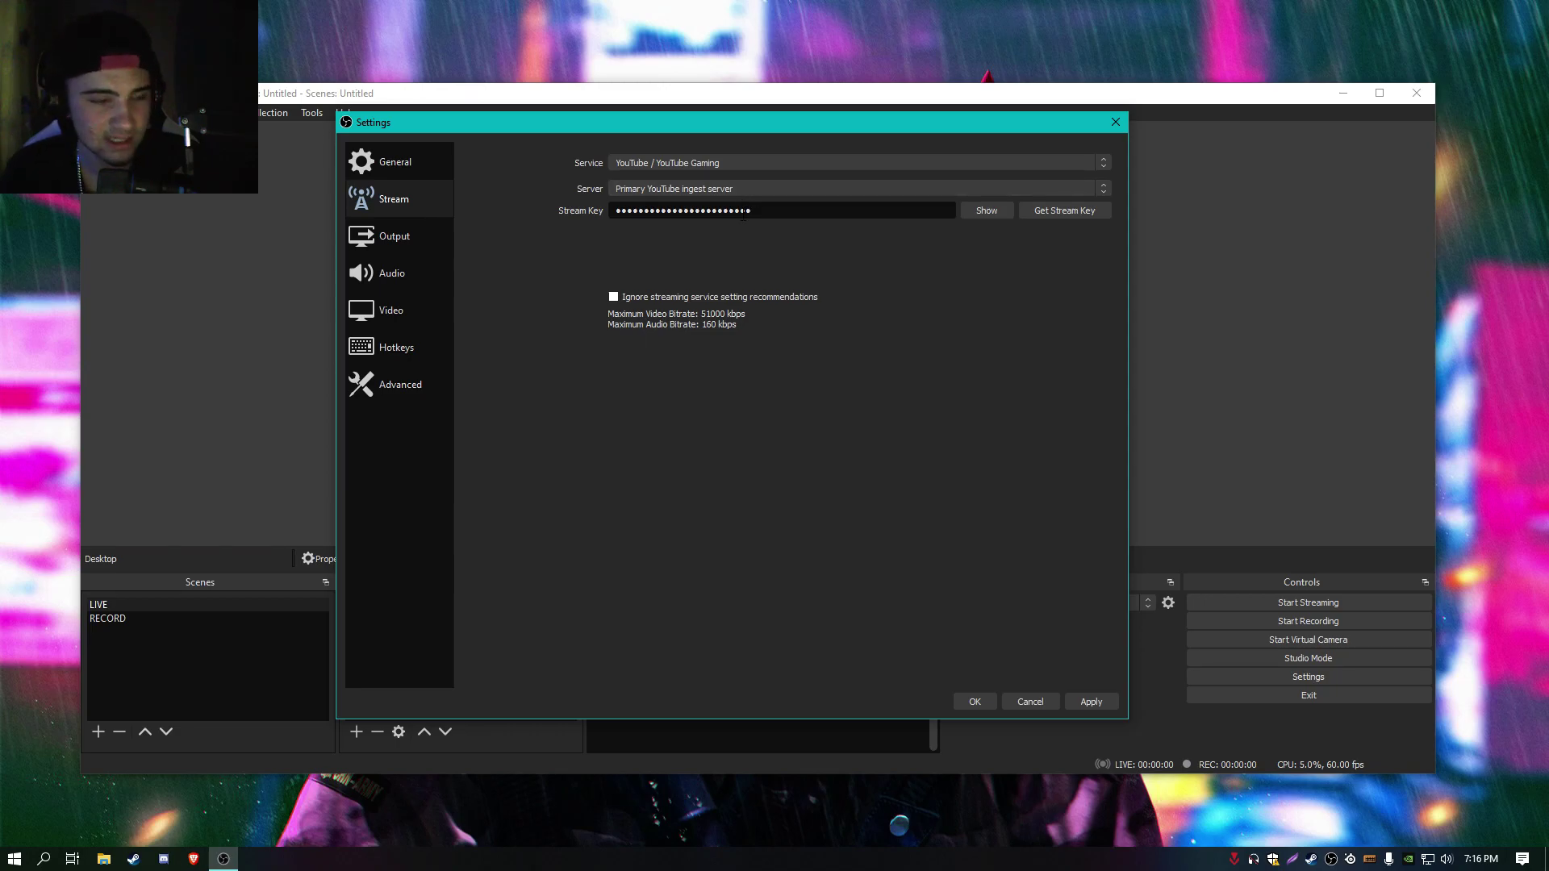
{"action": "left_click", "coordinate": [699, 189]}
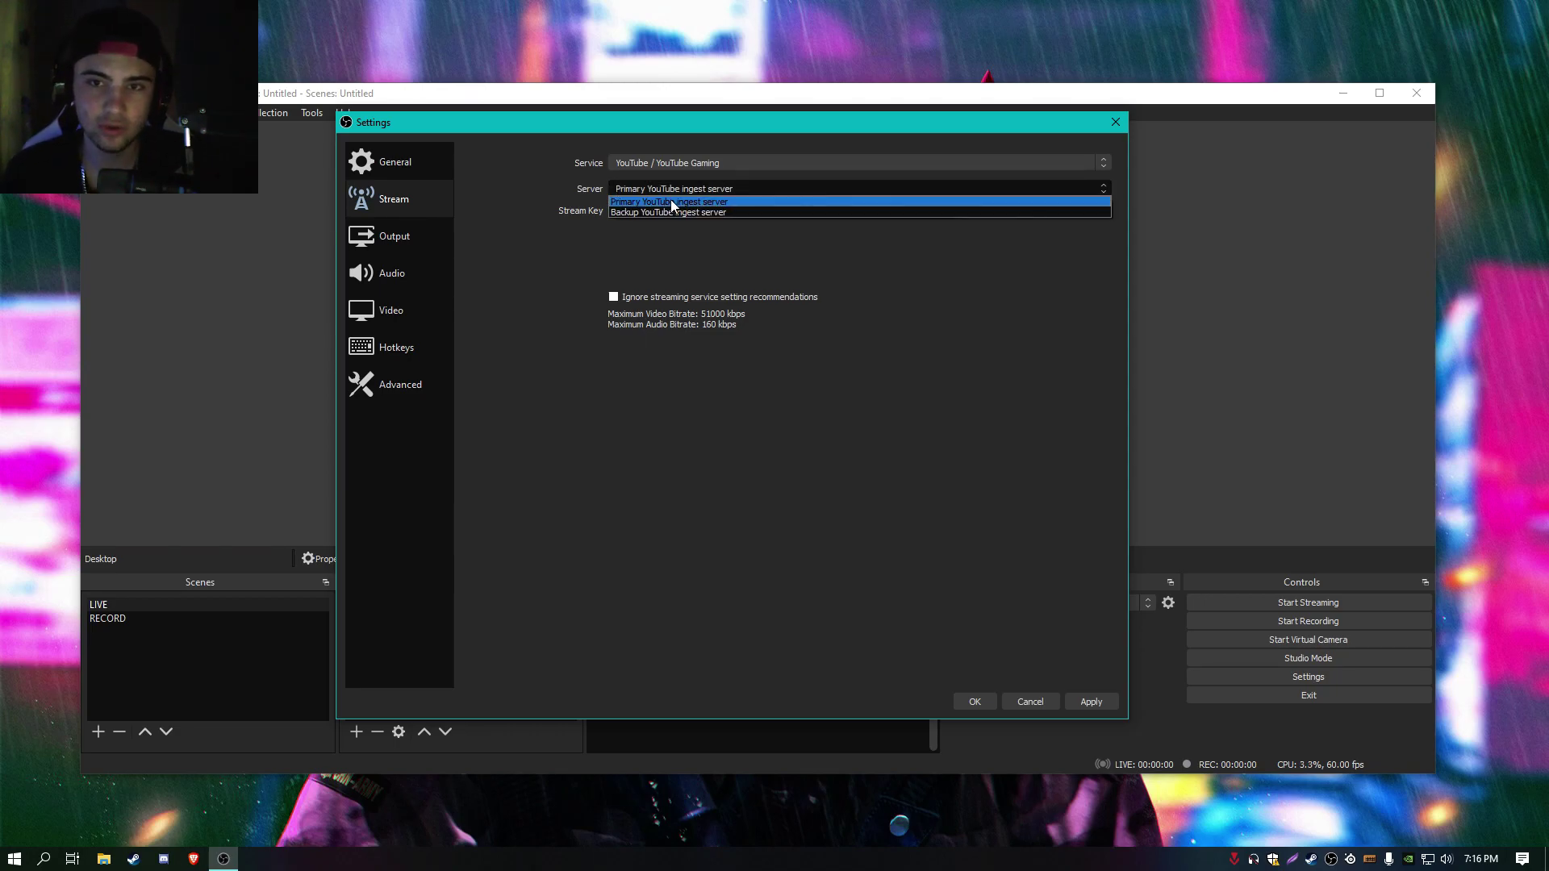
{"action": "left_click", "coordinate": [671, 202]}
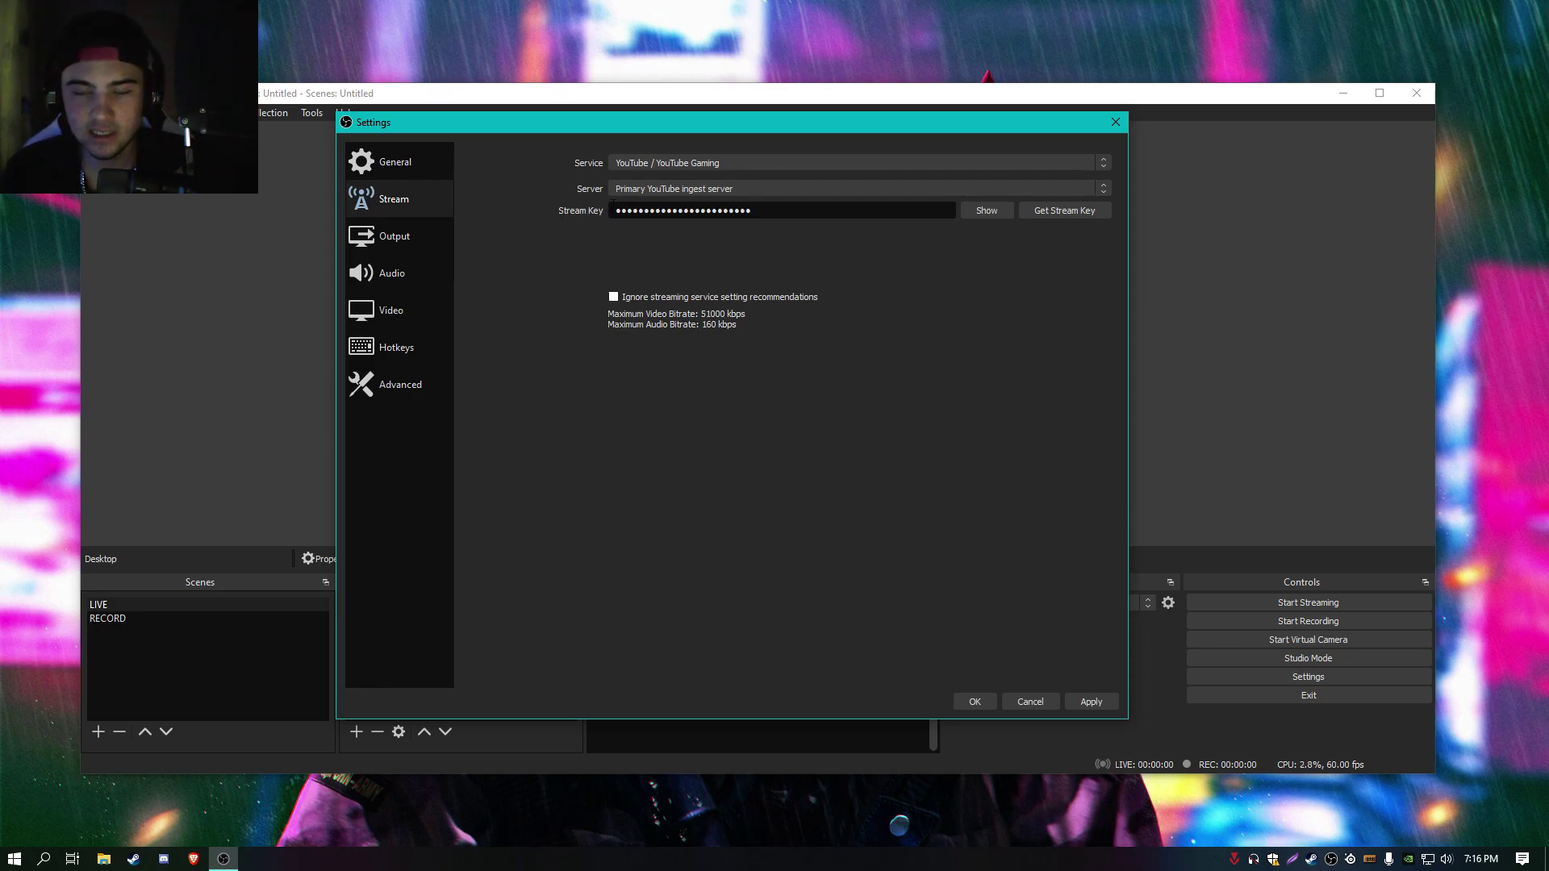
Step: Open the YouTube Studio live streaming page from the stream key setting and locate its stream key section
{"action": "left_click", "coordinate": [1064, 212]}
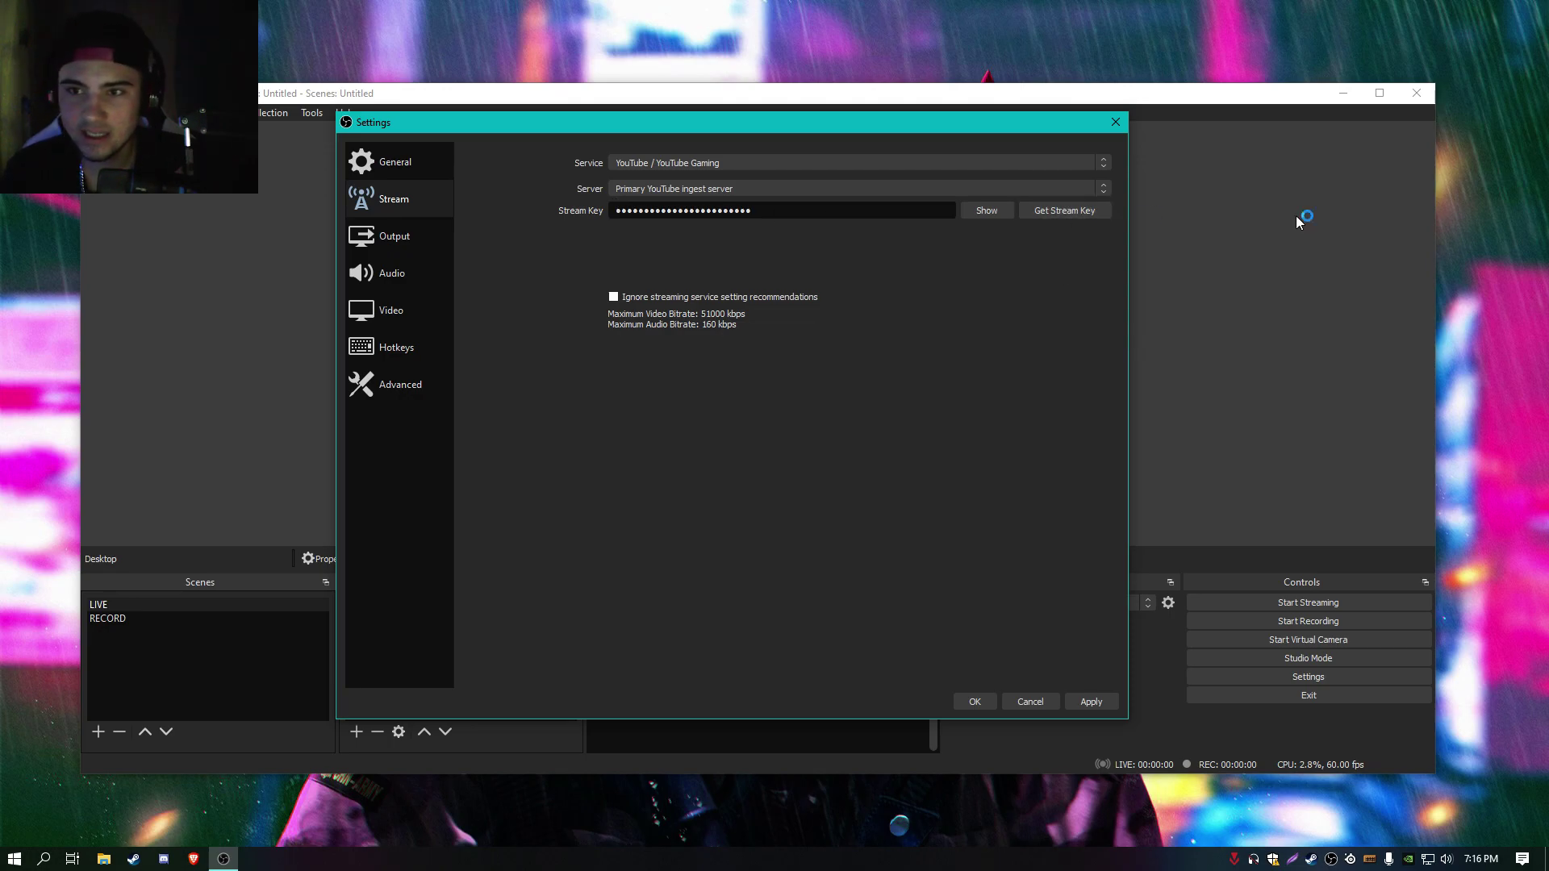
{"action": "double_click", "coordinate": [739, 112]}
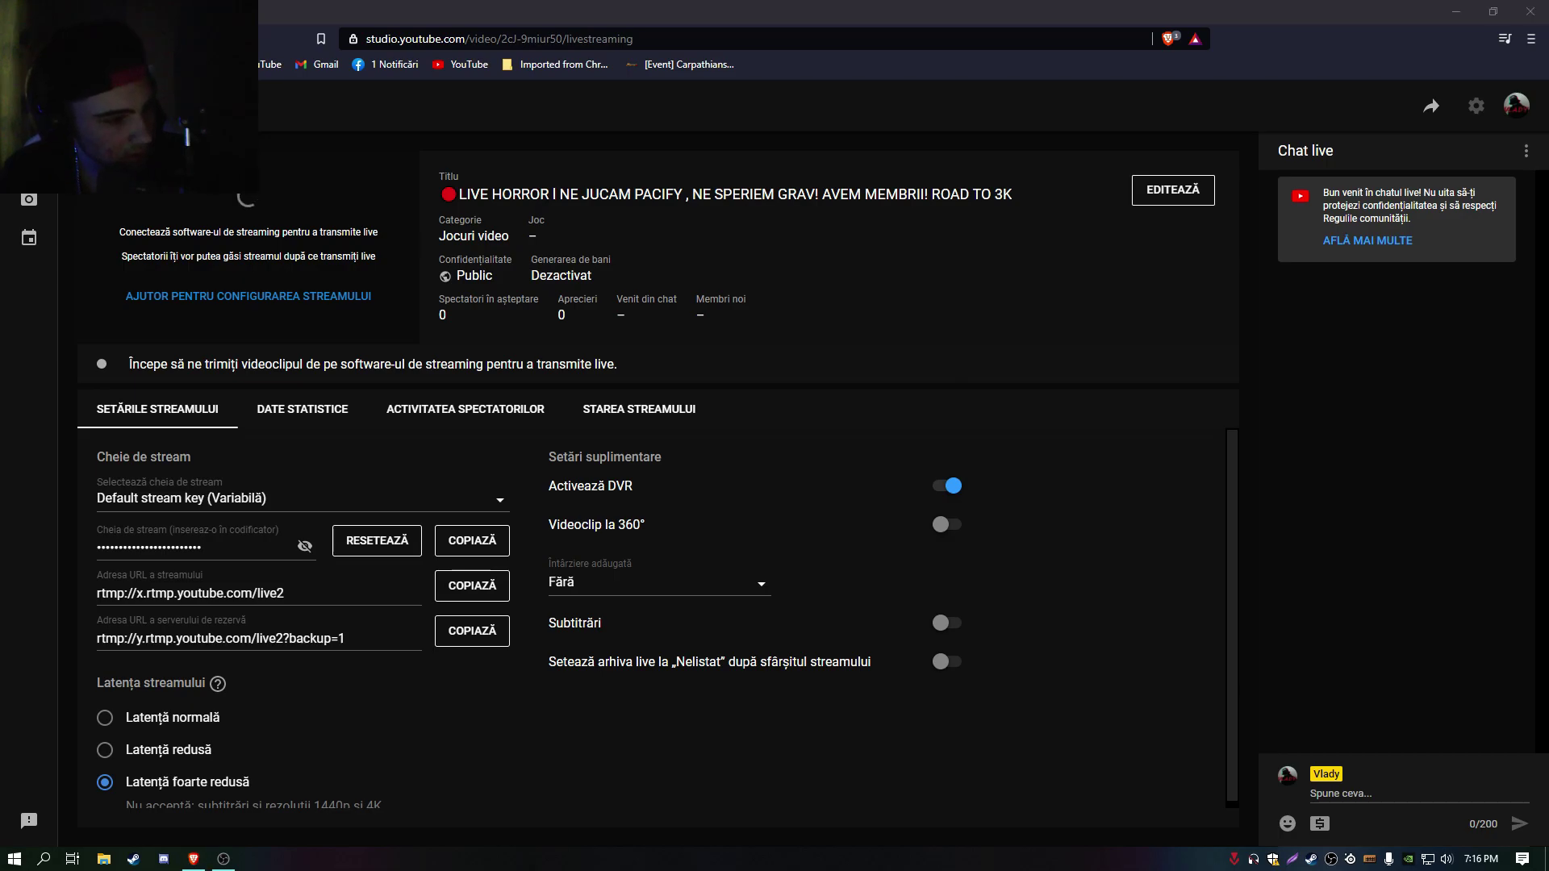
{"action": "left_click", "coordinate": [326, 376]}
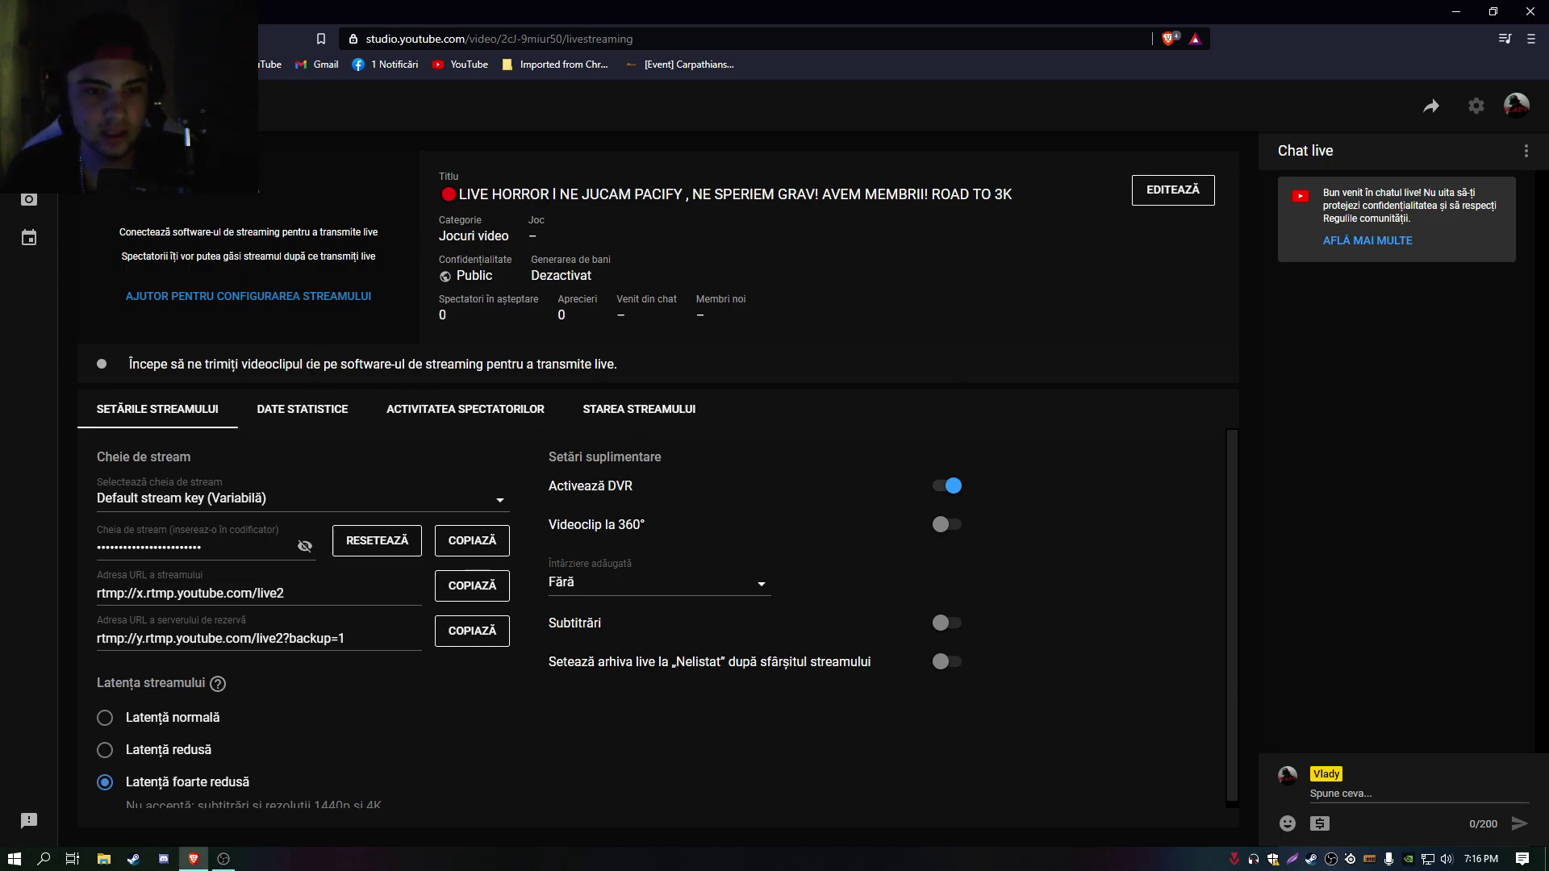
{"action": "left_click_drag", "start_coordinate": [128, 459], "coordinate": [216, 455]}
{"action": "left_click", "coordinate": [219, 453]}
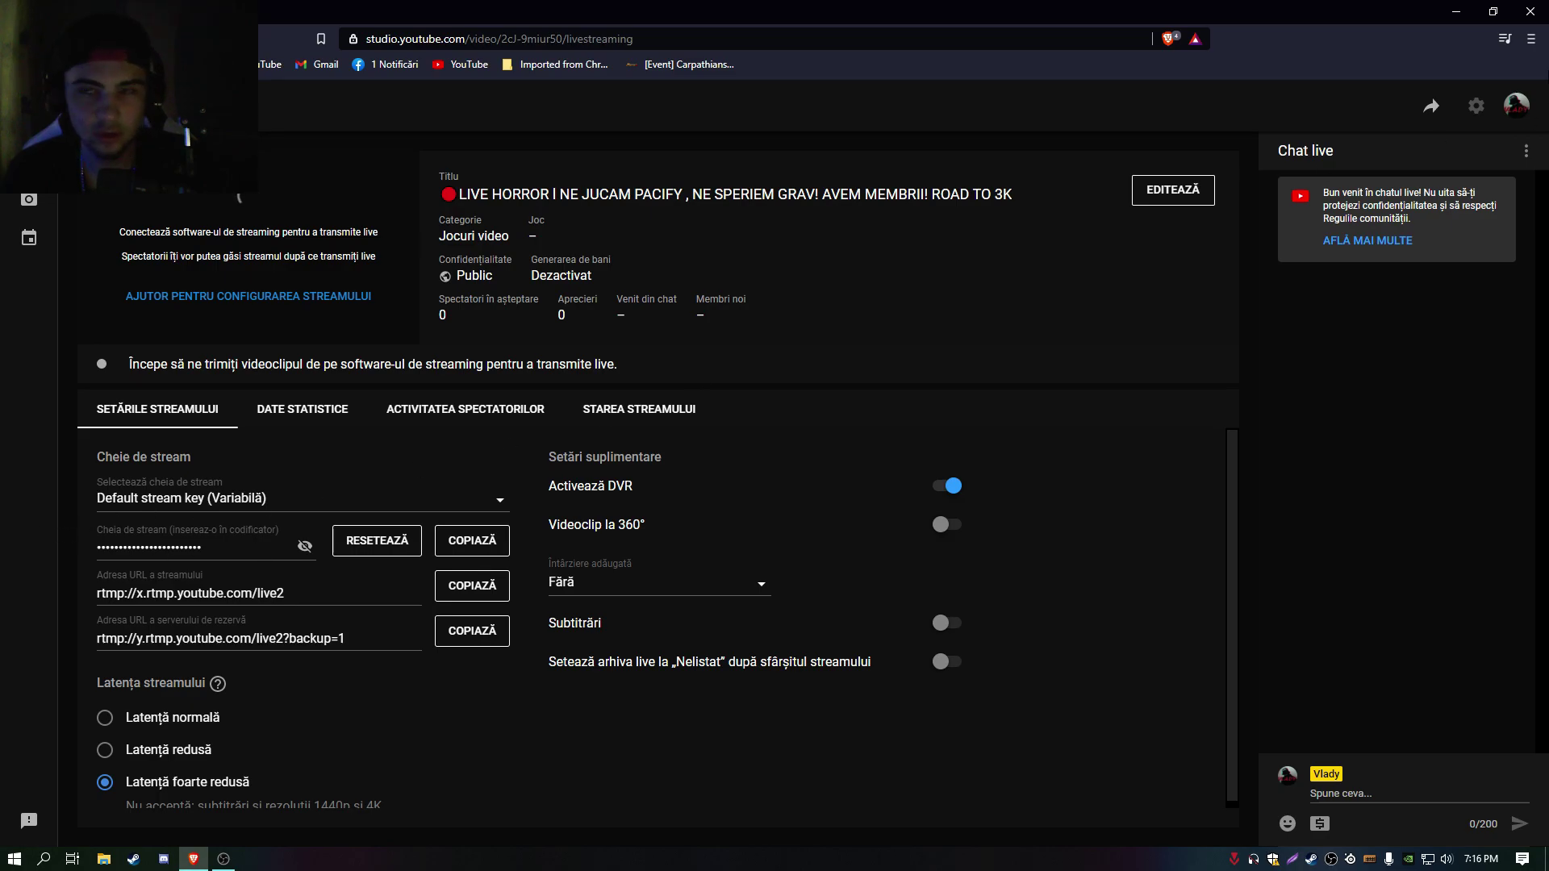
Step: Minimize the browser to return to the OBS settings and apply the changes
{"action": "left_click", "coordinate": [1456, 11]}
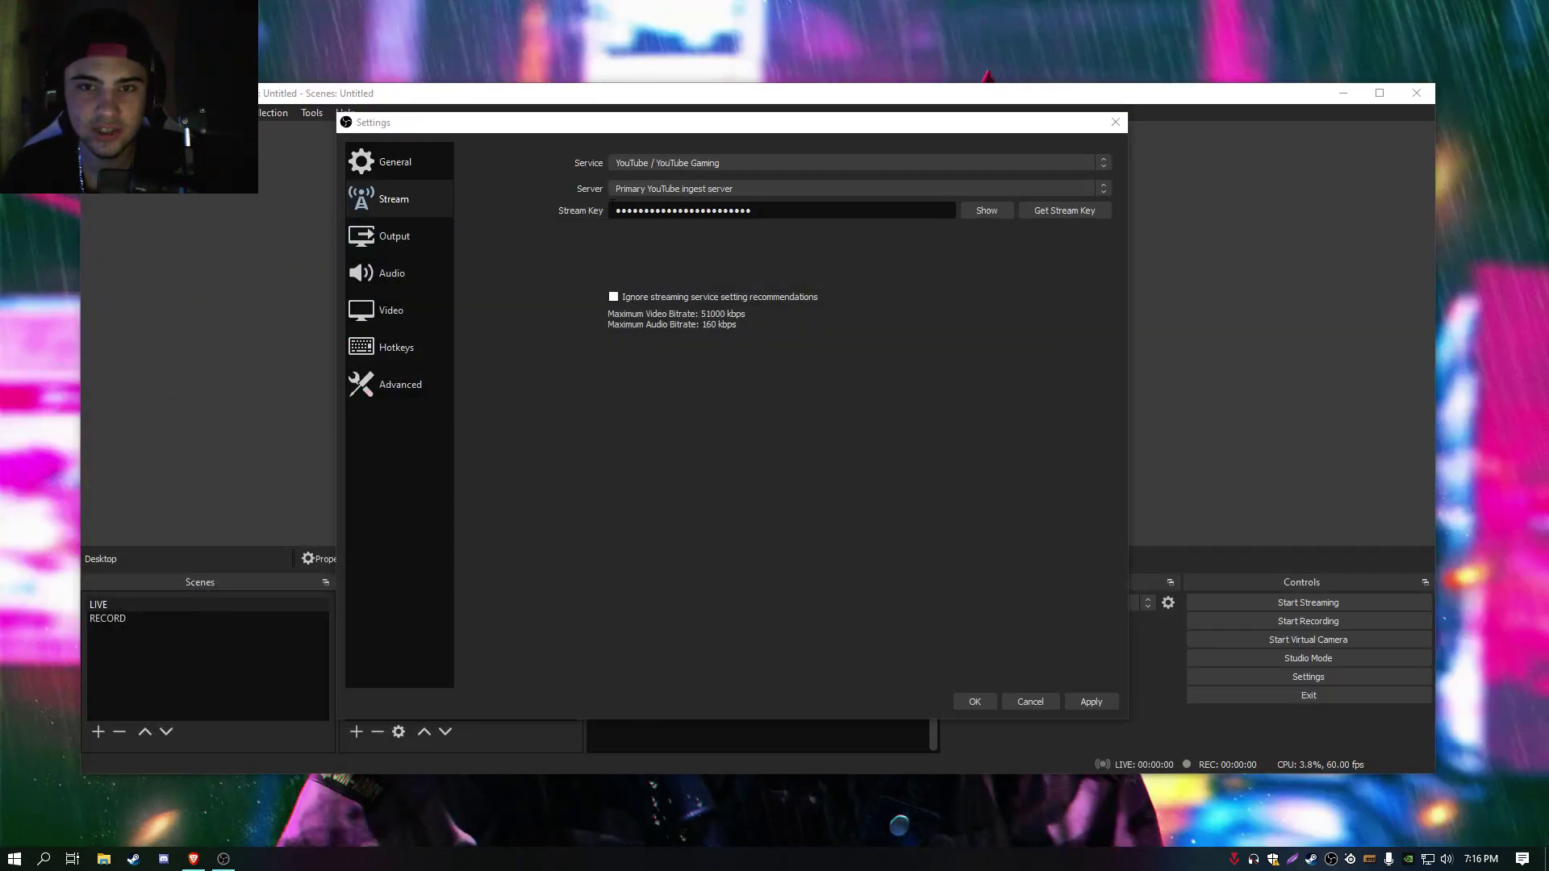
{"action": "left_click", "coordinate": [1102, 705]}
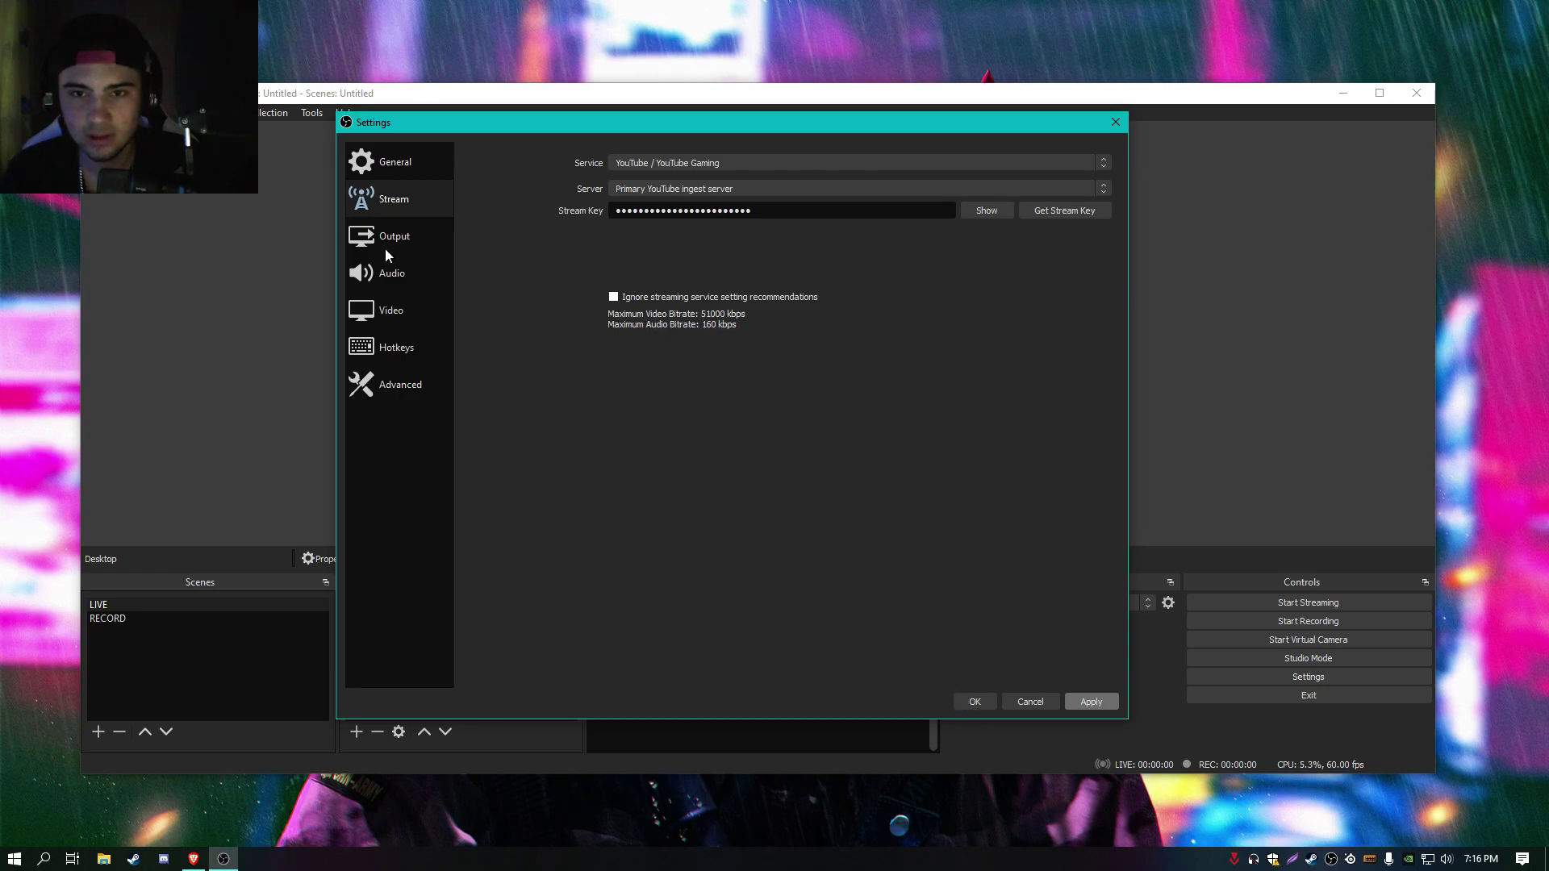
{"action": "key", "text": "Return"}
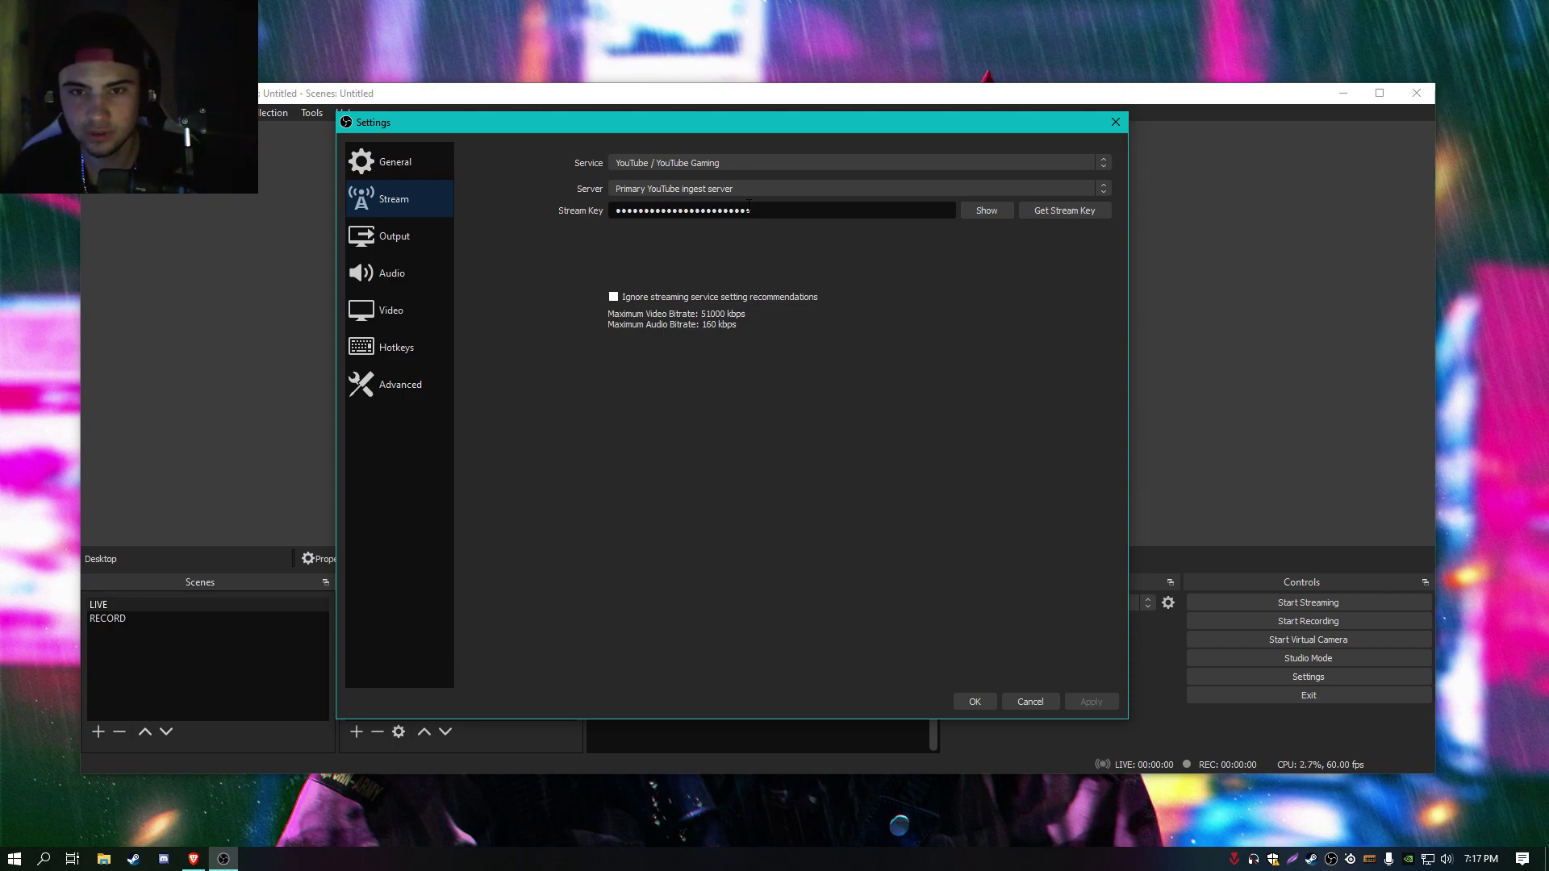
Step: In the Output settings, change the Output Mode to Simple
{"action": "left_click", "coordinate": [401, 245]}
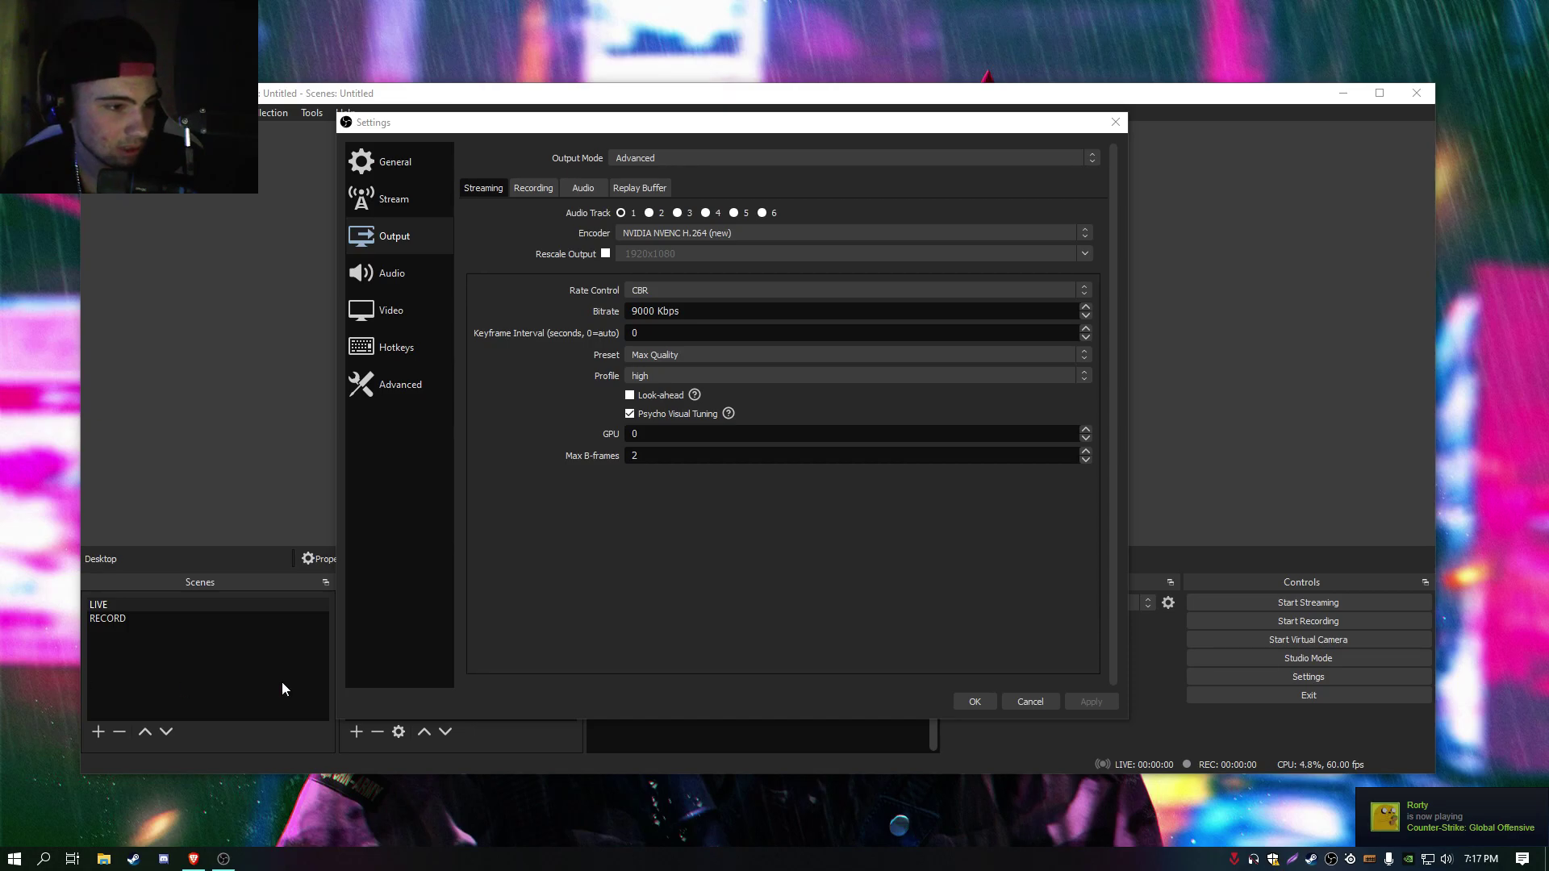
{"action": "left_click", "coordinate": [816, 487]}
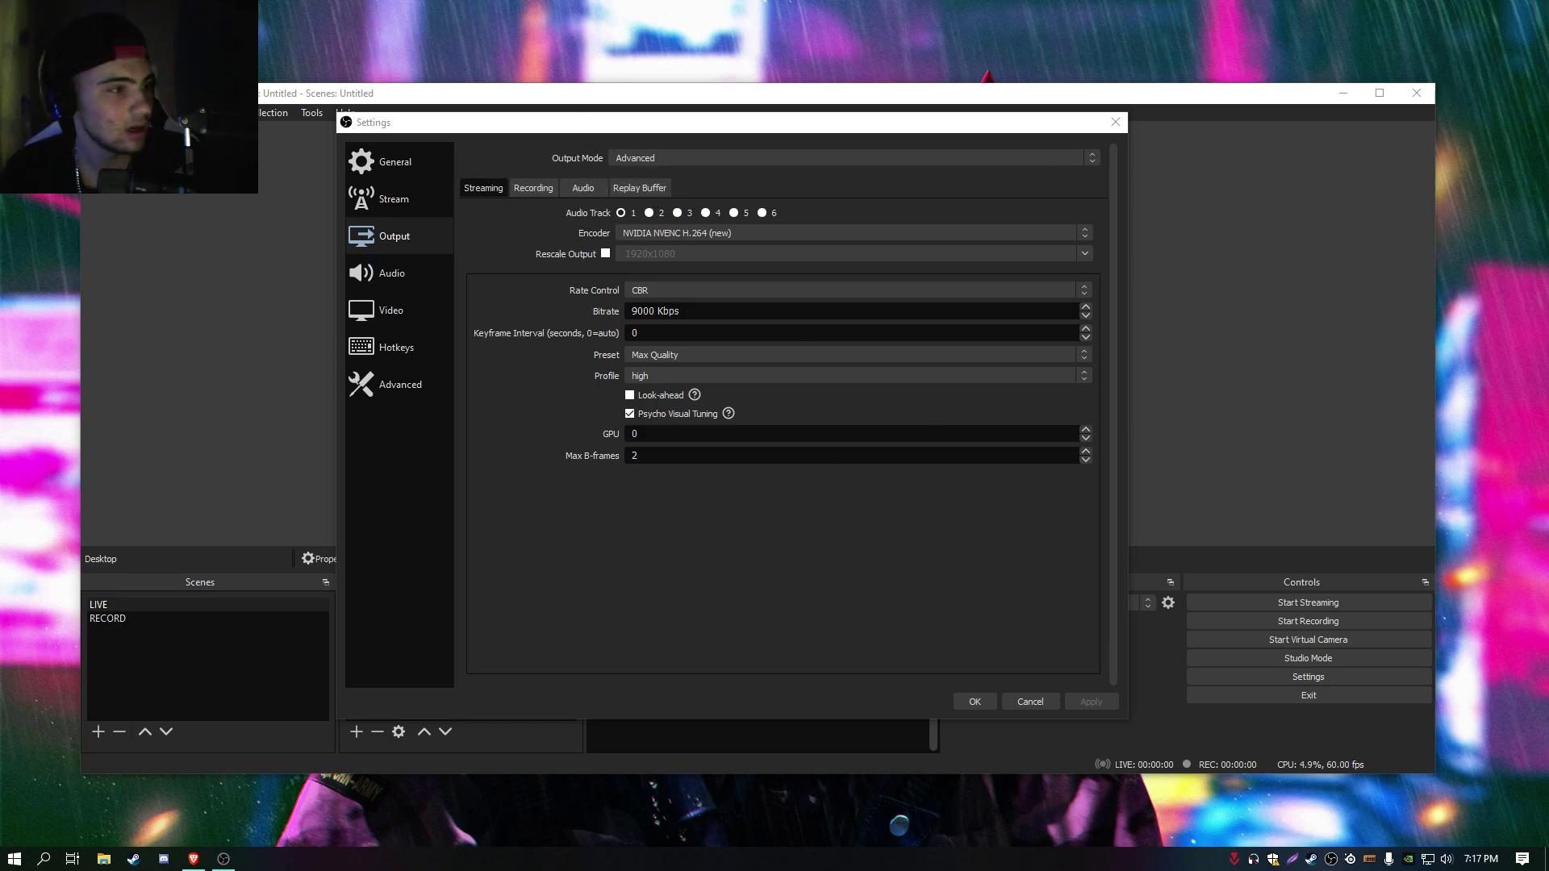
{"action": "left_click", "coordinate": [722, 159]}
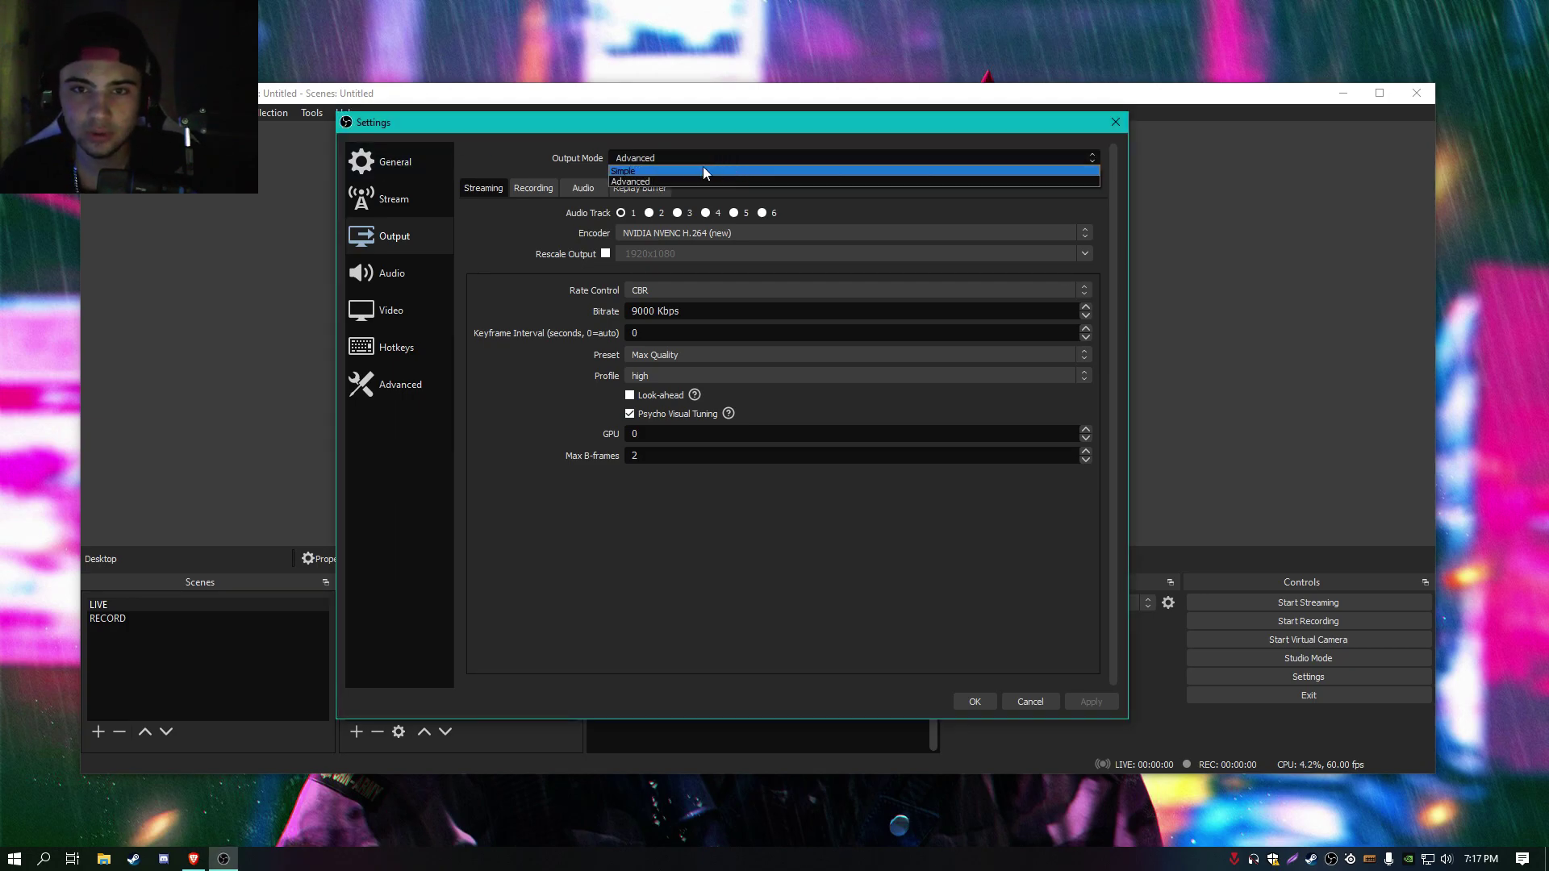
{"action": "left_click", "coordinate": [631, 172]}
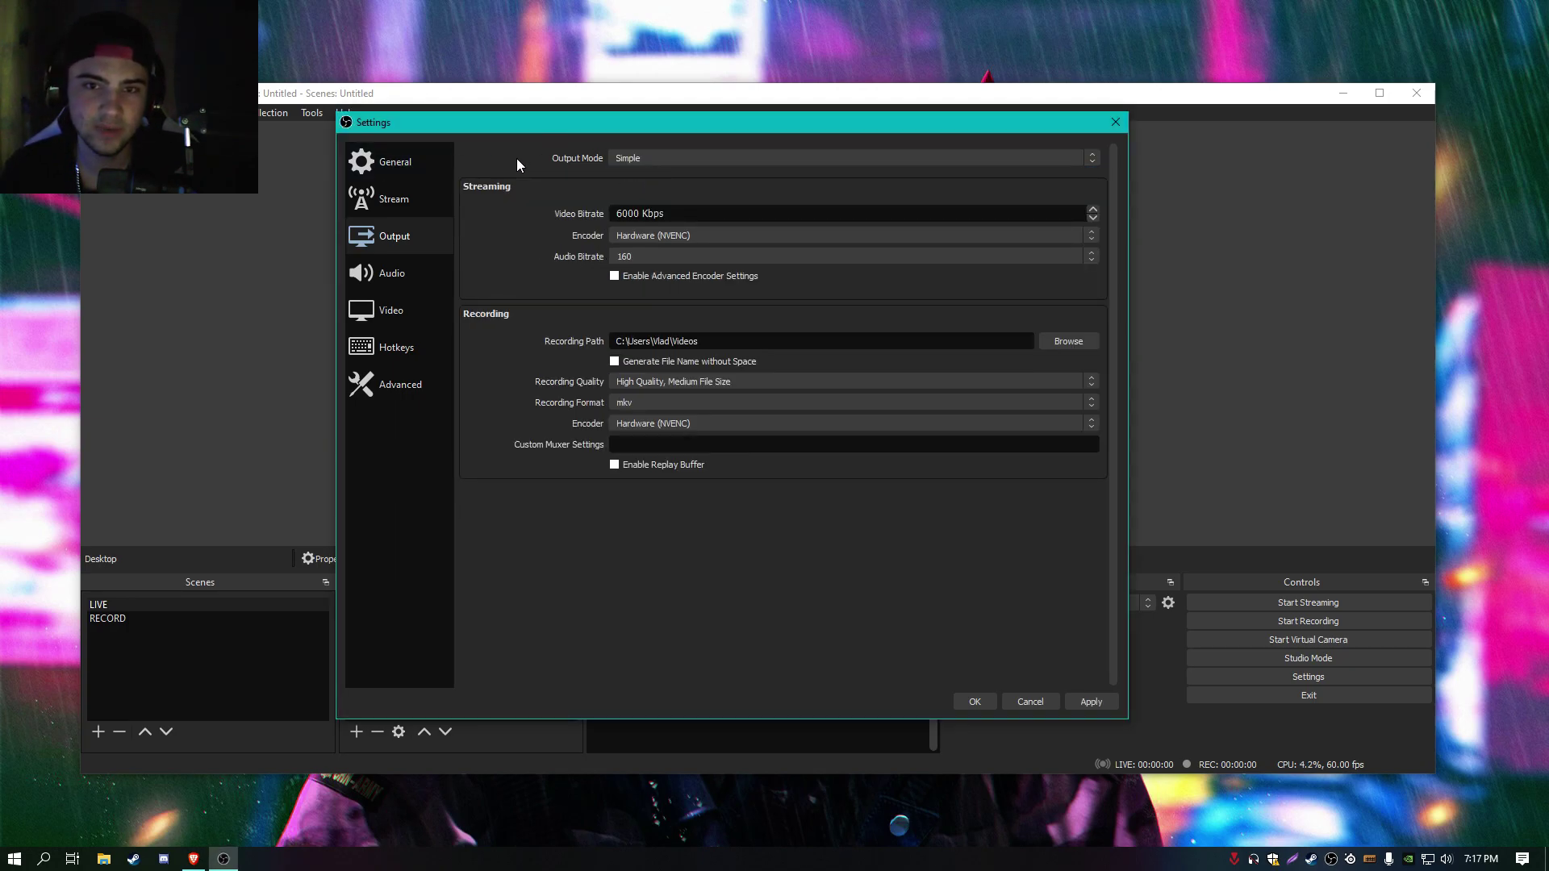
Step: Switch the Output Mode to Advanced and choose the NVIDIA NVENC H.264 (new) streaming encoder with CBR rate control
{"action": "left_click", "coordinate": [738, 157]}
{"action": "left_click", "coordinate": [625, 177]}
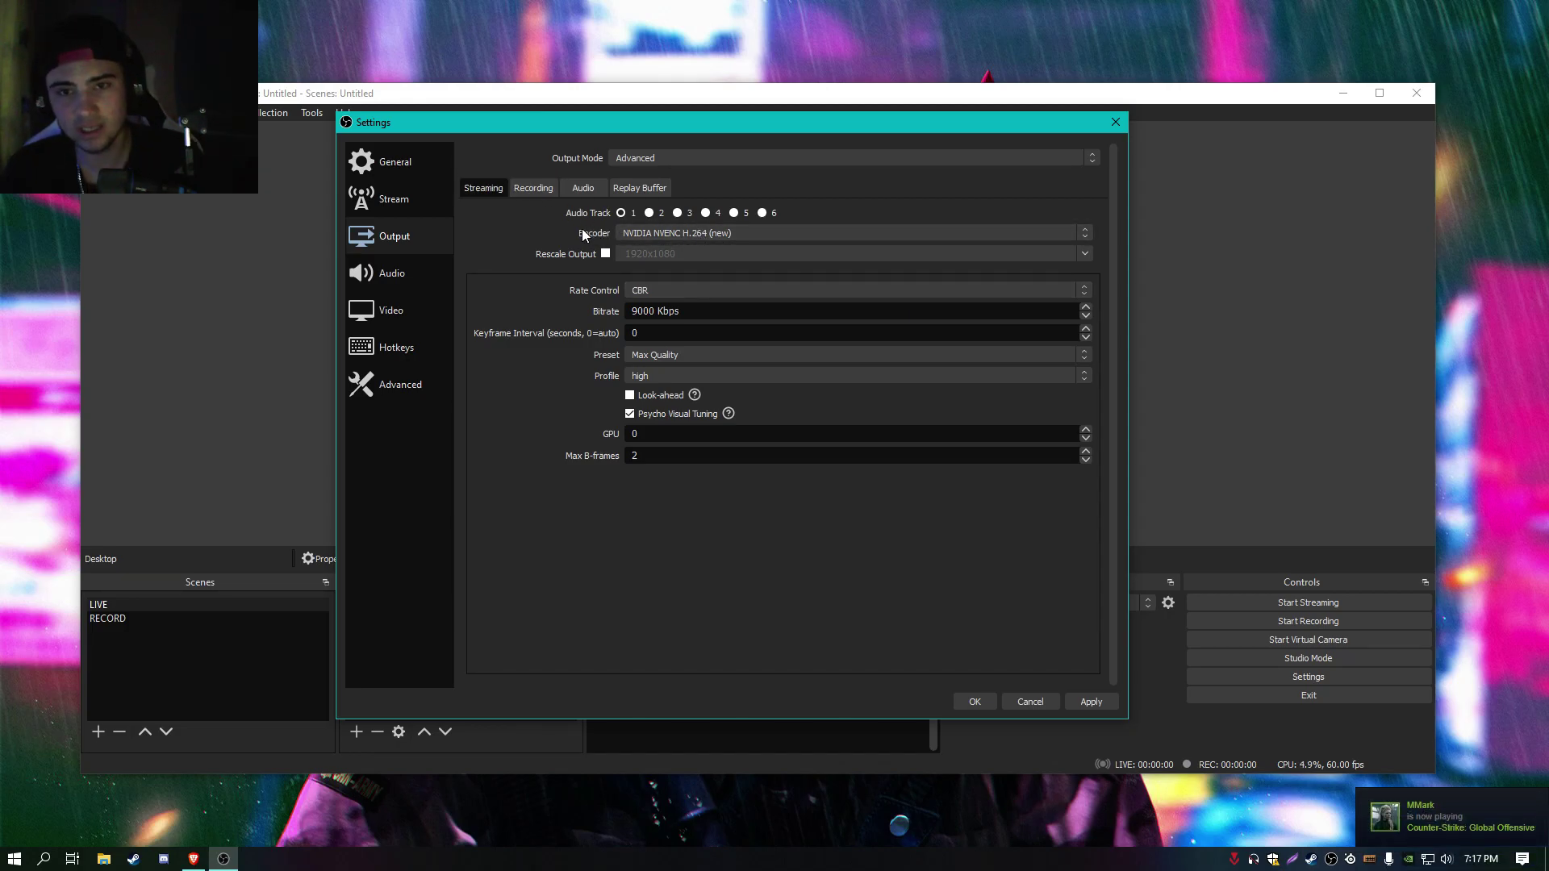
{"action": "left_click", "coordinate": [645, 234]}
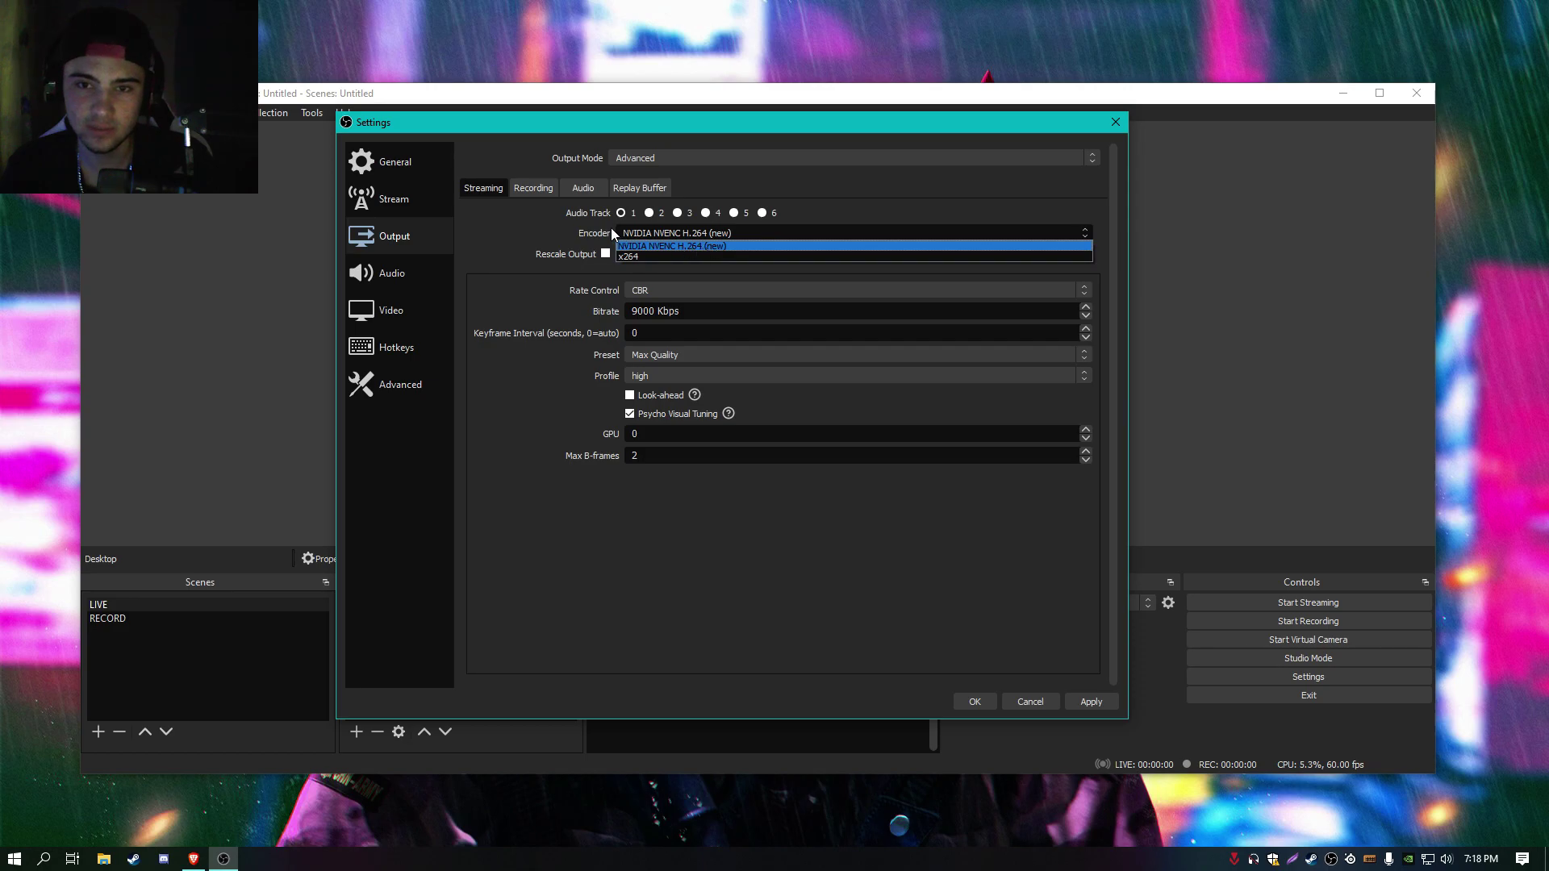
{"action": "left_click", "coordinate": [707, 246]}
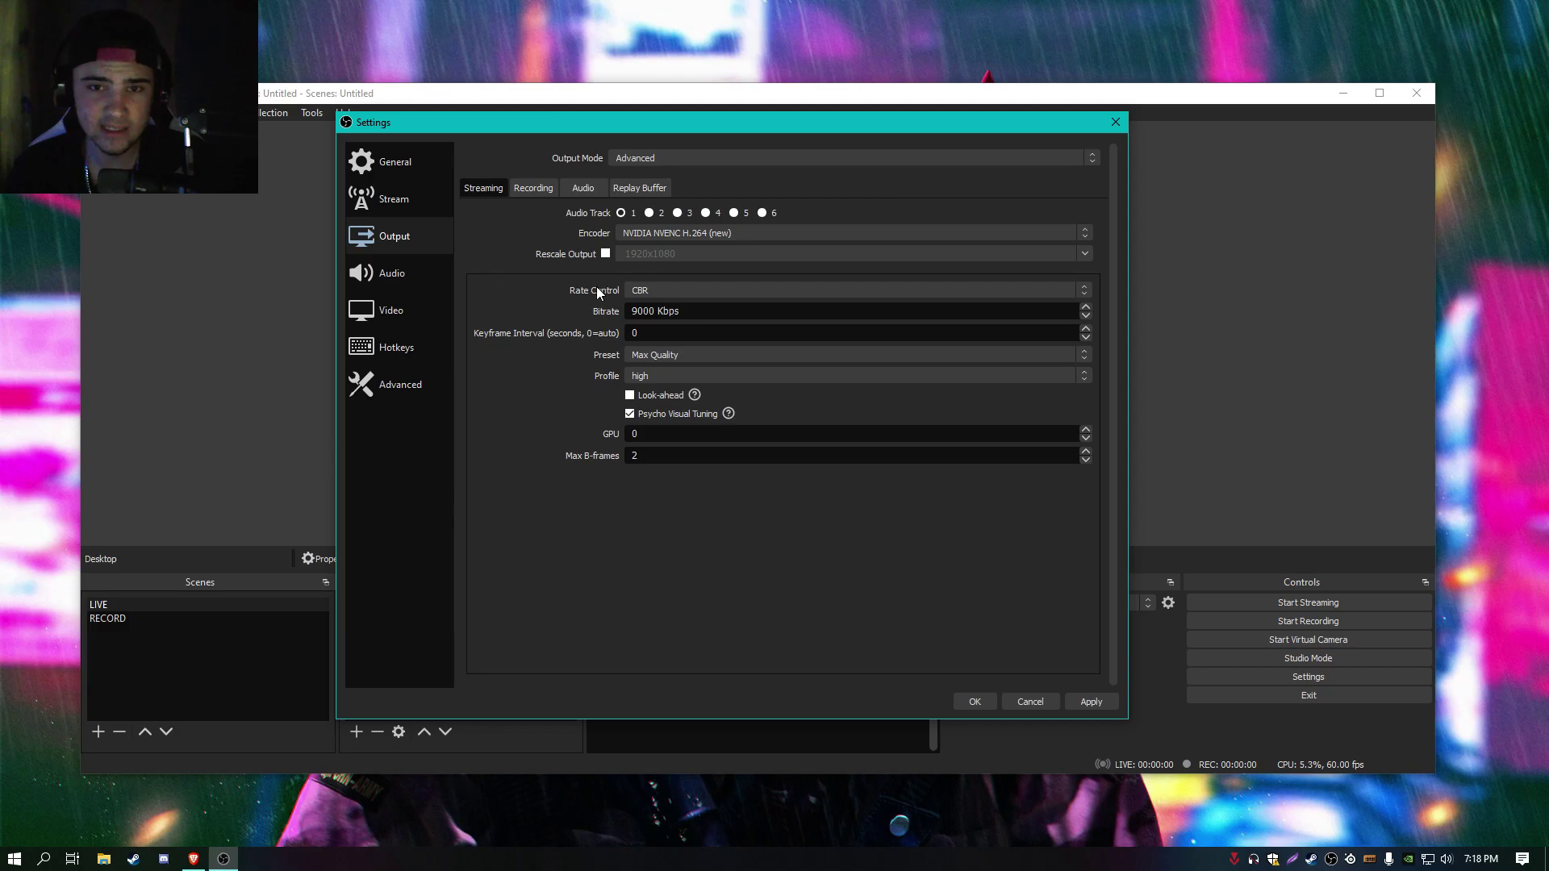
{"action": "left_click", "coordinate": [654, 288]}
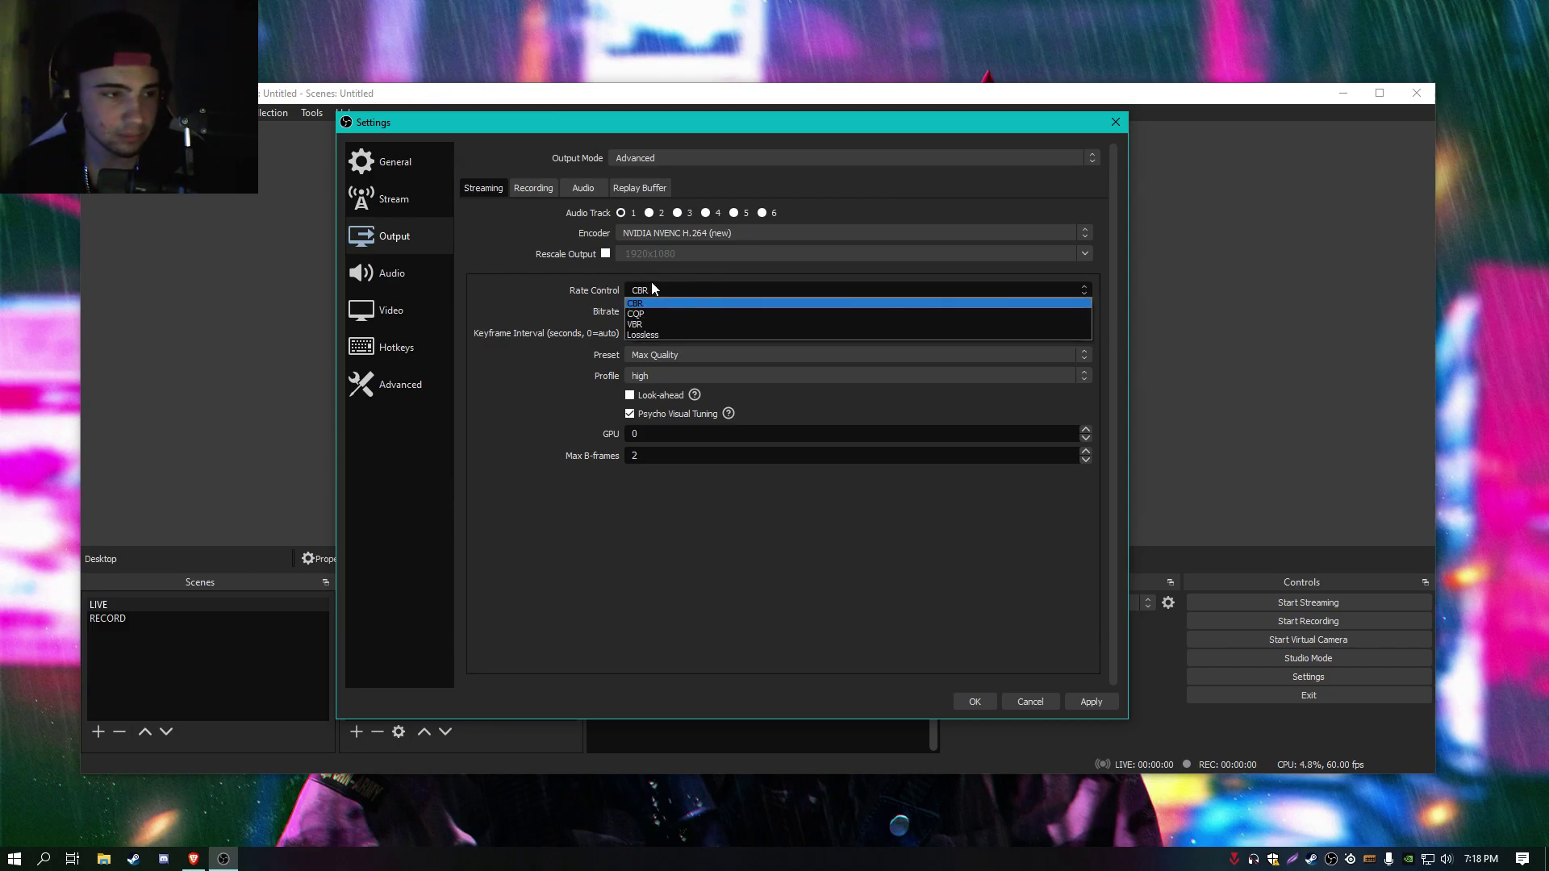
{"action": "left_click", "coordinate": [652, 284]}
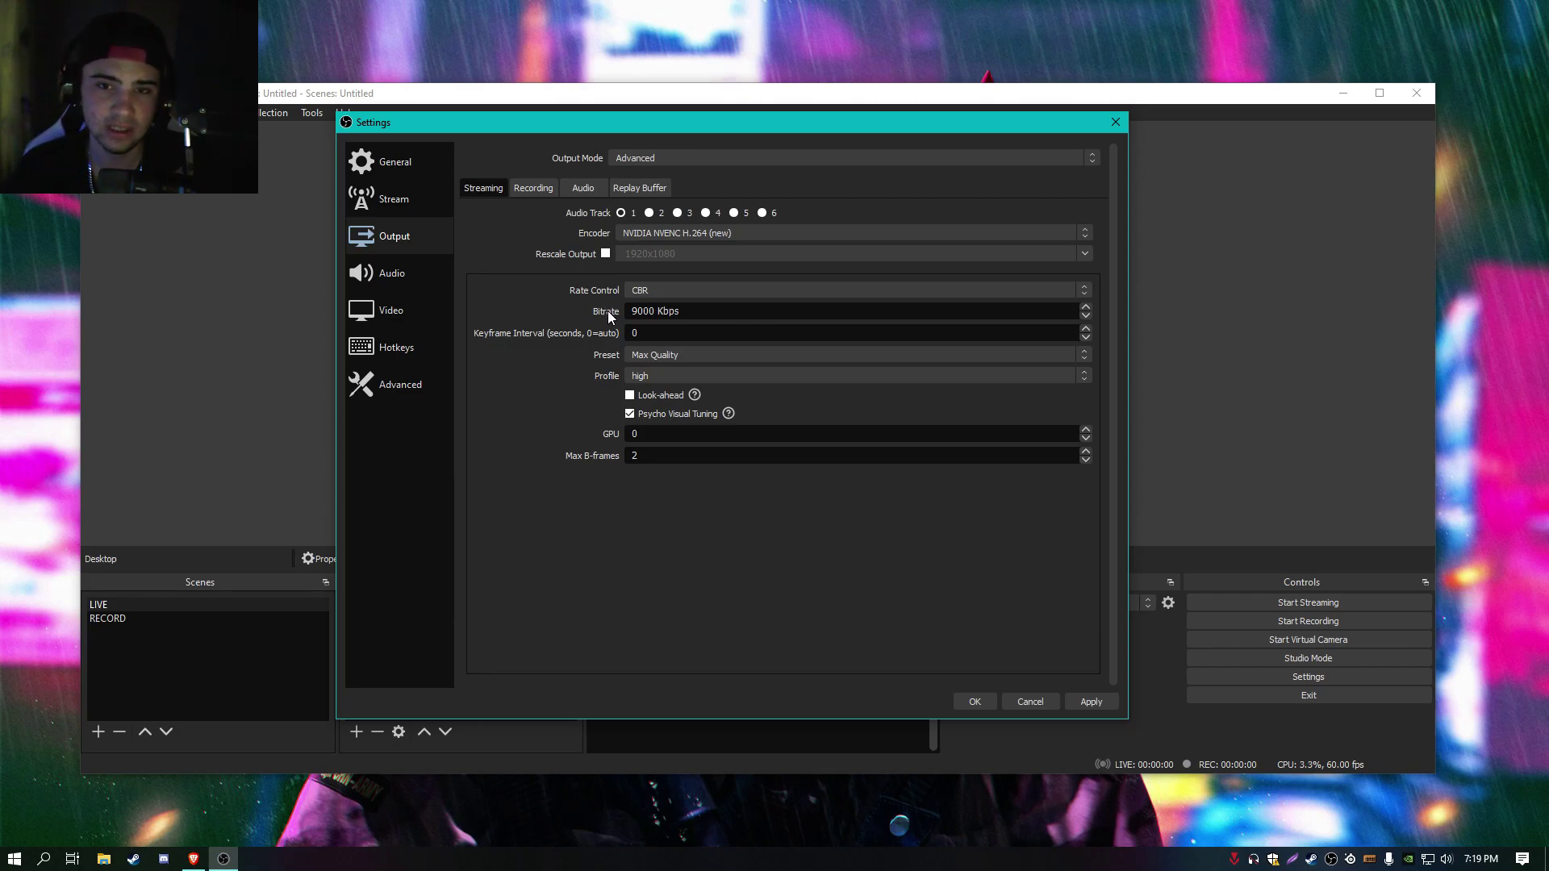
Step: In a new browser tab, search Google for "youtube bitrate for 1080p 60fps" and open YouTube's help article on live encoder settings
{"action": "left_click", "coordinate": [193, 858]}
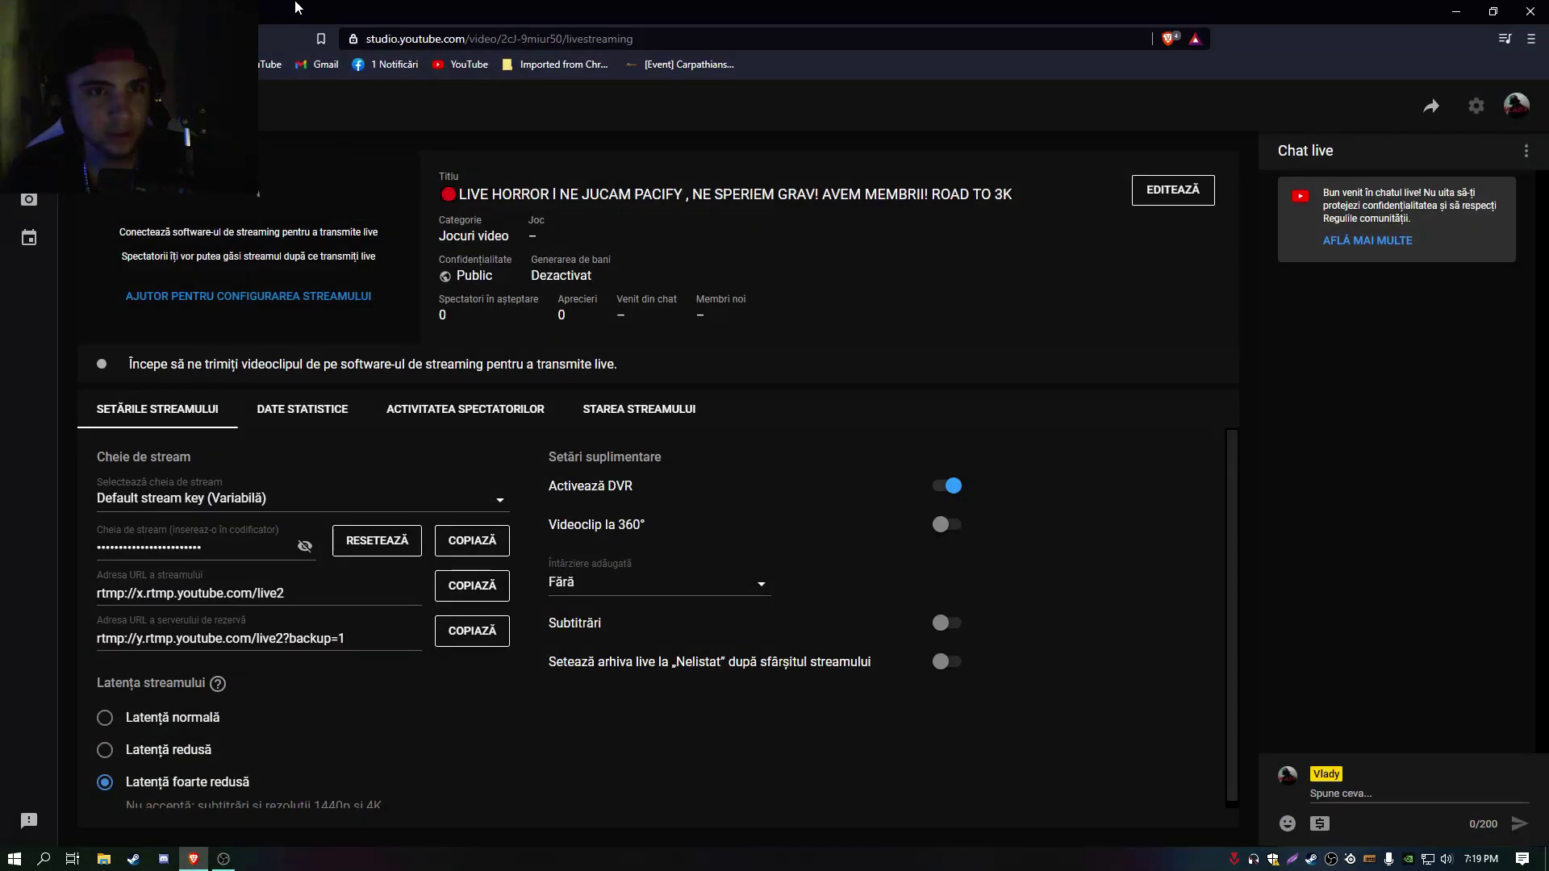
{"action": "key", "text": "ctrl+t"}
{"action": "type", "text": "google.com"}
{"action": "key", "text": "Return"}
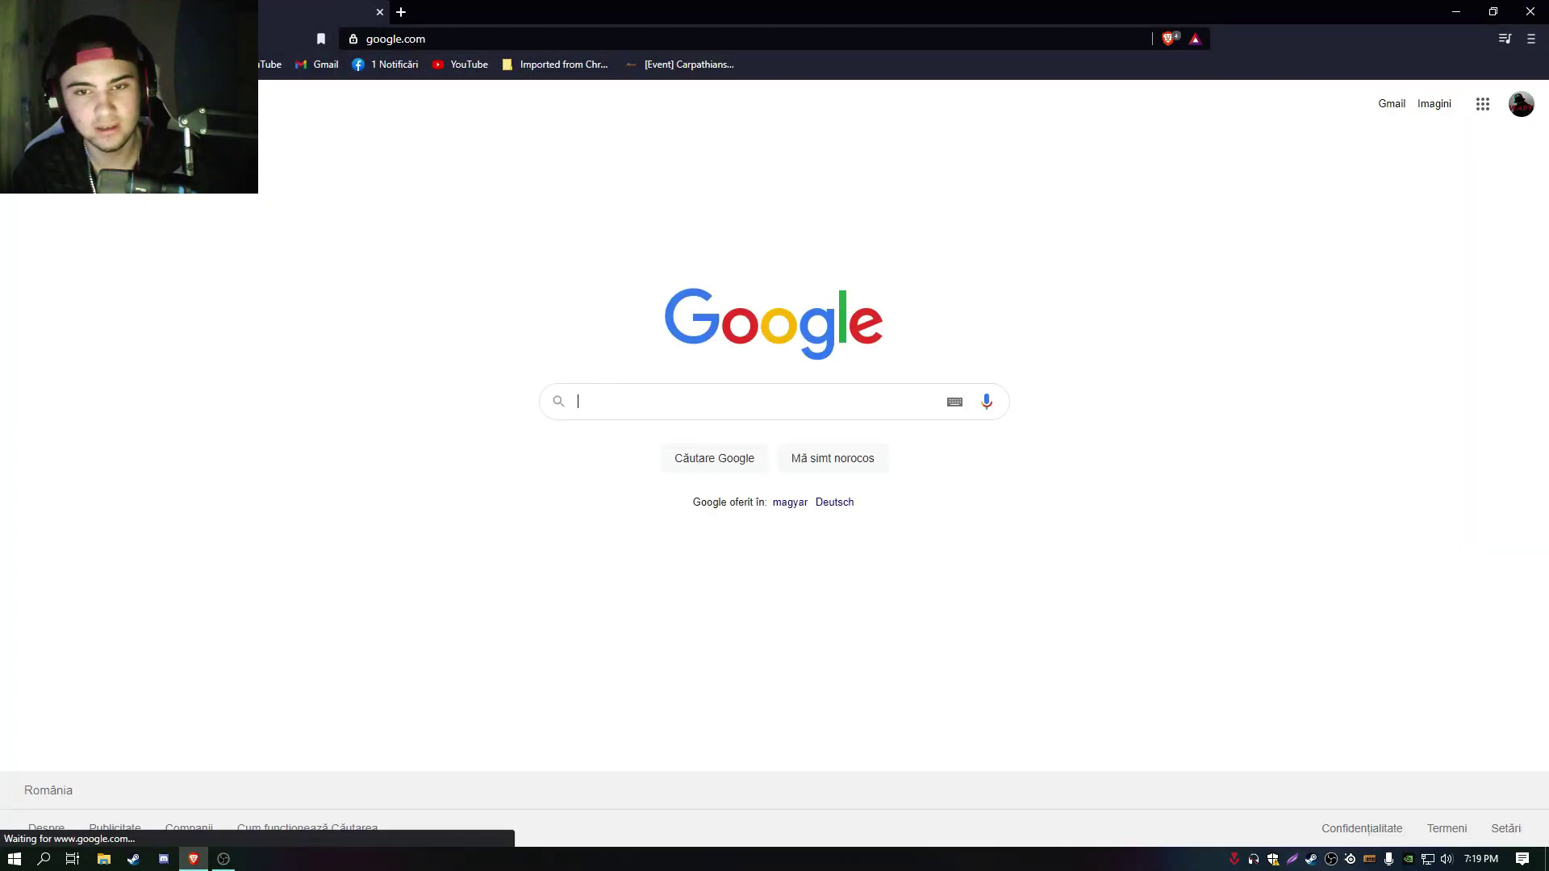
{"action": "type", "text": "youtube bitrate"}
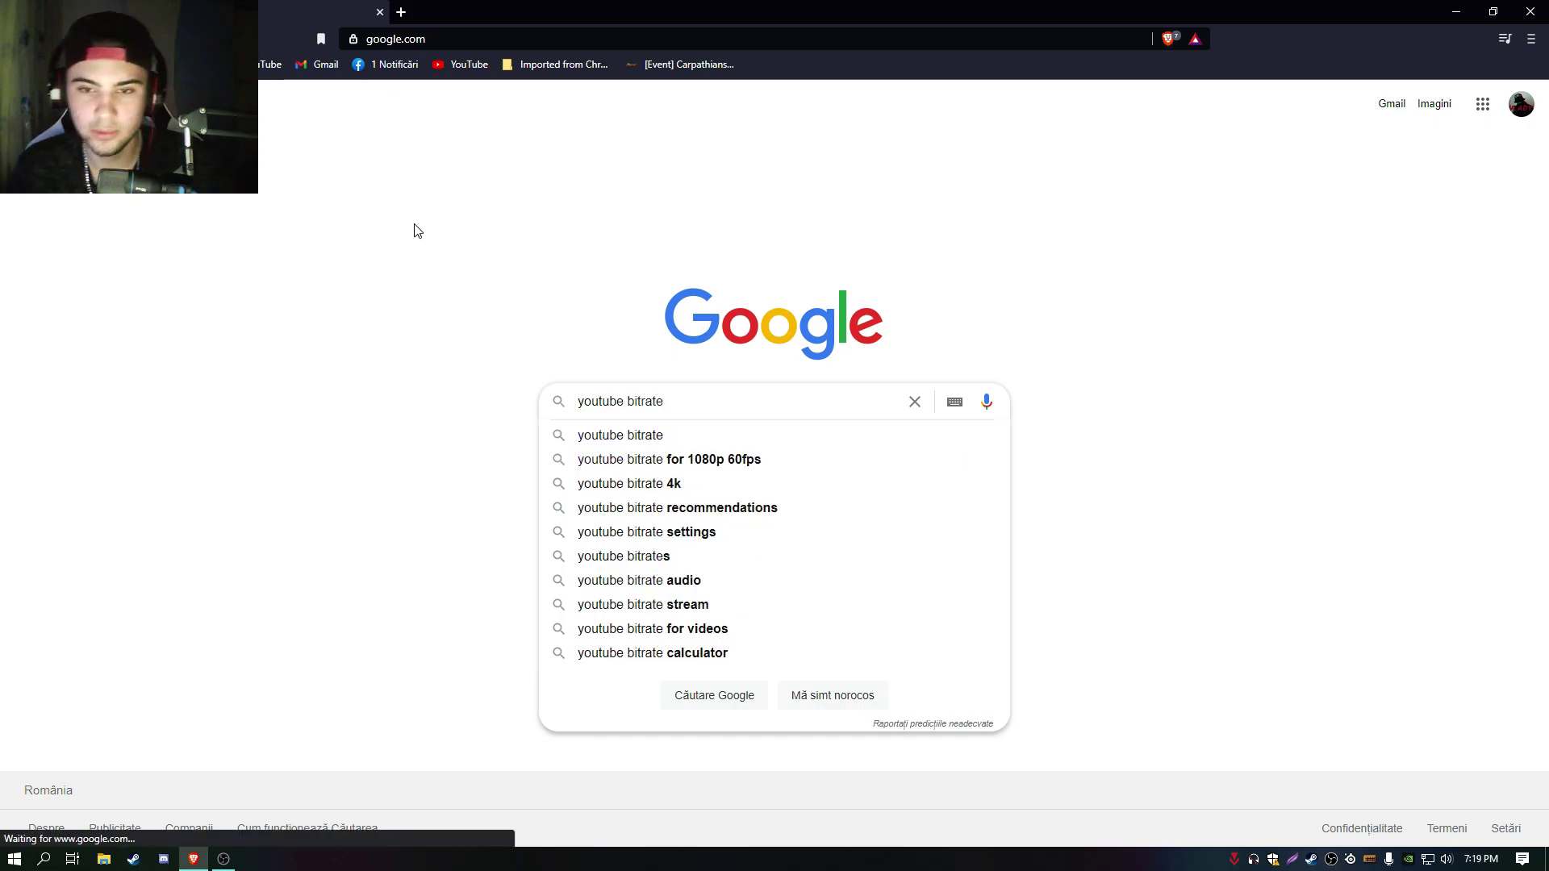
{"action": "left_click", "coordinate": [730, 459]}
{"action": "left_click", "coordinate": [294, 263]}
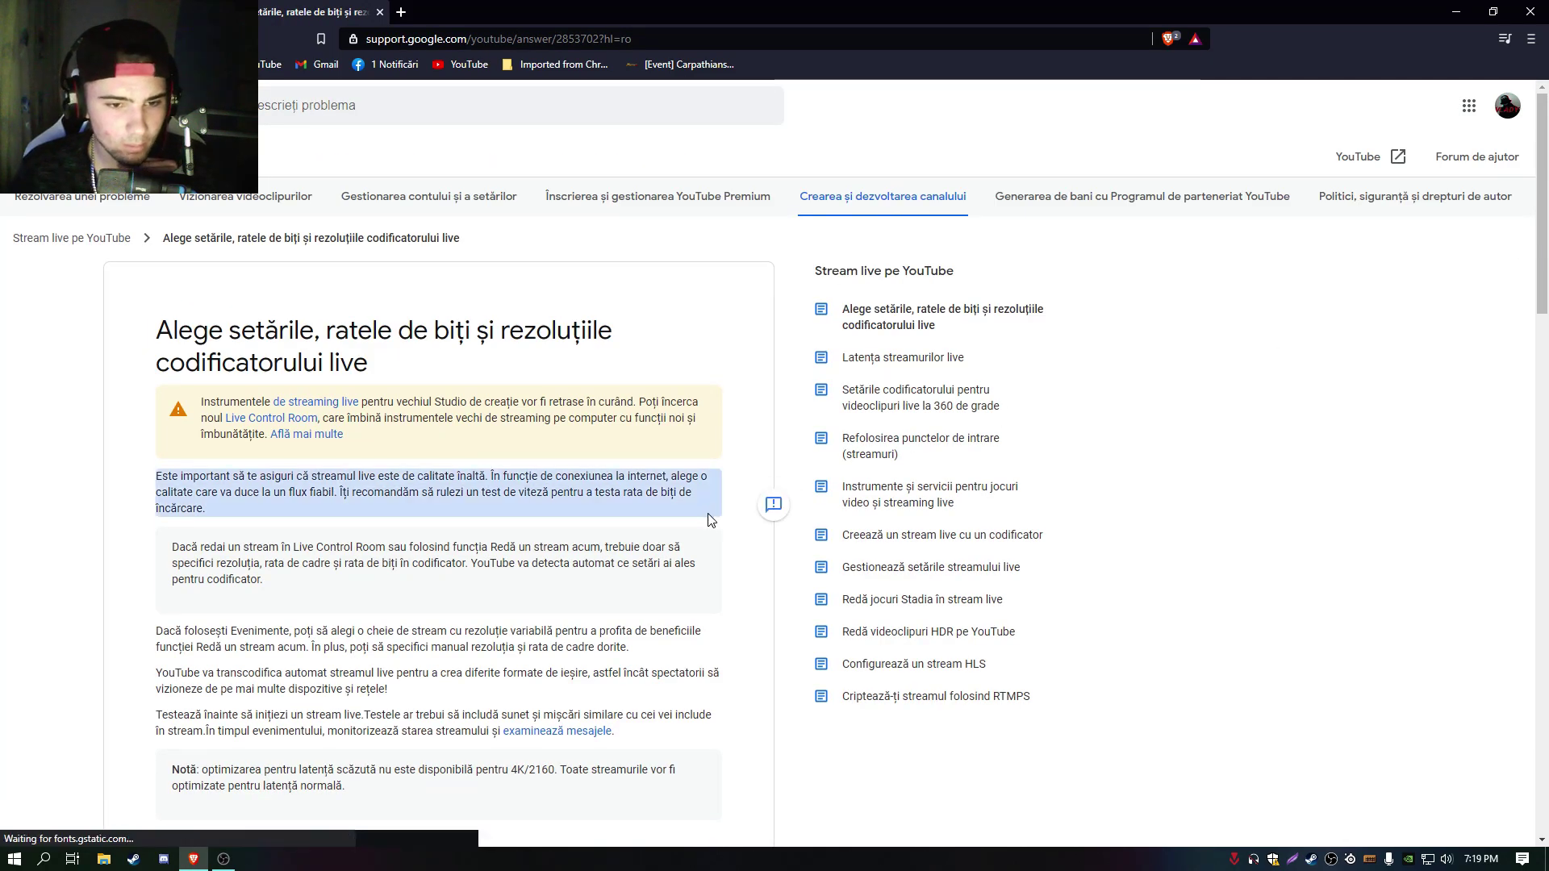
Step: Read the recommended video bitrate for 1080p at 60 fps in the article and compare it with the streaming Bitrate in OBS
{"action": "scroll", "coordinate": [681, 415], "scroll_direction": "down", "scroll_amount": 10}
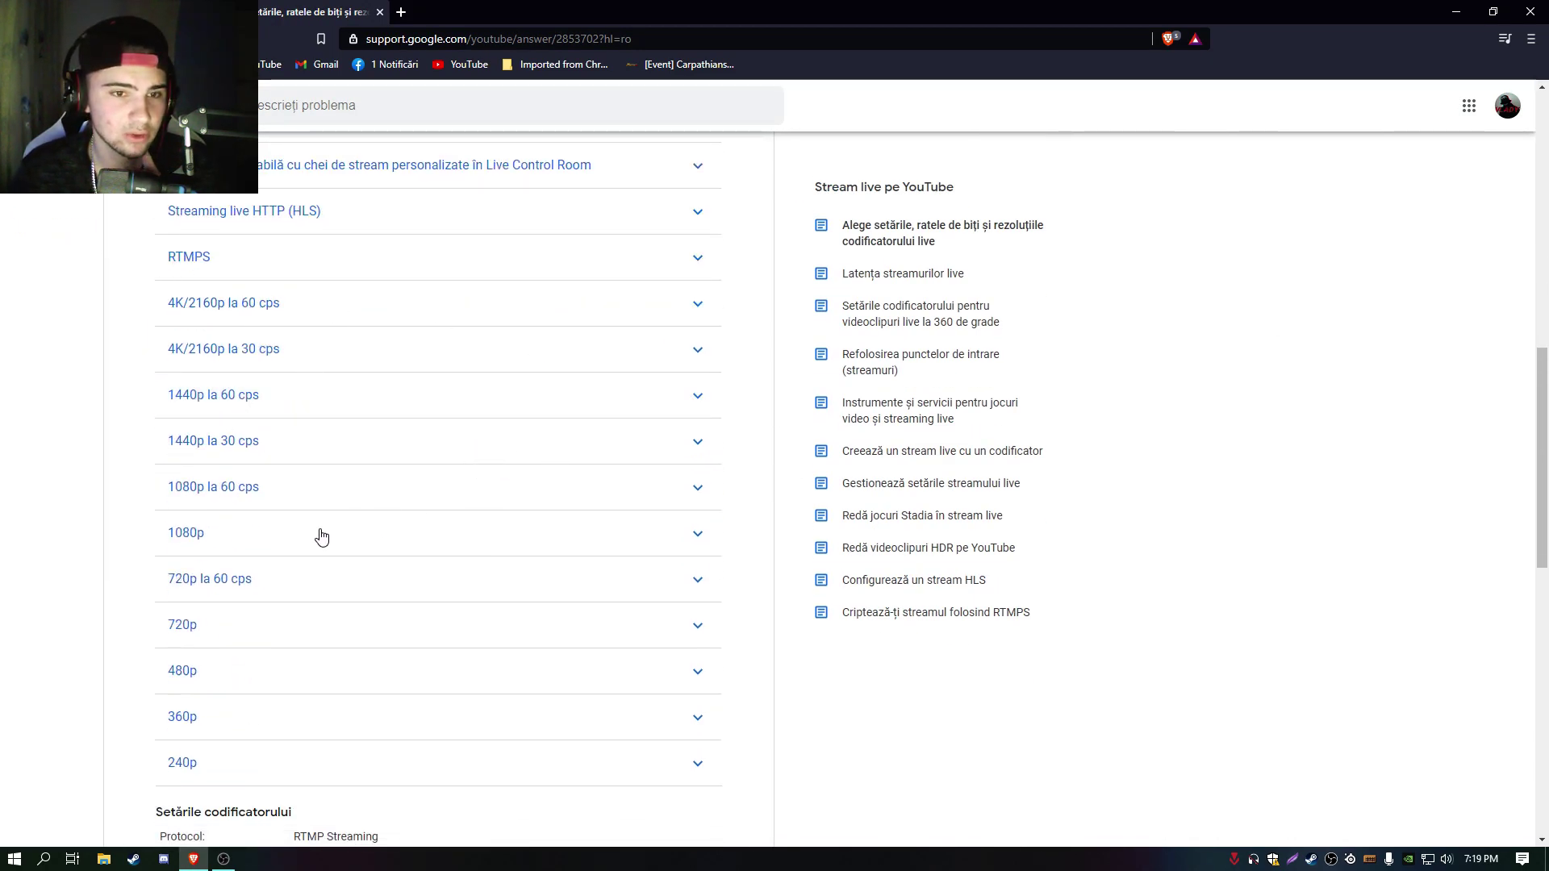
{"action": "left_click", "coordinate": [289, 488]}
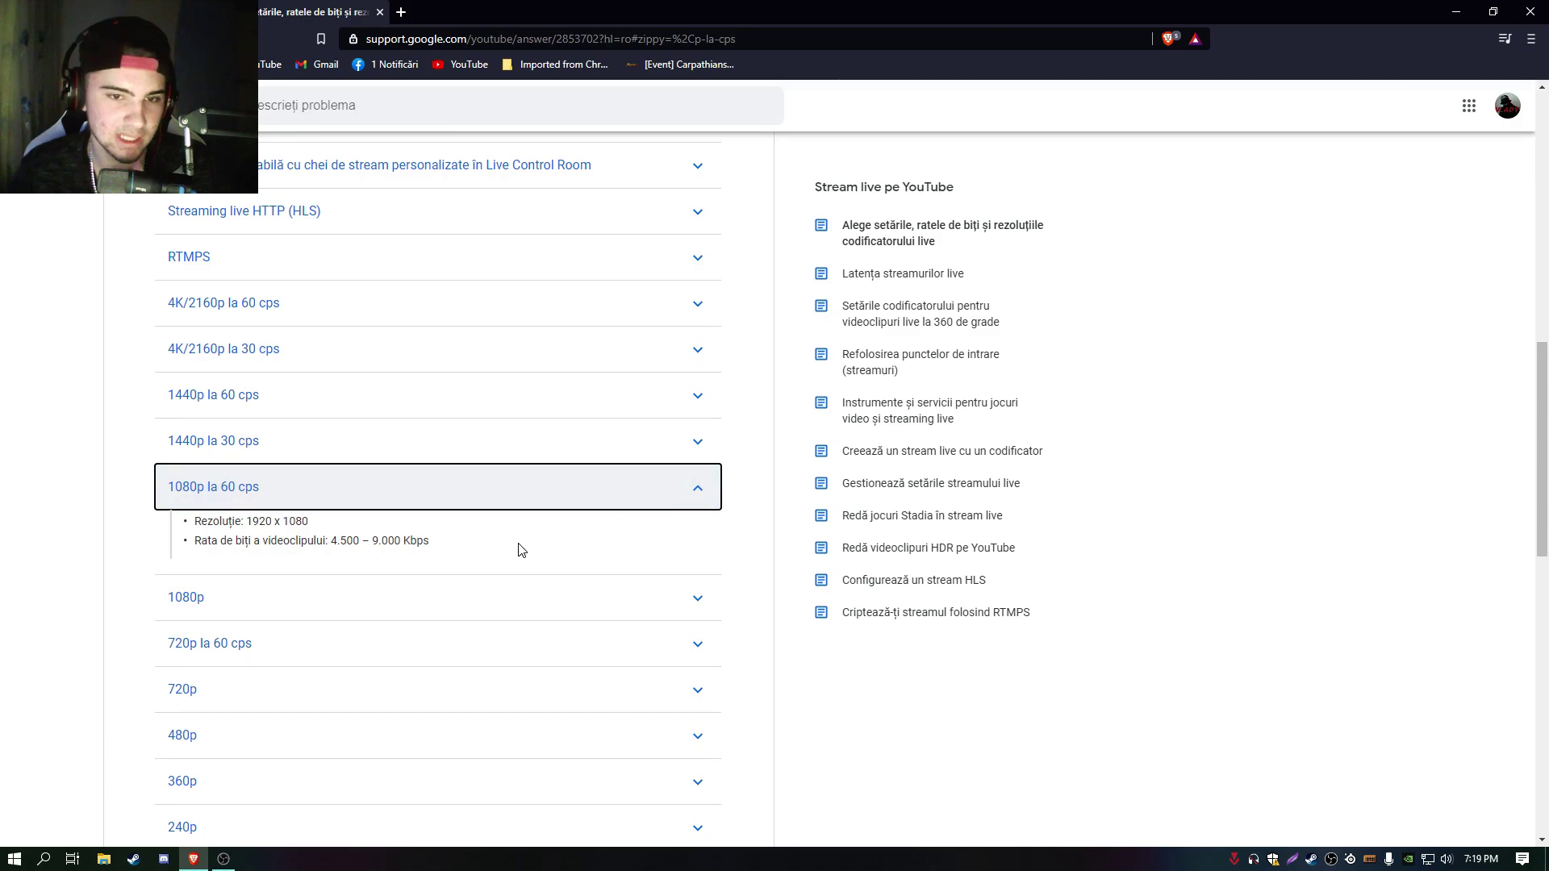
{"action": "mouse_move", "coordinate": [430, 541]}
{"action": "left_mouse_down"}
{"action": "mouse_move", "coordinate": [322, 542]}
{"action": "mouse_move", "coordinate": [449, 540]}
{"action": "left_mouse_up"}
{"action": "left_click", "coordinate": [452, 543]}
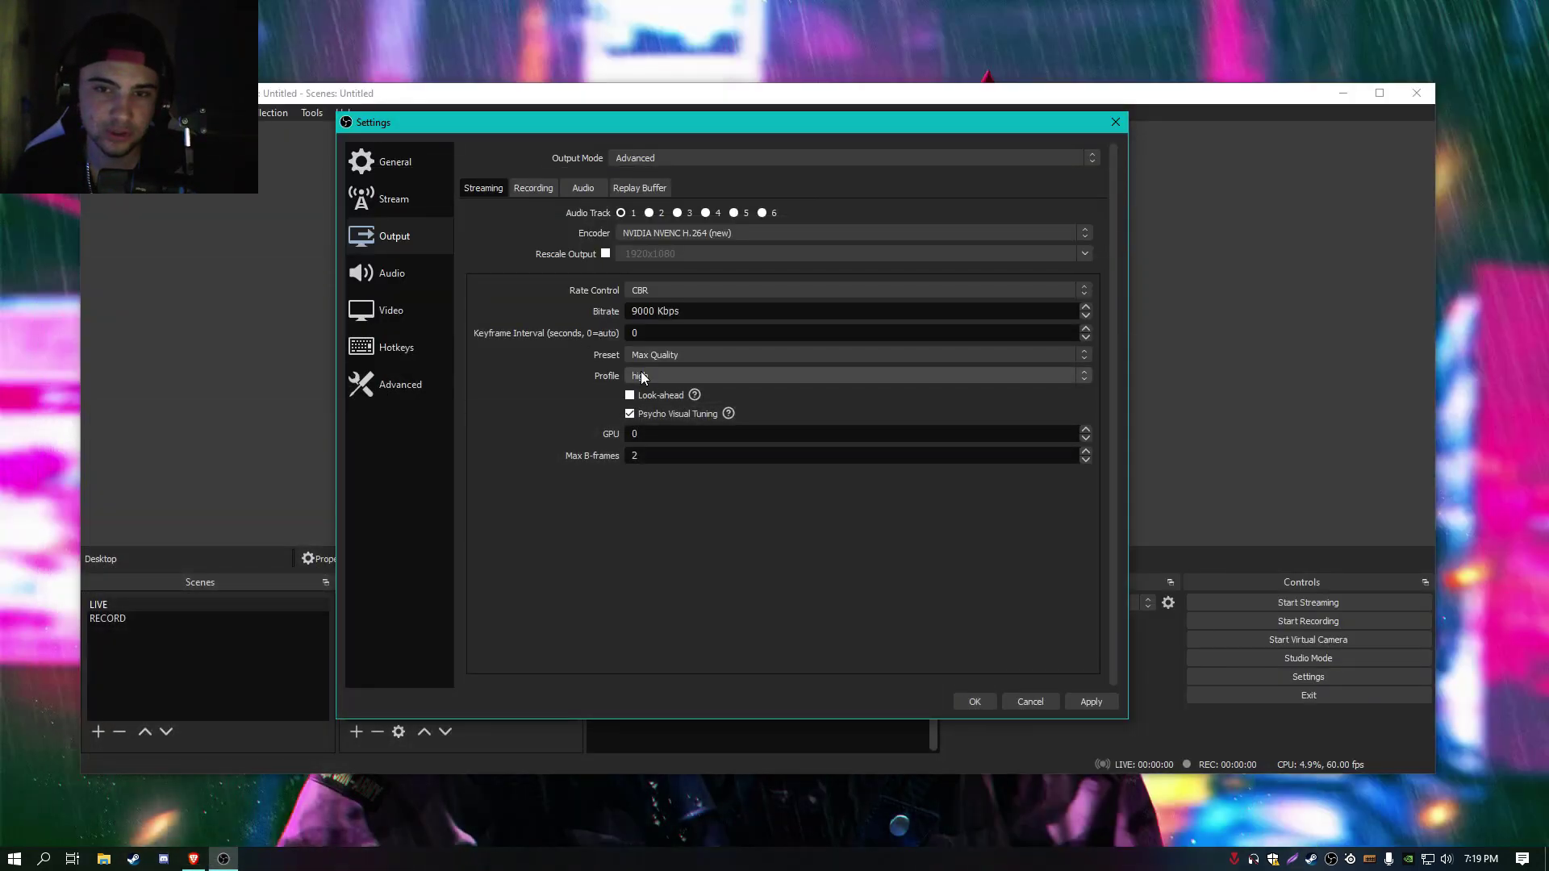
{"action": "left_click_drag", "start_coordinate": [682, 311], "coordinate": [633, 312]}
{"action": "left_click", "coordinate": [716, 304]}
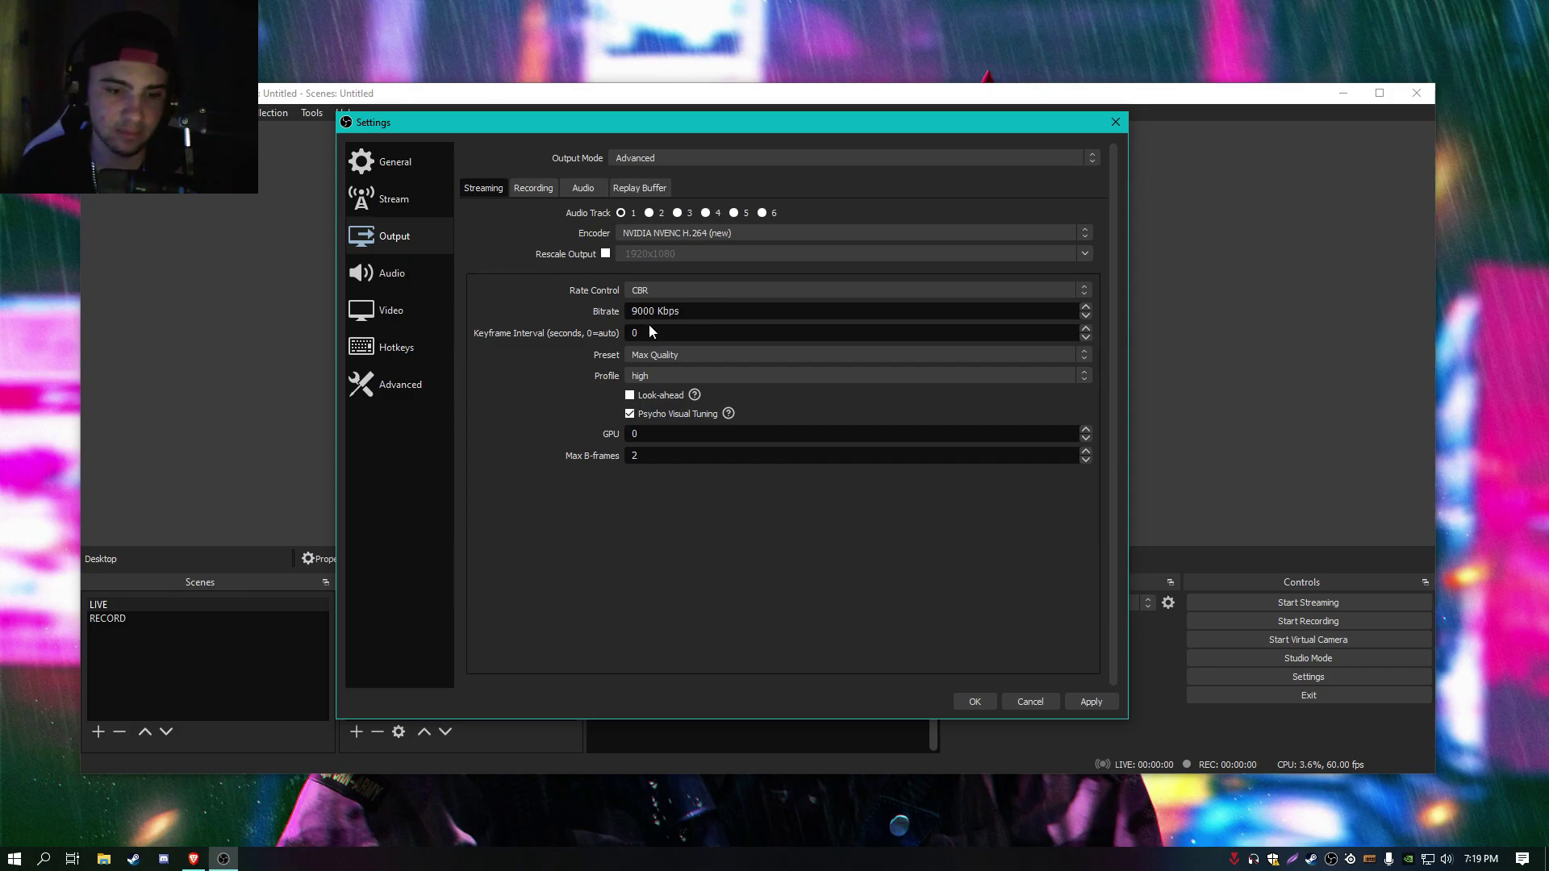
Step: Search Google for "speedtest" in a new browser tab, open Speedtest by Ookla and run a connection test
{"action": "left_click", "coordinate": [194, 858]}
{"action": "key", "text": "ctrl+t"}
{"action": "type", "text": "google.com"}
{"action": "key", "text": "Return"}
{"action": "type", "text": "speedte"}
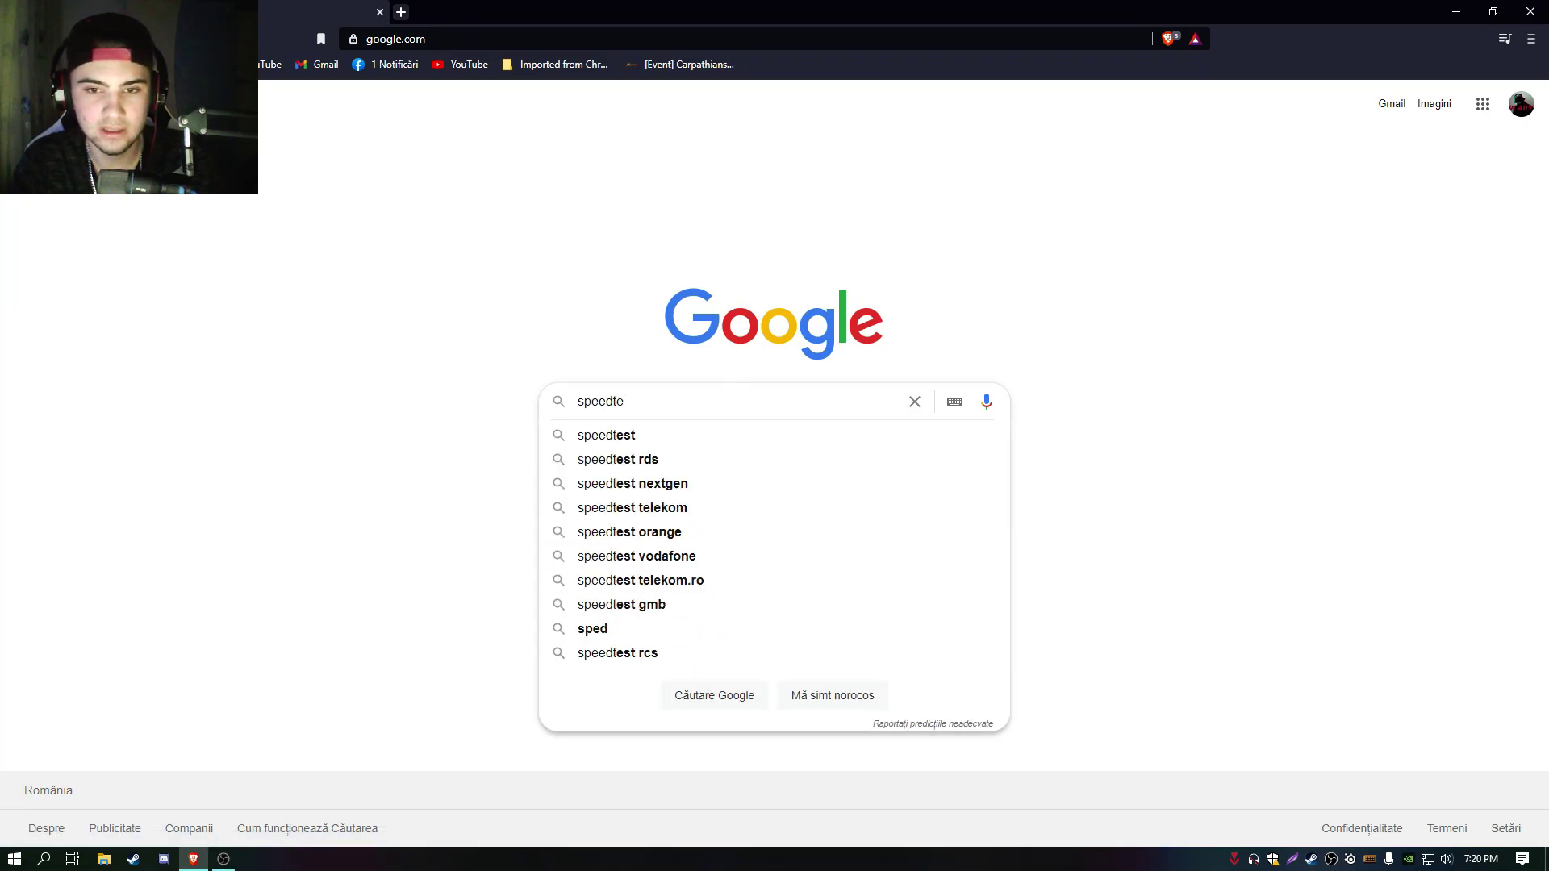
{"action": "type", "text": "st"}
{"action": "key", "text": "Return"}
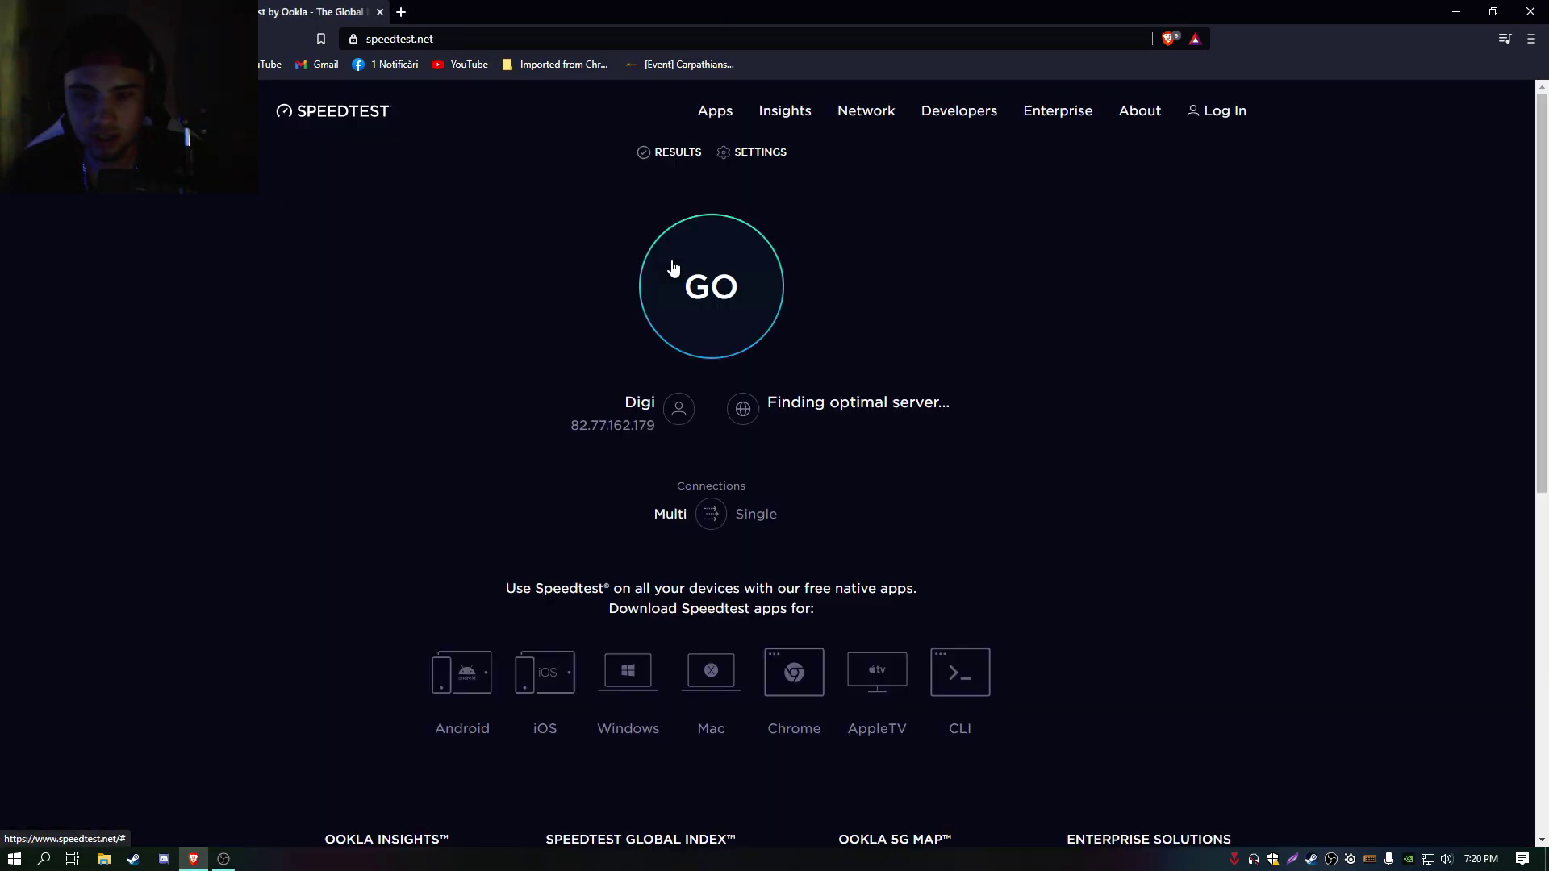
{"action": "left_click", "coordinate": [674, 266]}
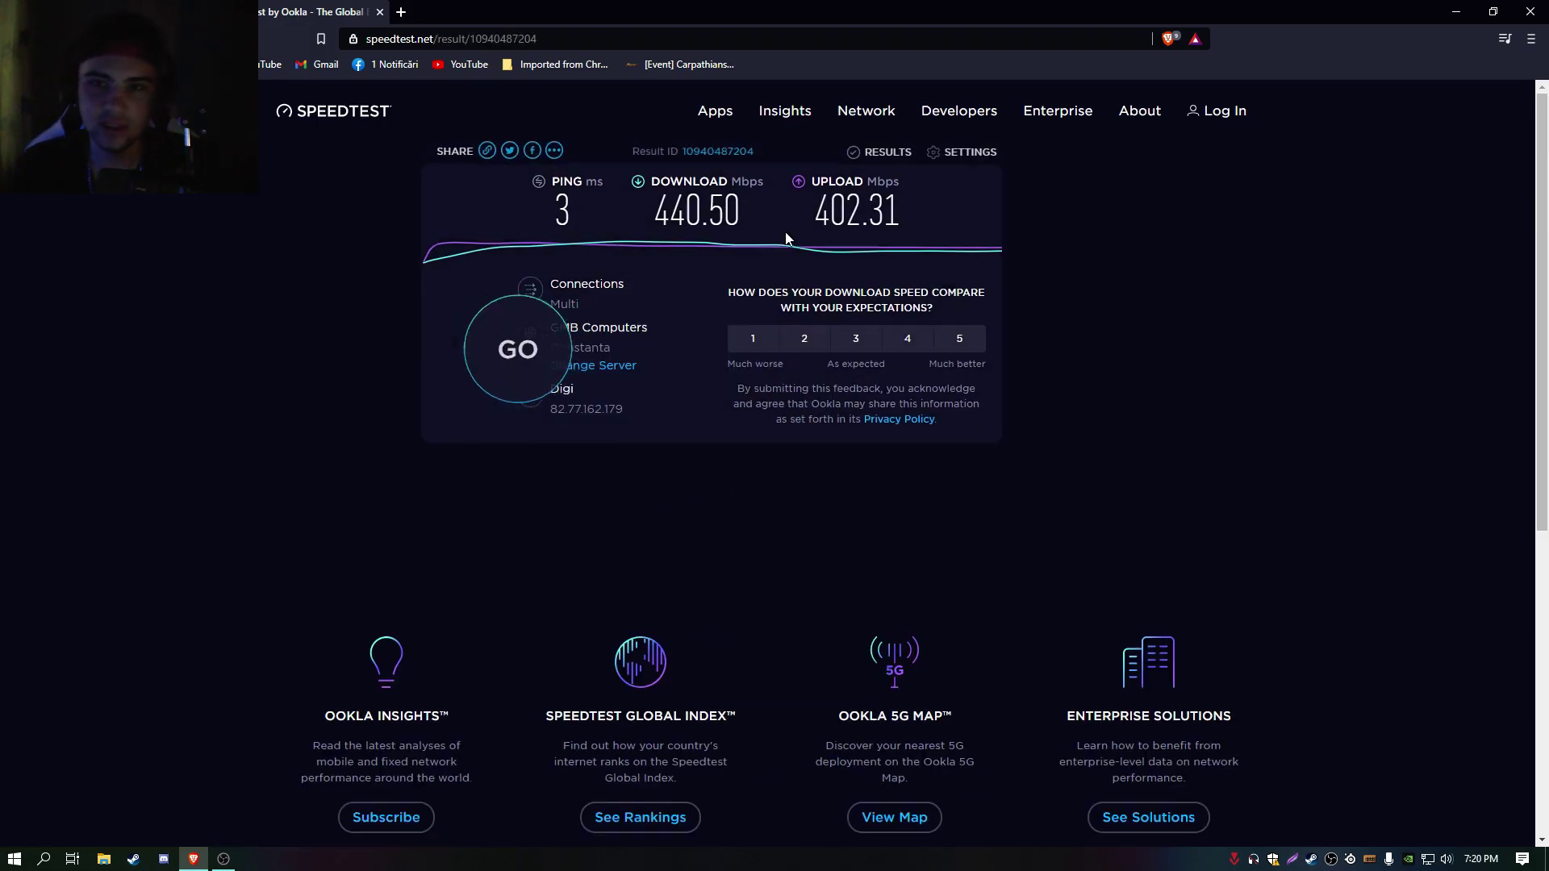
Step: Examine the measured download and upload speeds, and close the Speedtest tab
{"action": "left_click_drag", "start_coordinate": [646, 220], "coordinate": [954, 229]}
{"action": "left_click", "coordinate": [953, 229]}
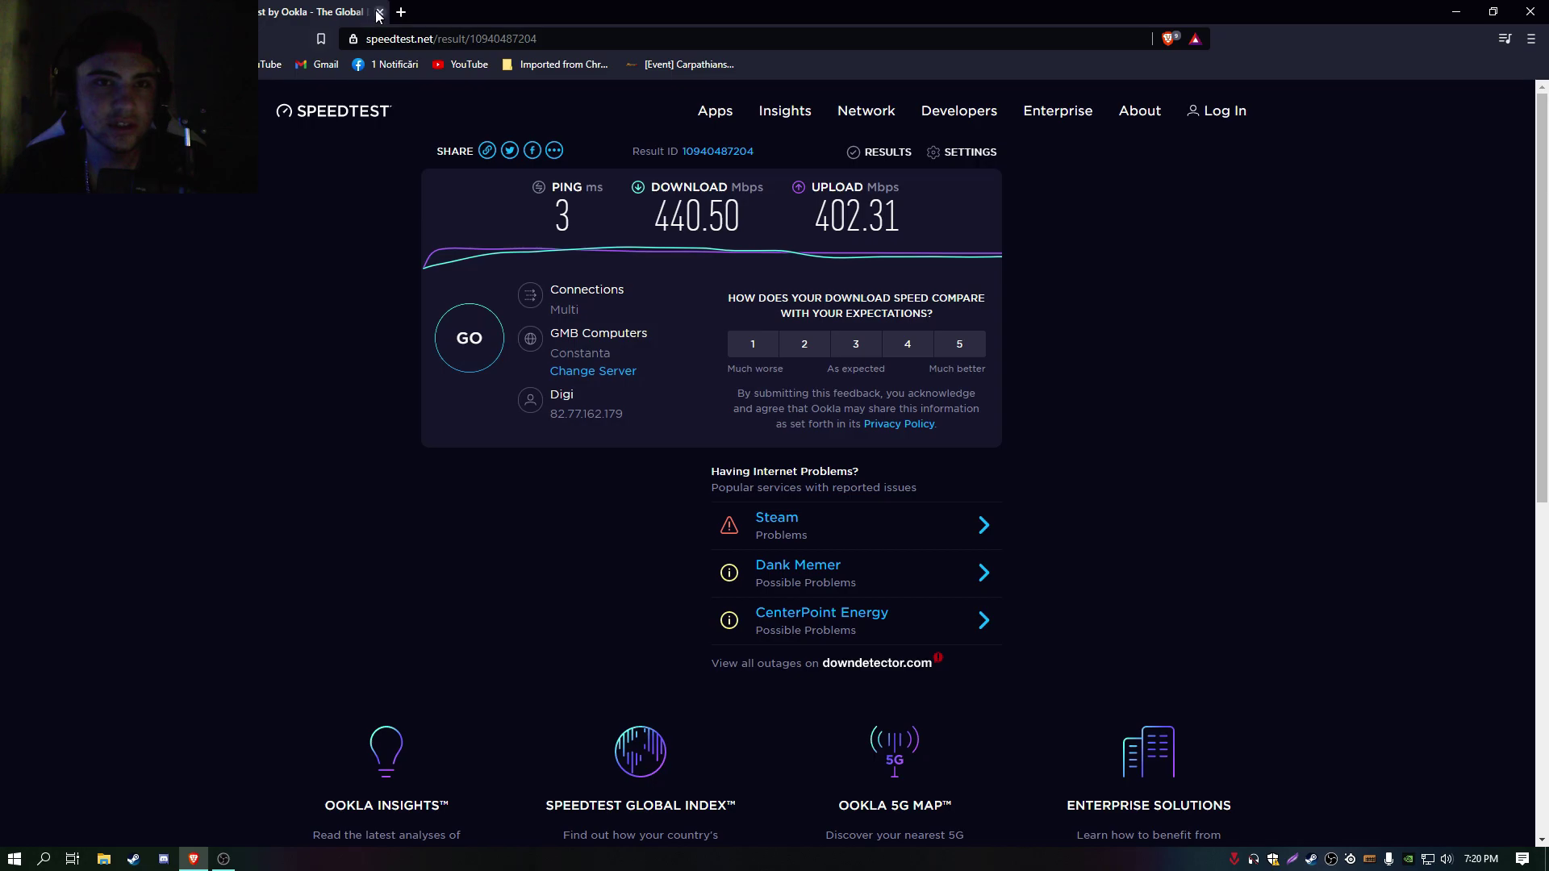
{"action": "left_click", "coordinate": [378, 12]}
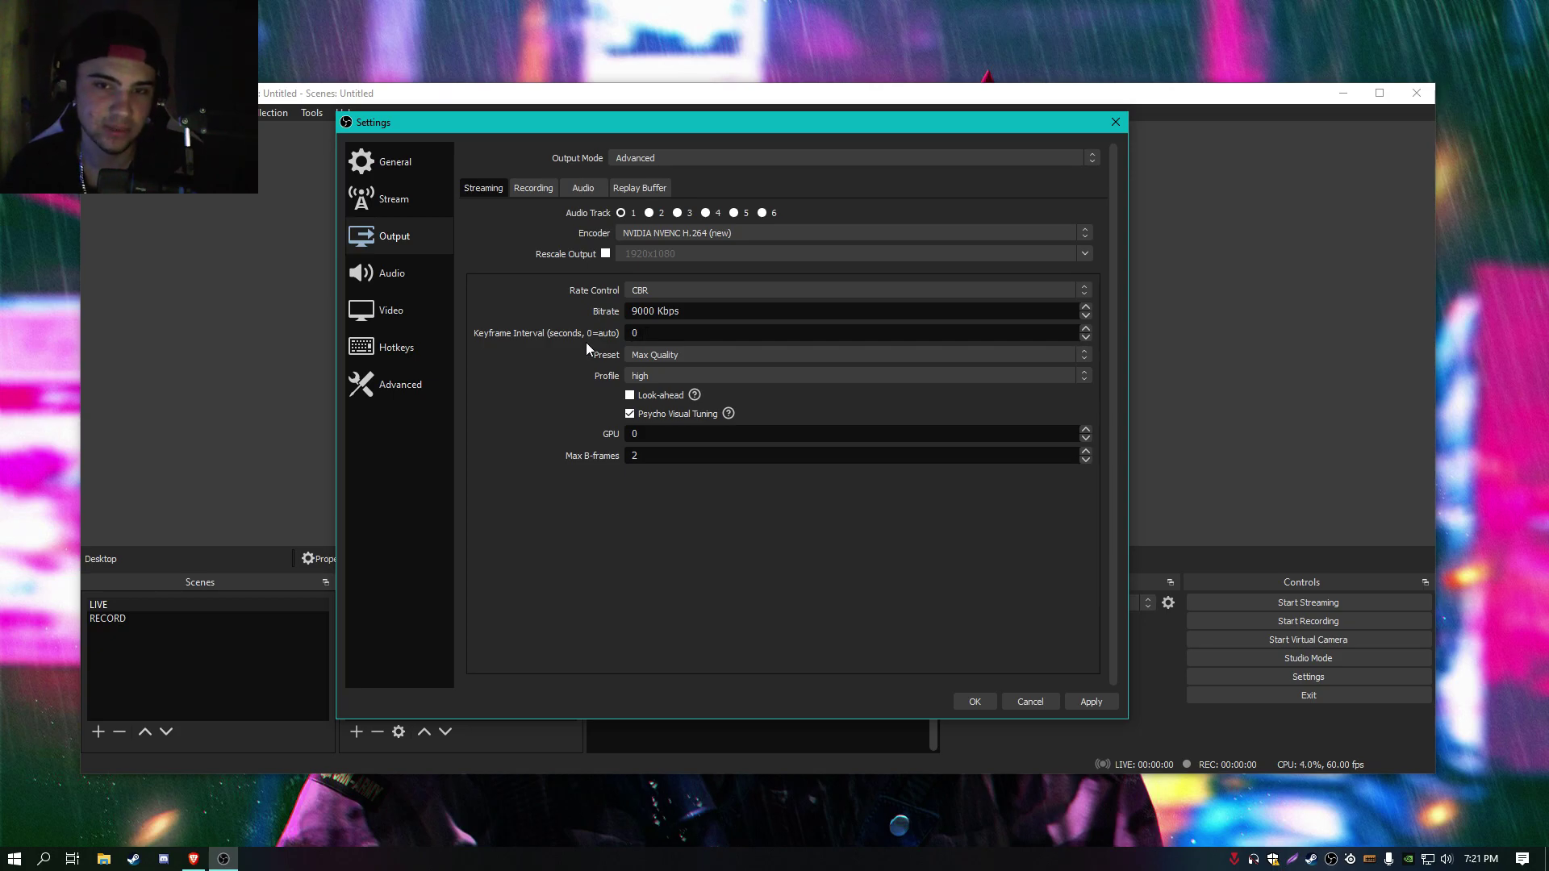
Step: Back in the OBS streaming output settings, choose the Max Quality preset and the high profile
{"action": "scroll", "coordinate": [529, 256], "scroll_direction": "down", "scroll_amount": 1}
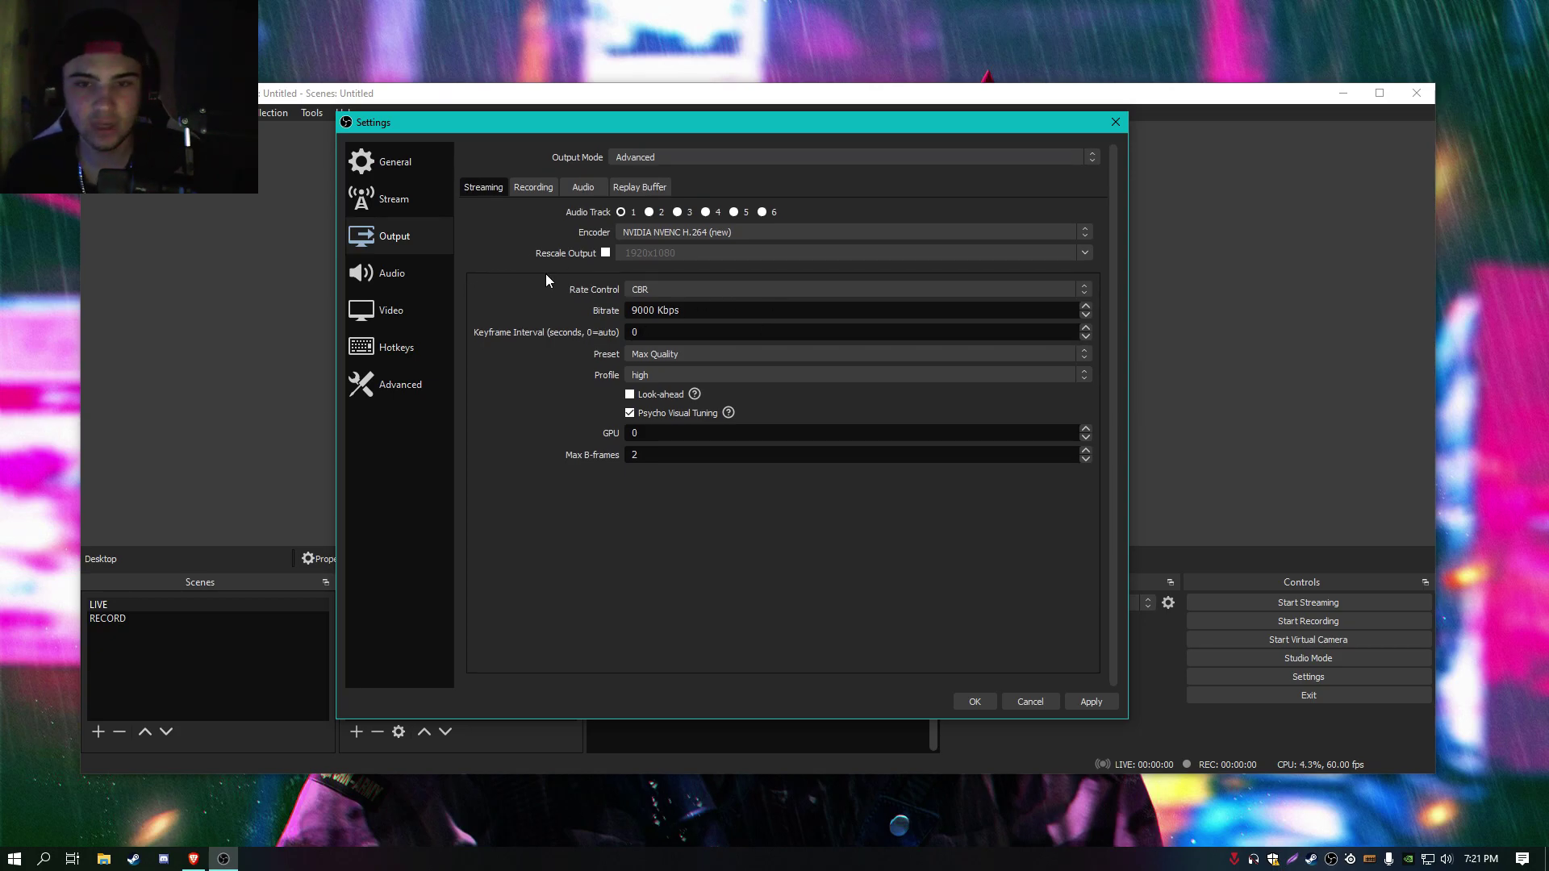
{"action": "left_click", "coordinate": [660, 352]}
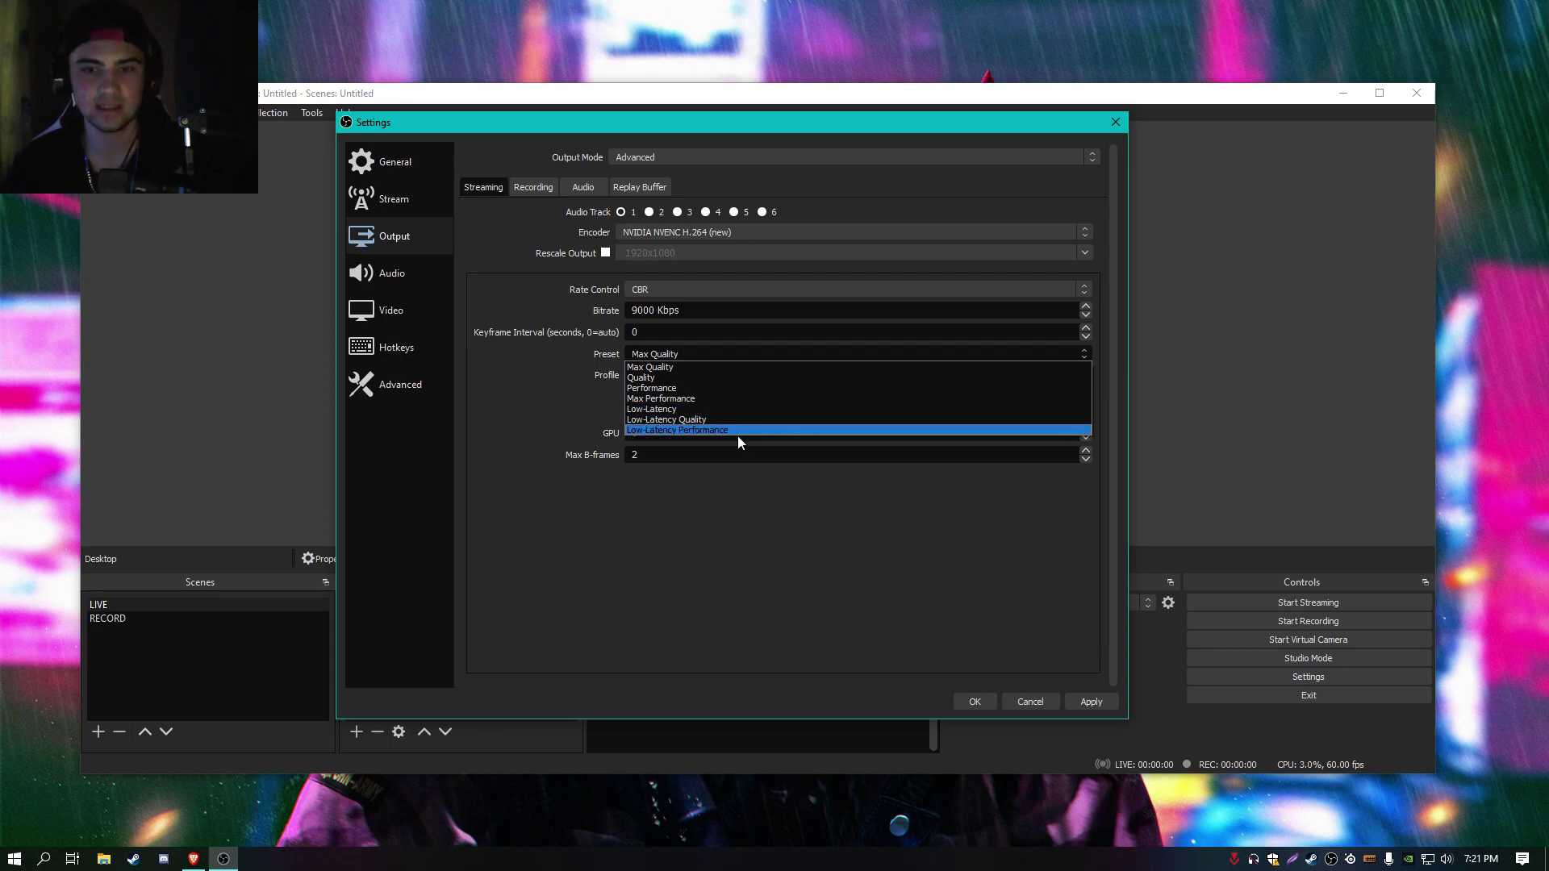
{"action": "left_click", "coordinate": [652, 368]}
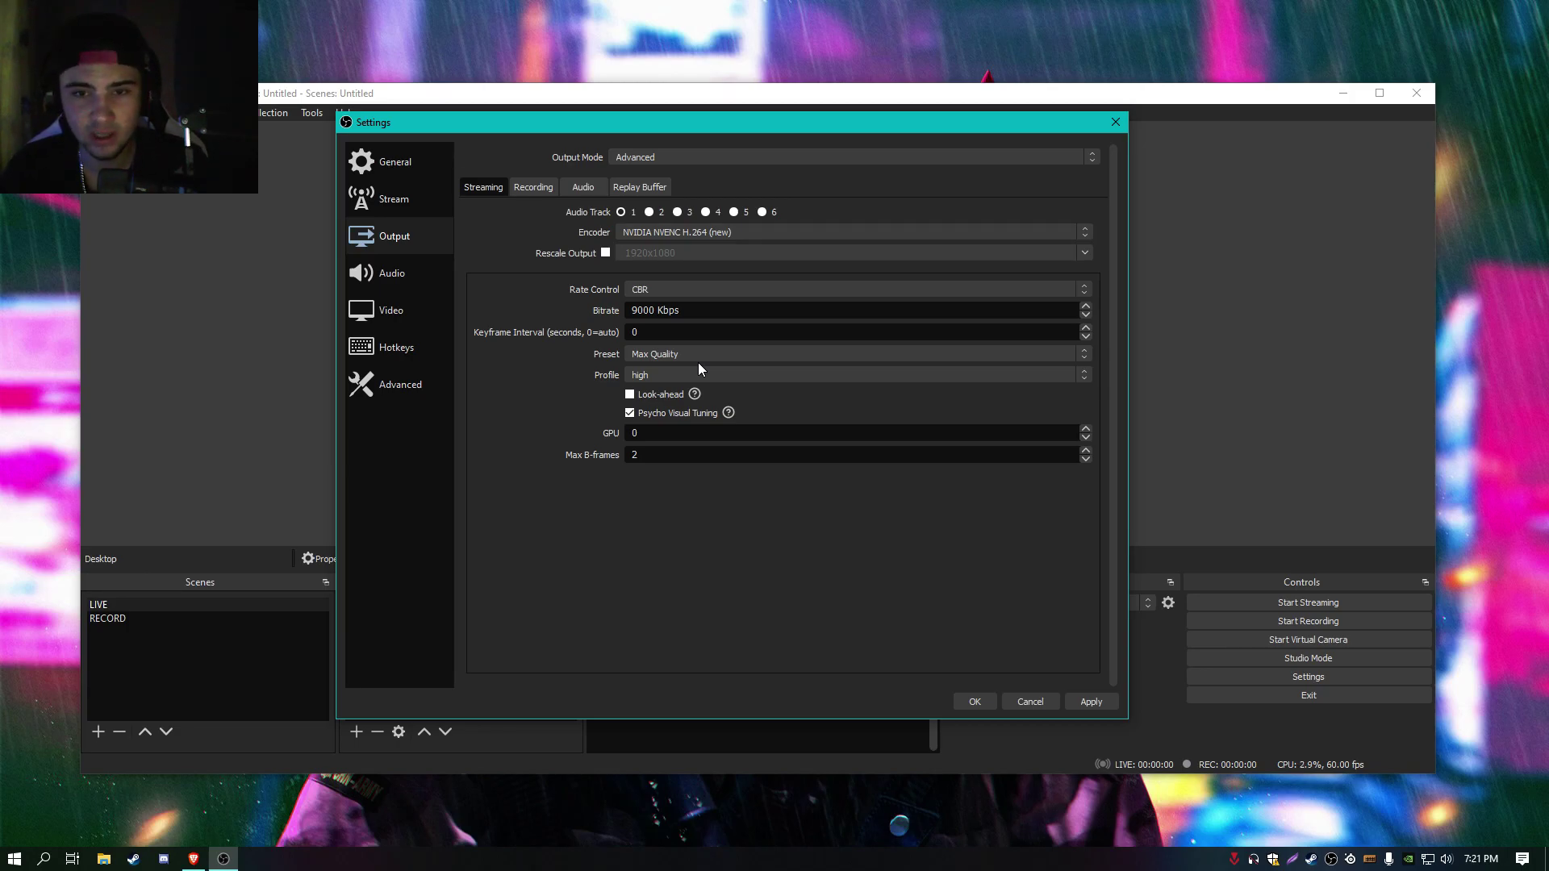
{"action": "left_click", "coordinate": [728, 352]}
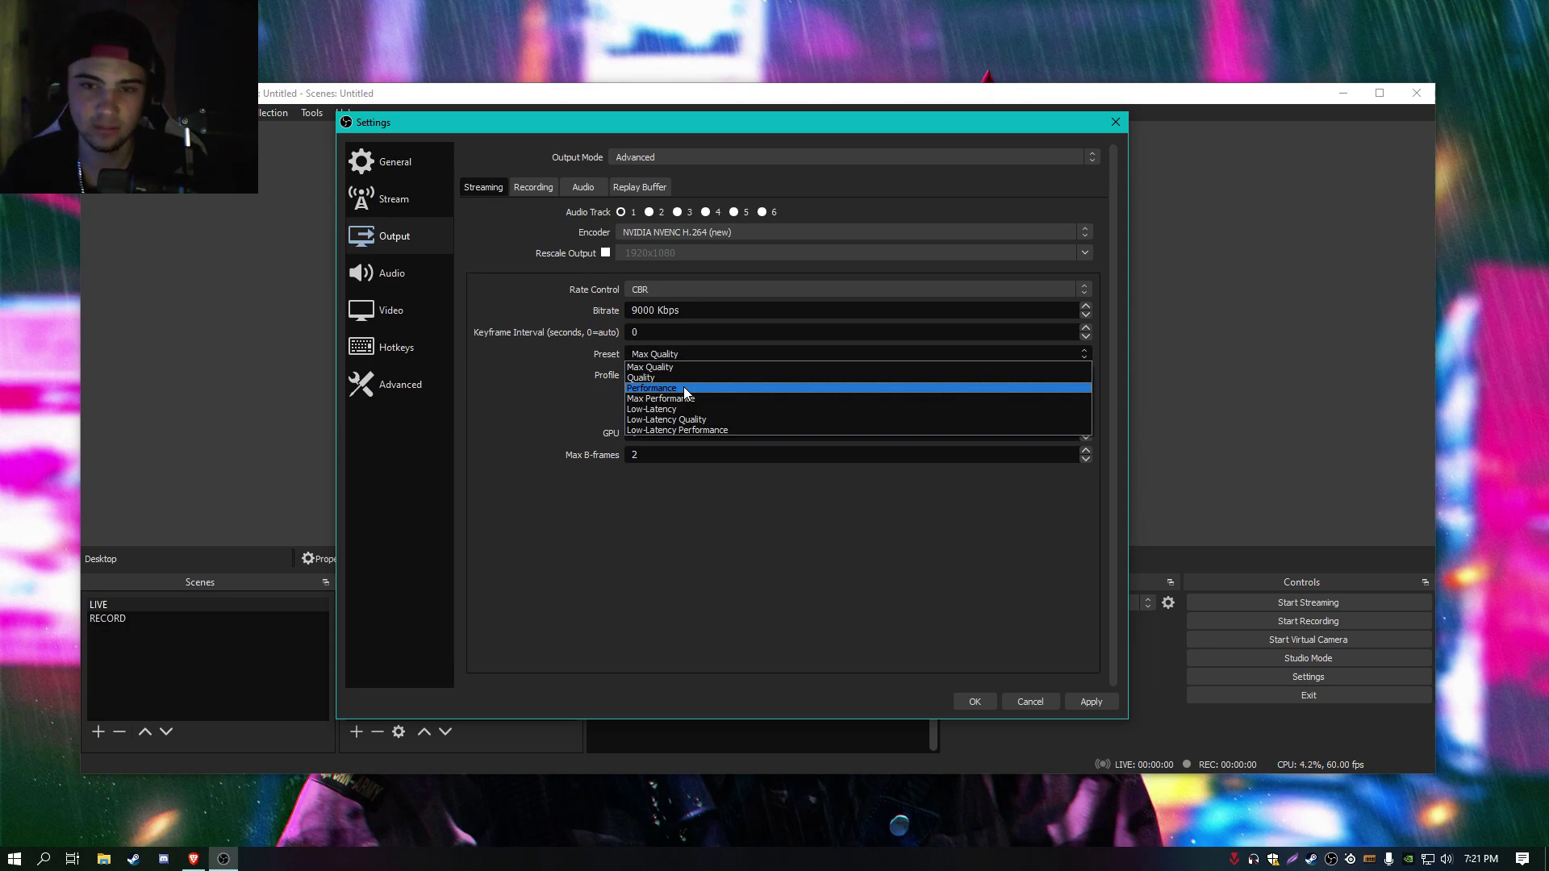
{"action": "left_click", "coordinate": [670, 367]}
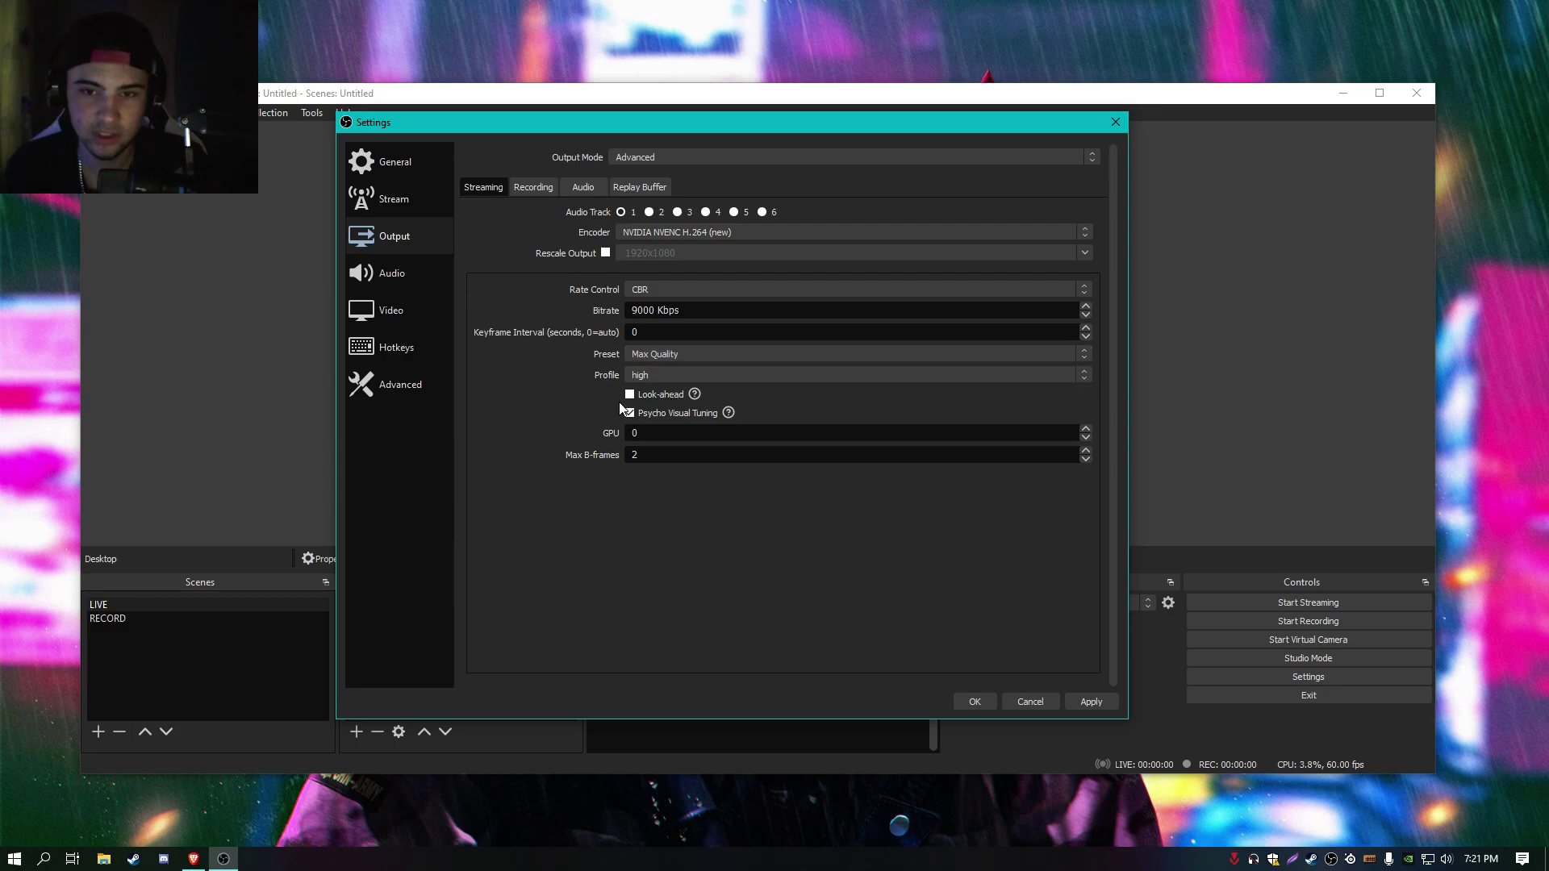
{"action": "left_click", "coordinate": [758, 376]}
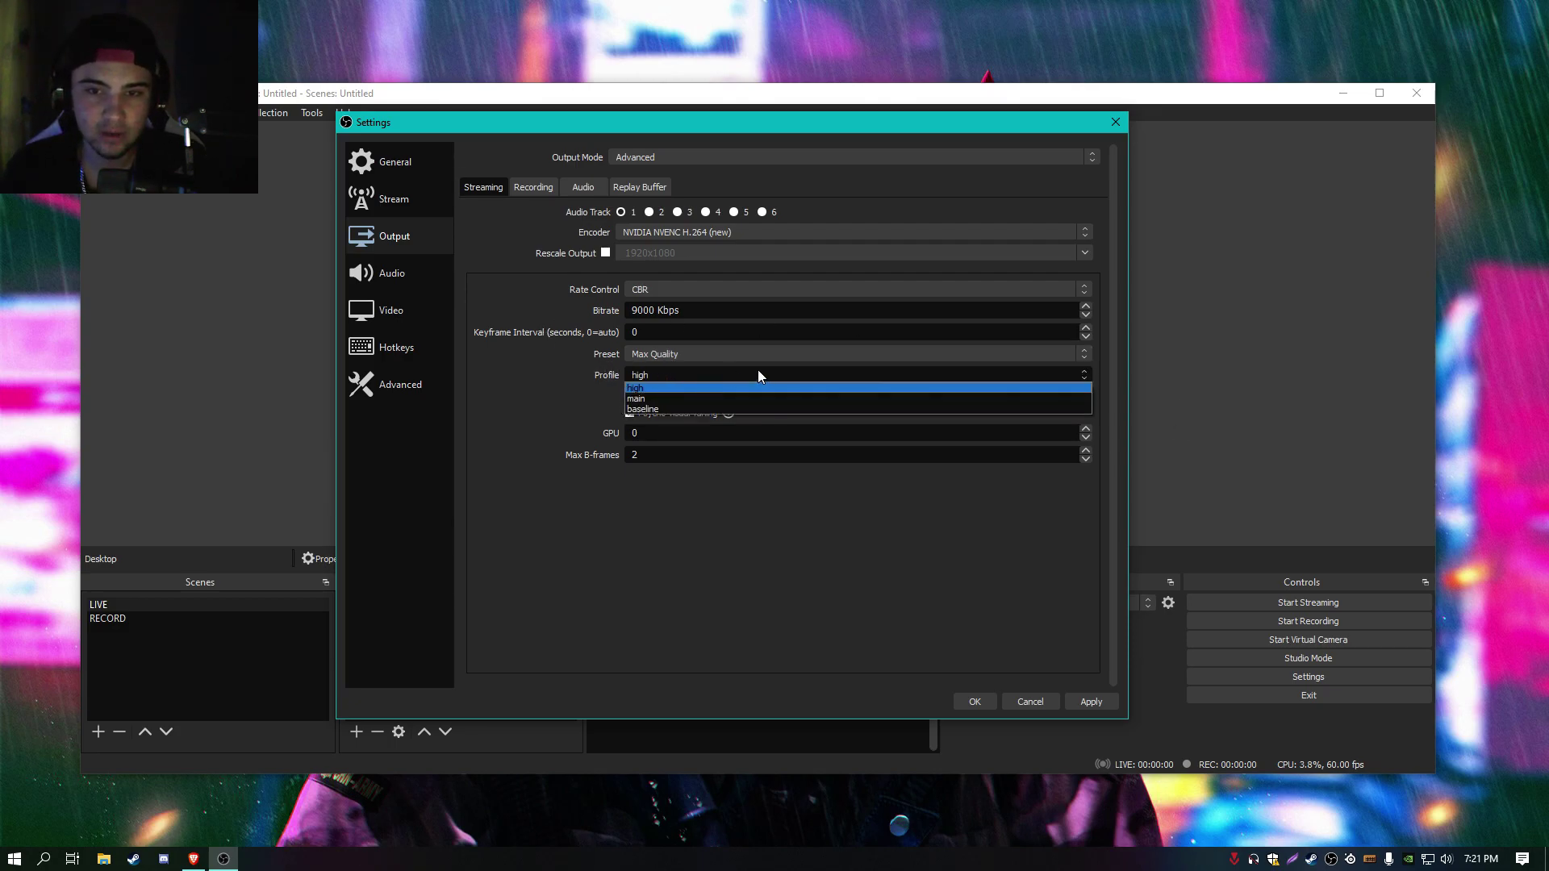
{"action": "left_click", "coordinate": [654, 390]}
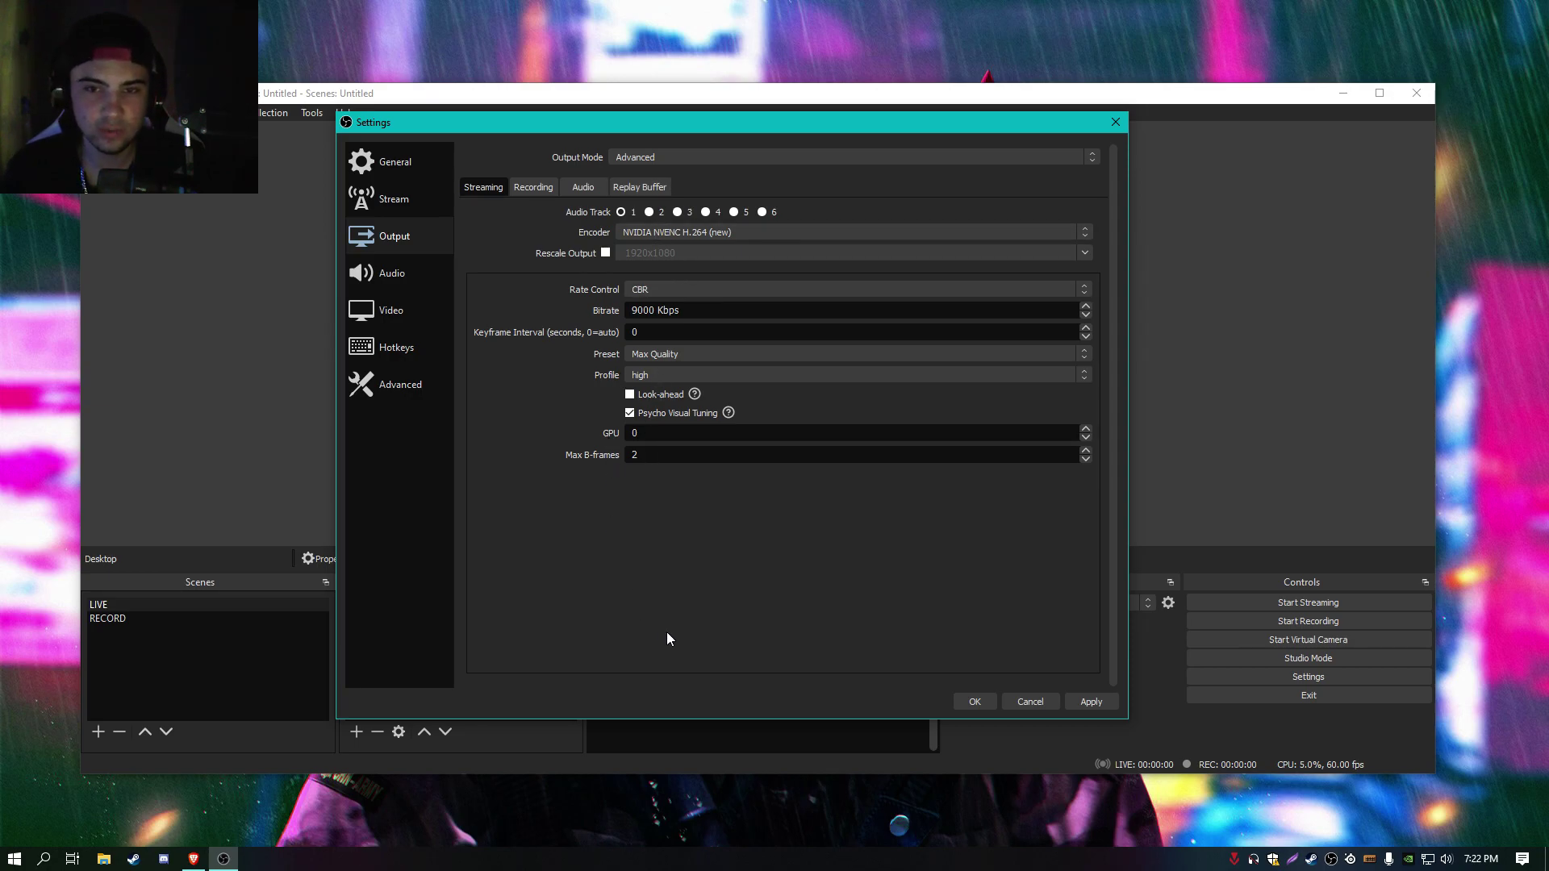
Step: In the recording output settings, choose mp4 as the Recording Format
{"action": "left_click", "coordinate": [544, 192]}
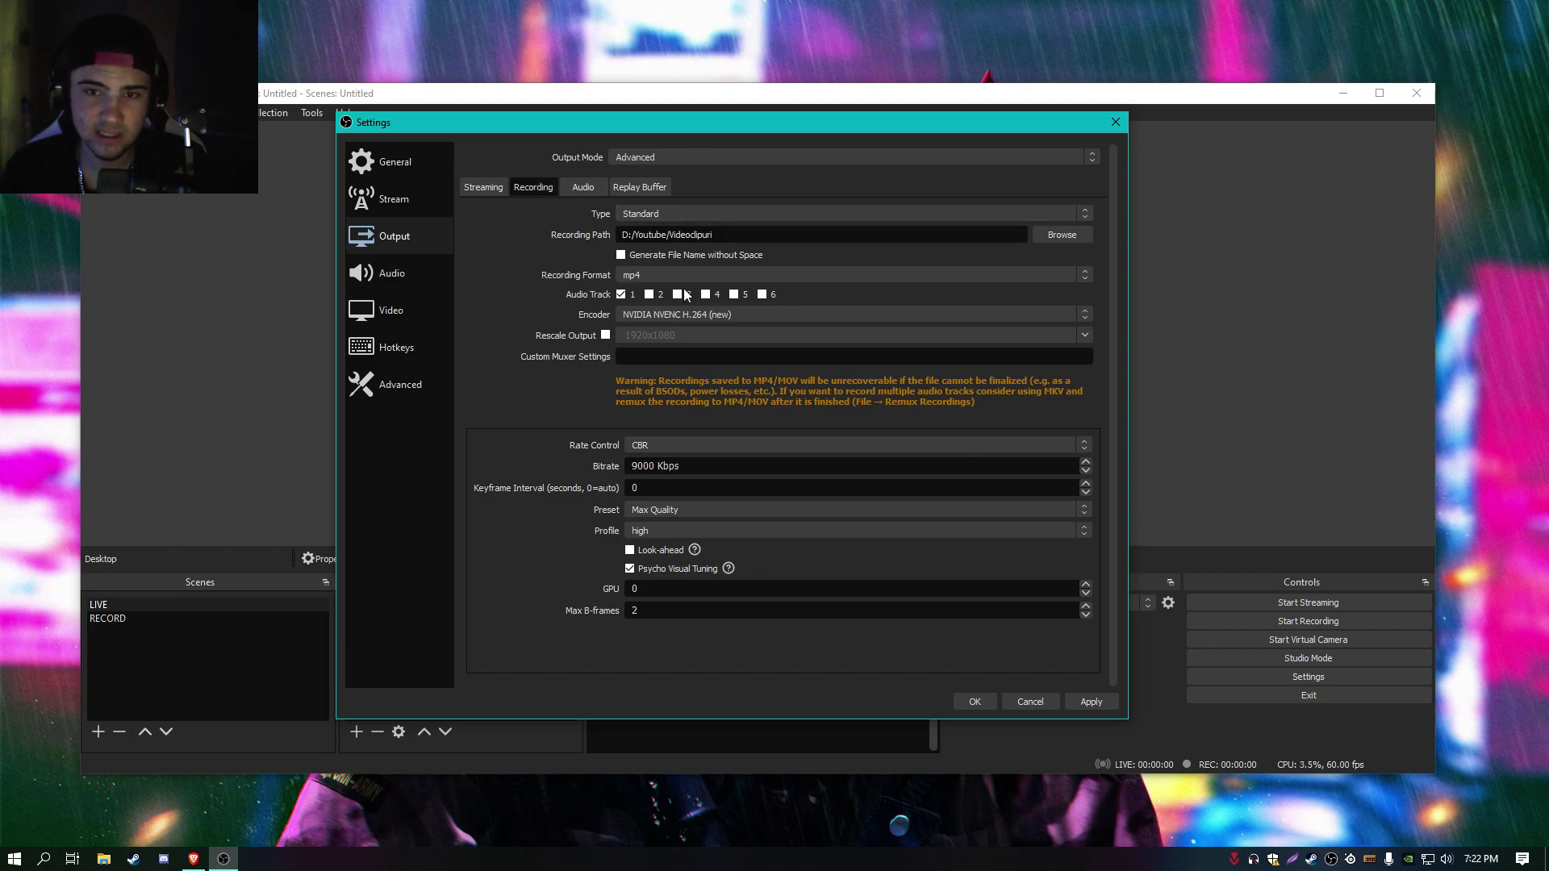
{"action": "left_click", "coordinate": [655, 276]}
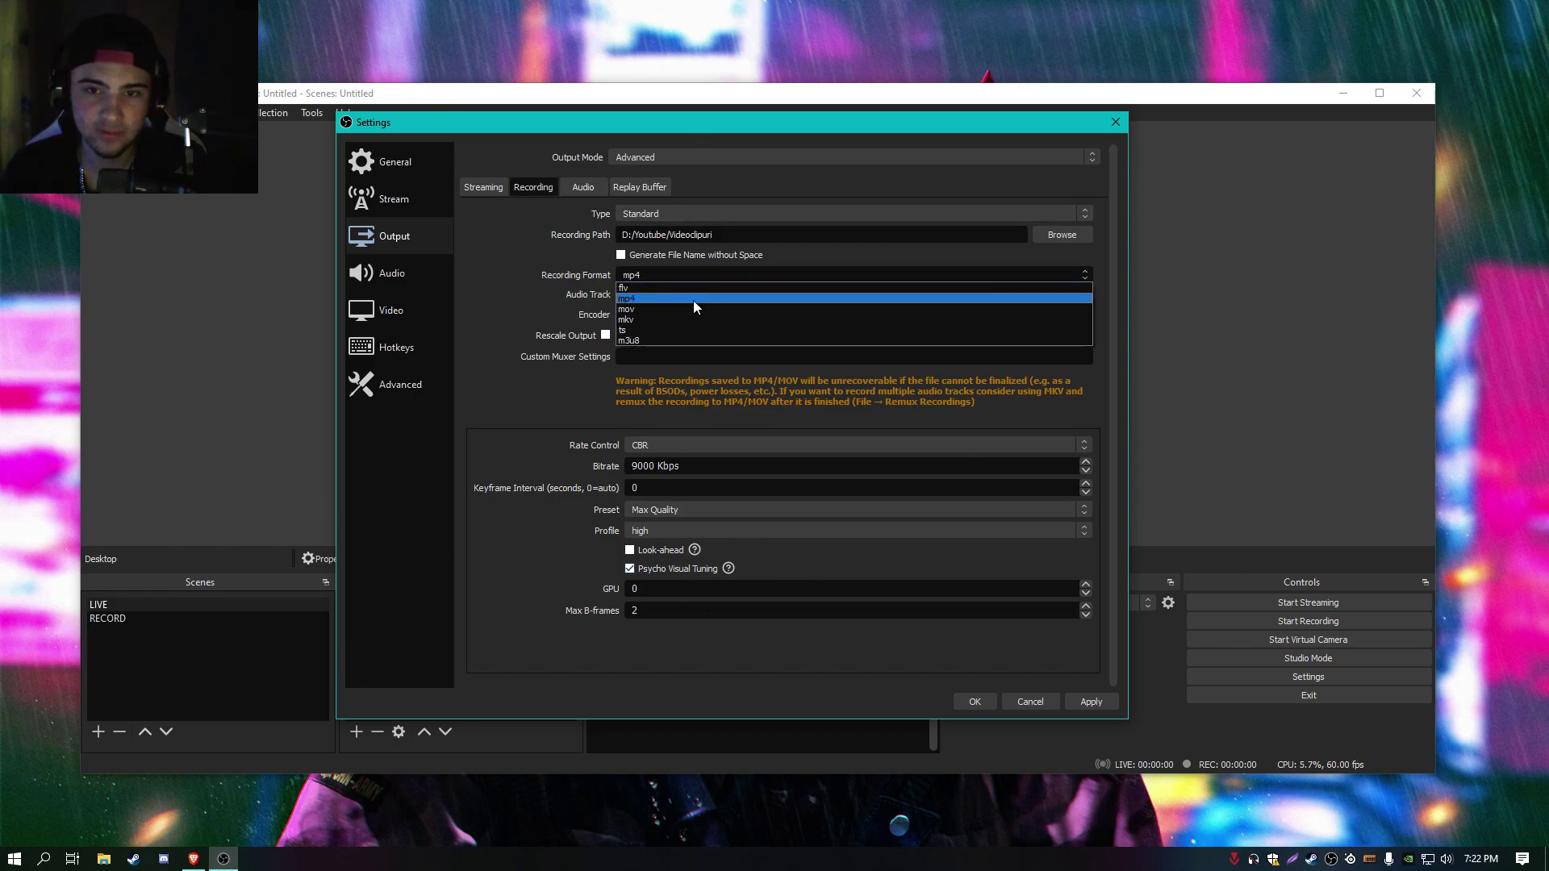
{"action": "left_click", "coordinate": [642, 298]}
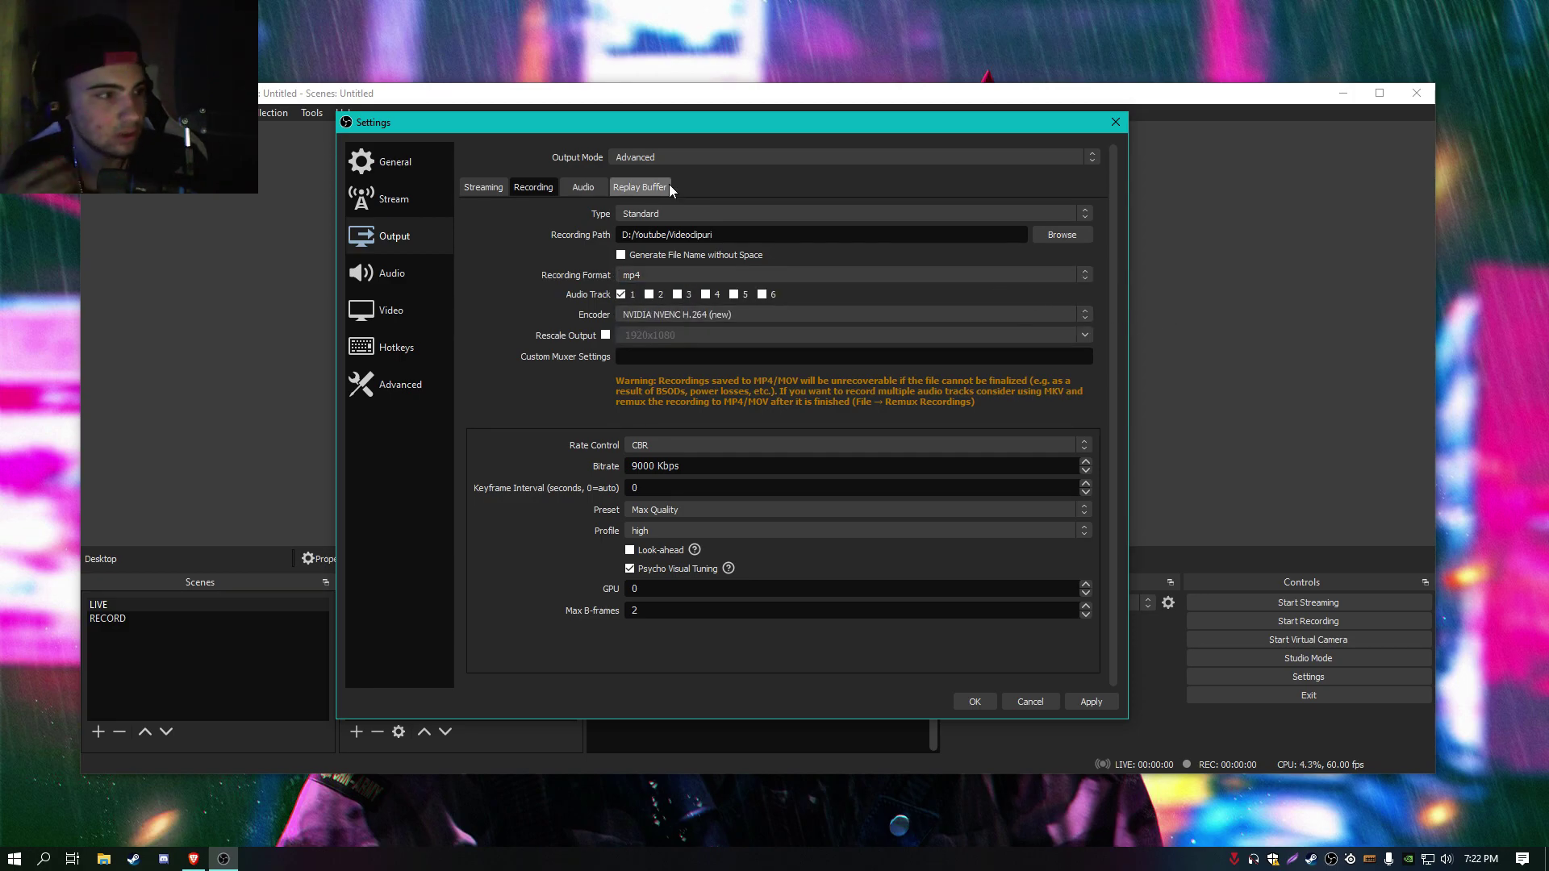
Step: Review the Recording Path, the audio bitrates of the output tracks and the Replay Buffer option
{"action": "left_click_drag", "start_coordinate": [738, 235], "coordinate": [615, 246]}
{"action": "left_click", "coordinate": [512, 214]}
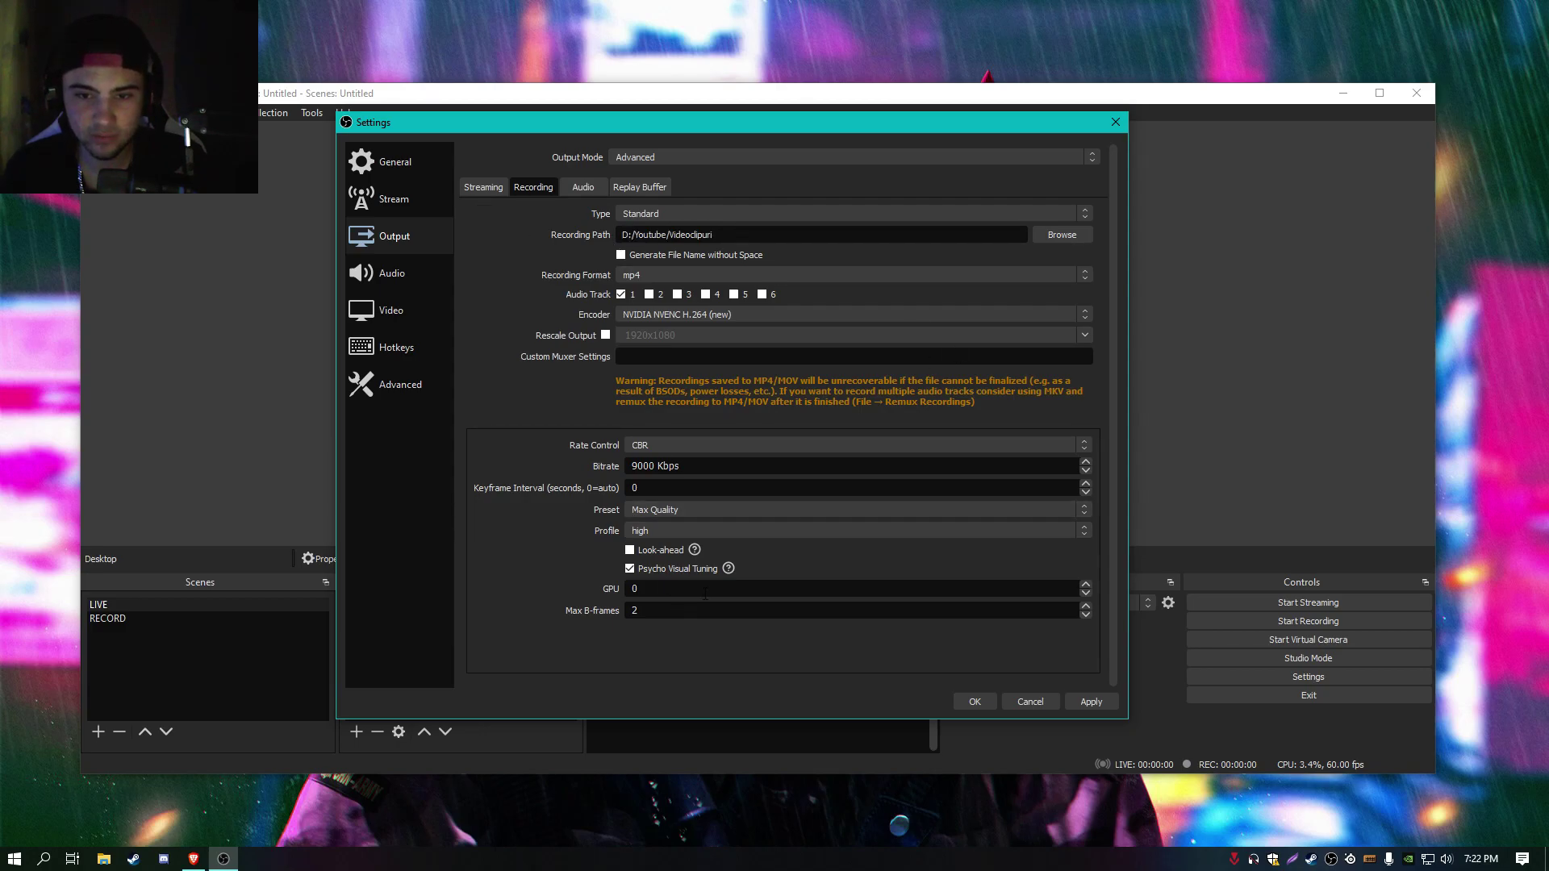
{"action": "left_click", "coordinate": [582, 187]}
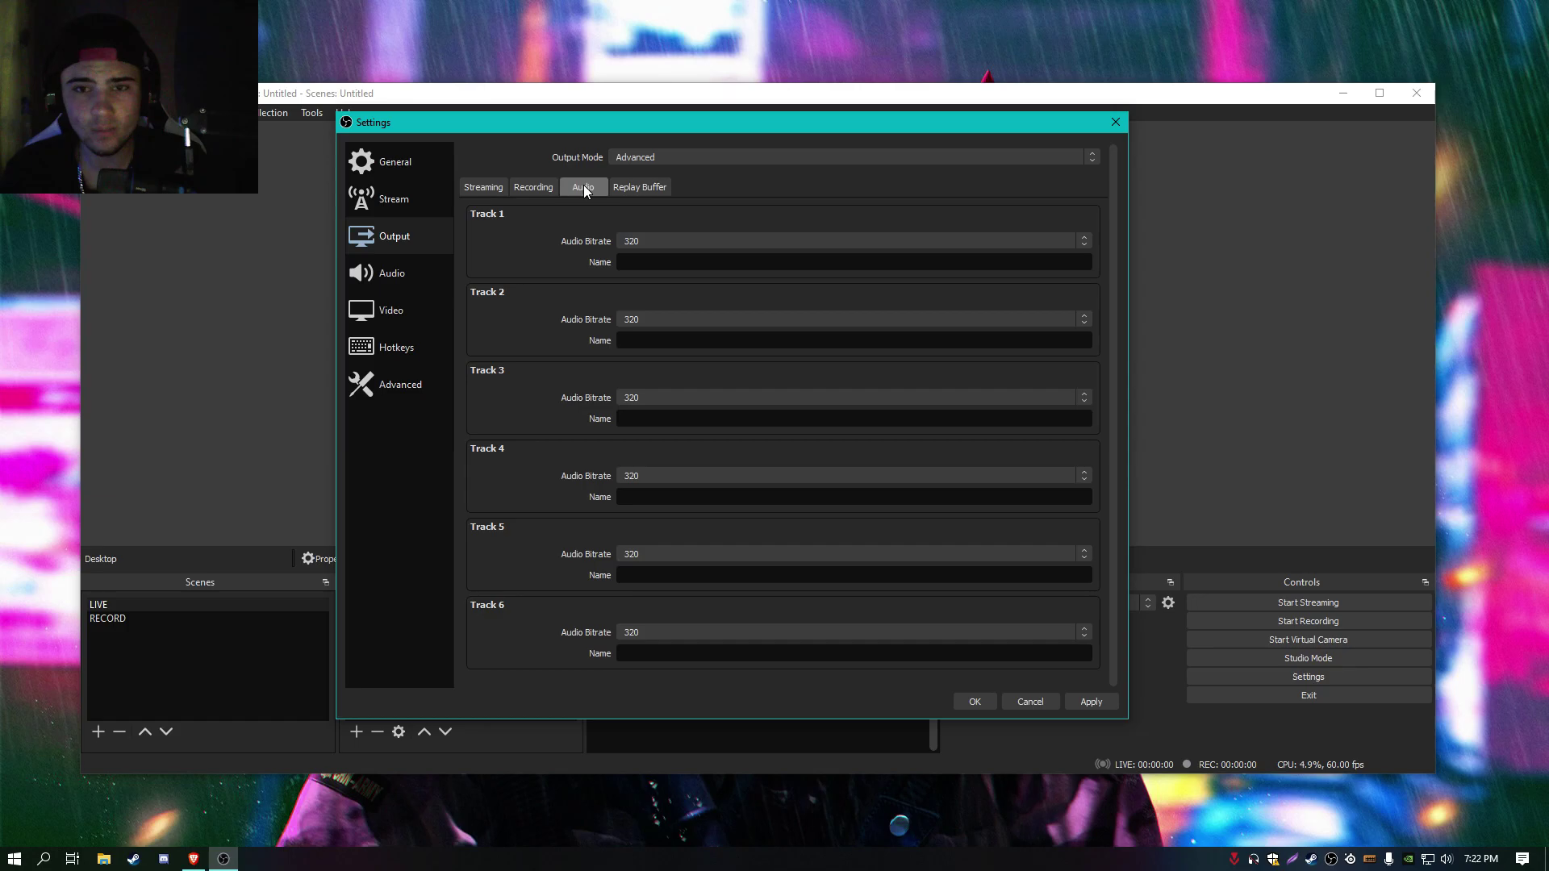
{"action": "left_click", "coordinate": [645, 187]}
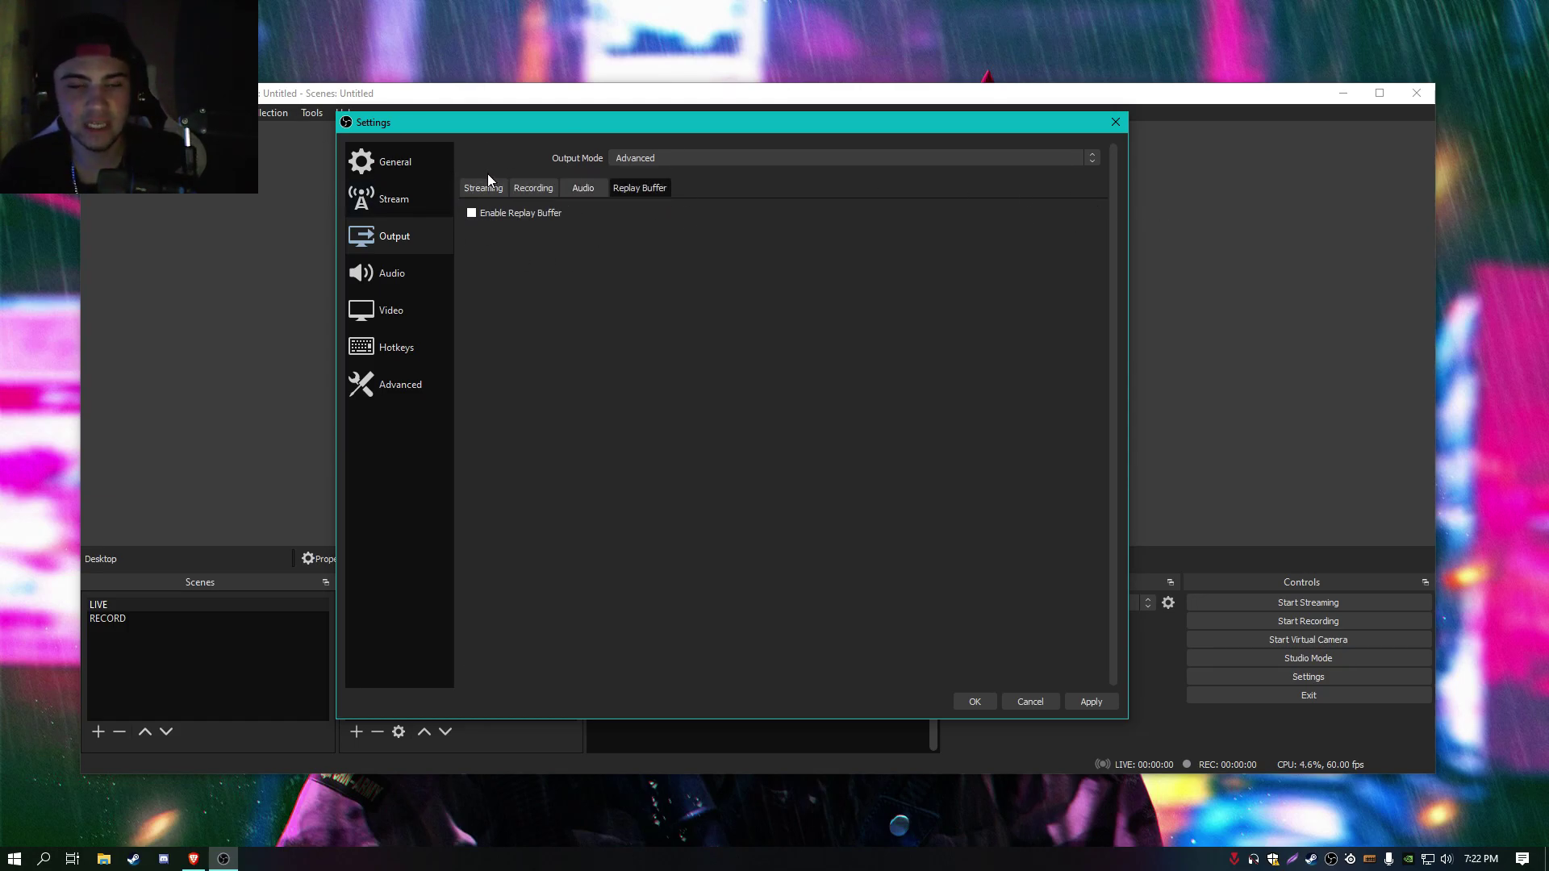
Step: Open the Audio settings and examine the sample rate, global audio devices, meters and push-to-talk hotkey options
{"action": "left_click", "coordinate": [399, 282]}
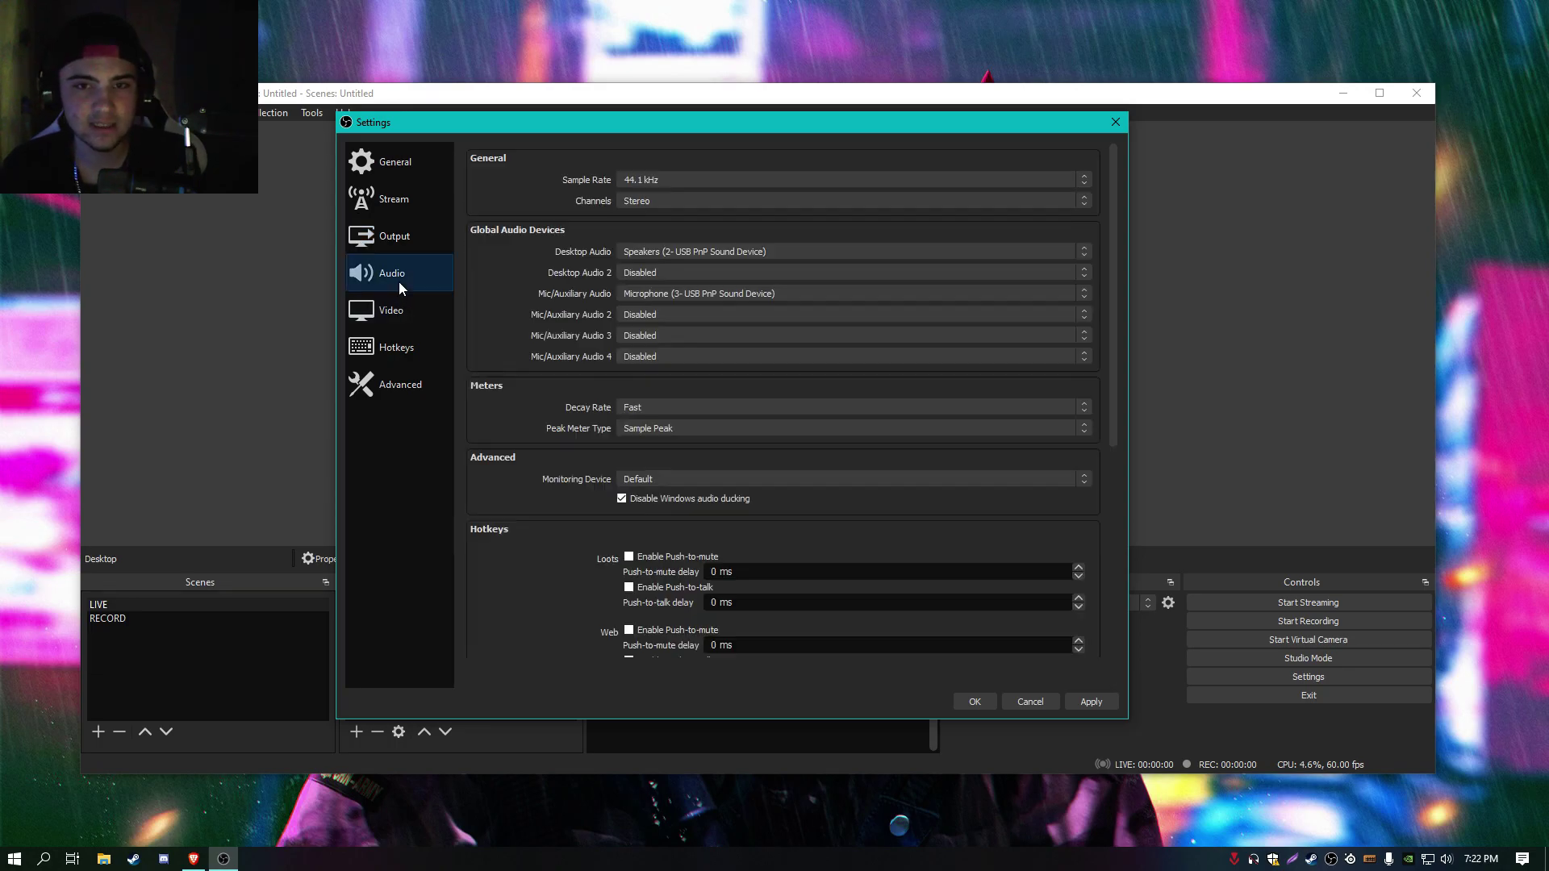
{"action": "left_click", "coordinate": [641, 179]}
{"action": "left_click", "coordinate": [643, 178]}
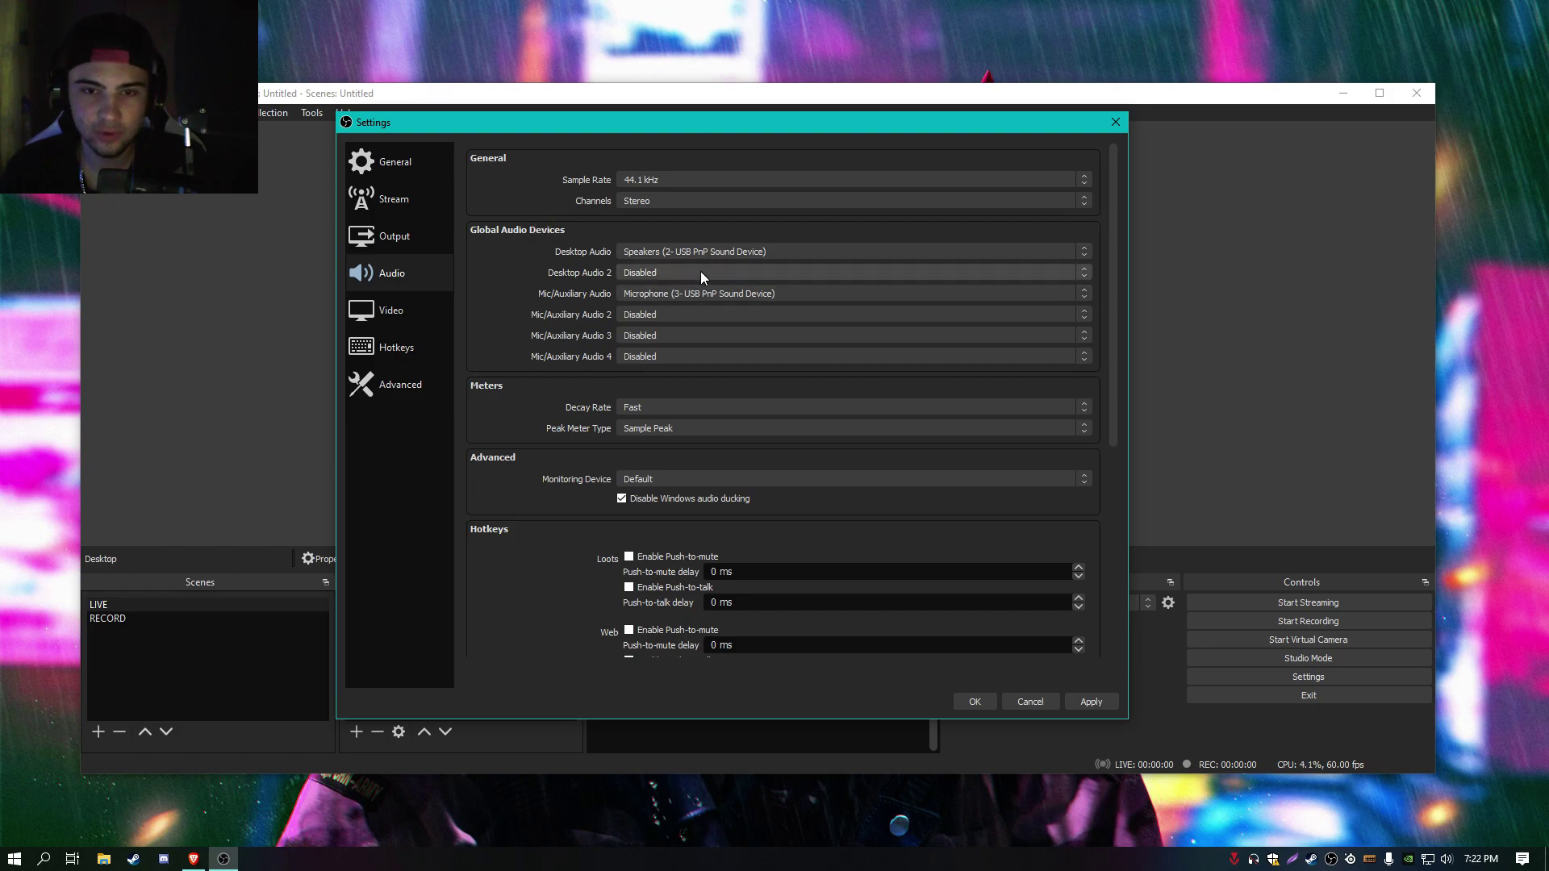
{"action": "scroll", "coordinate": [589, 266], "scroll_direction": "down", "scroll_amount": 3}
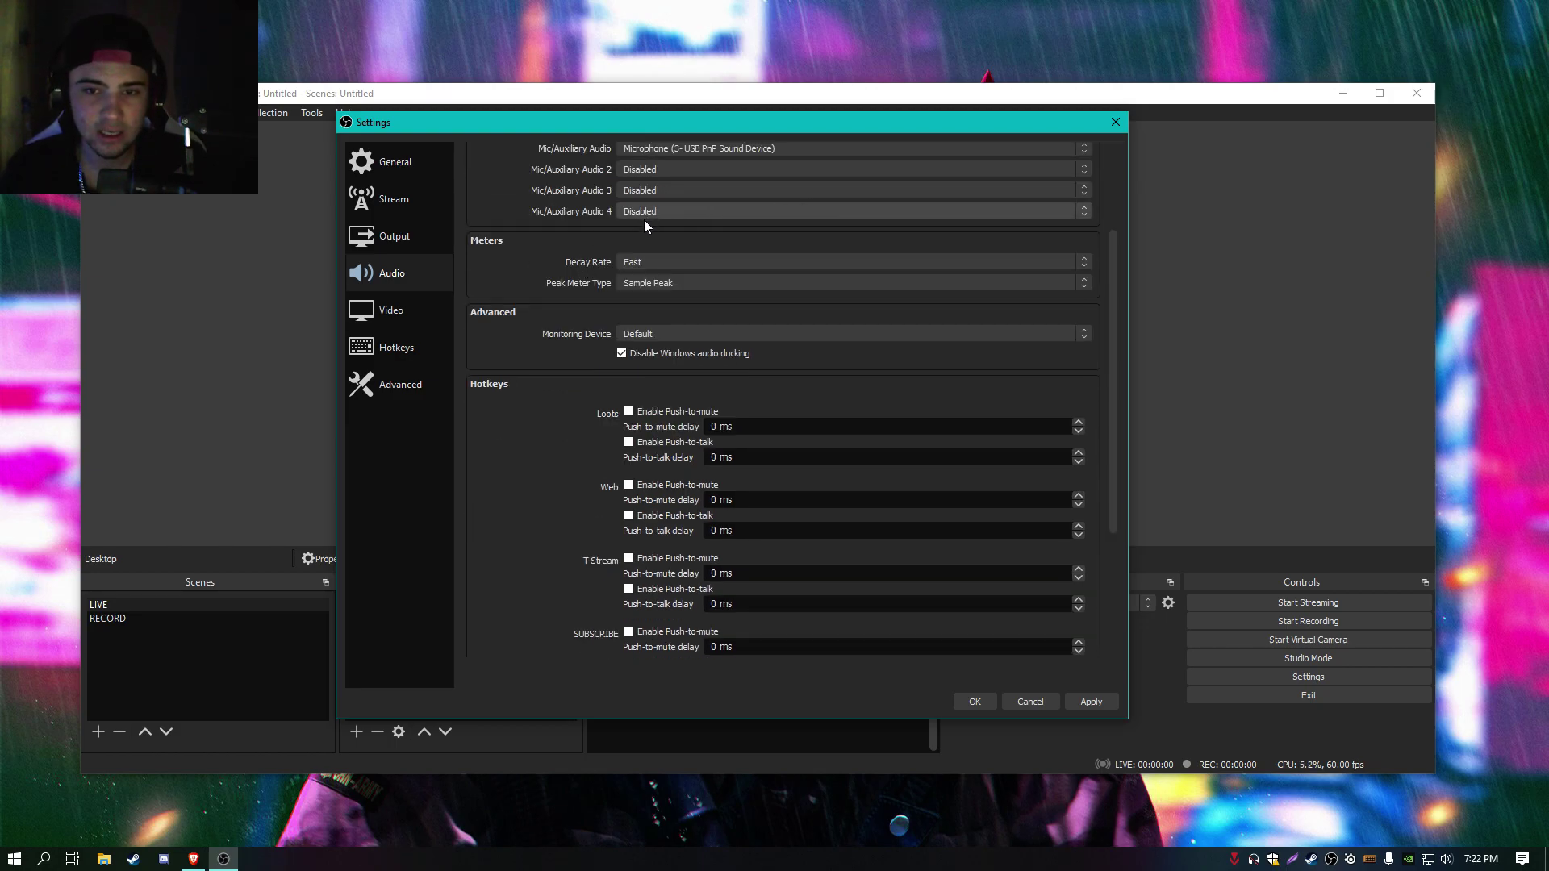
{"action": "scroll", "coordinate": [671, 266], "scroll_direction": "down", "scroll_amount": 4}
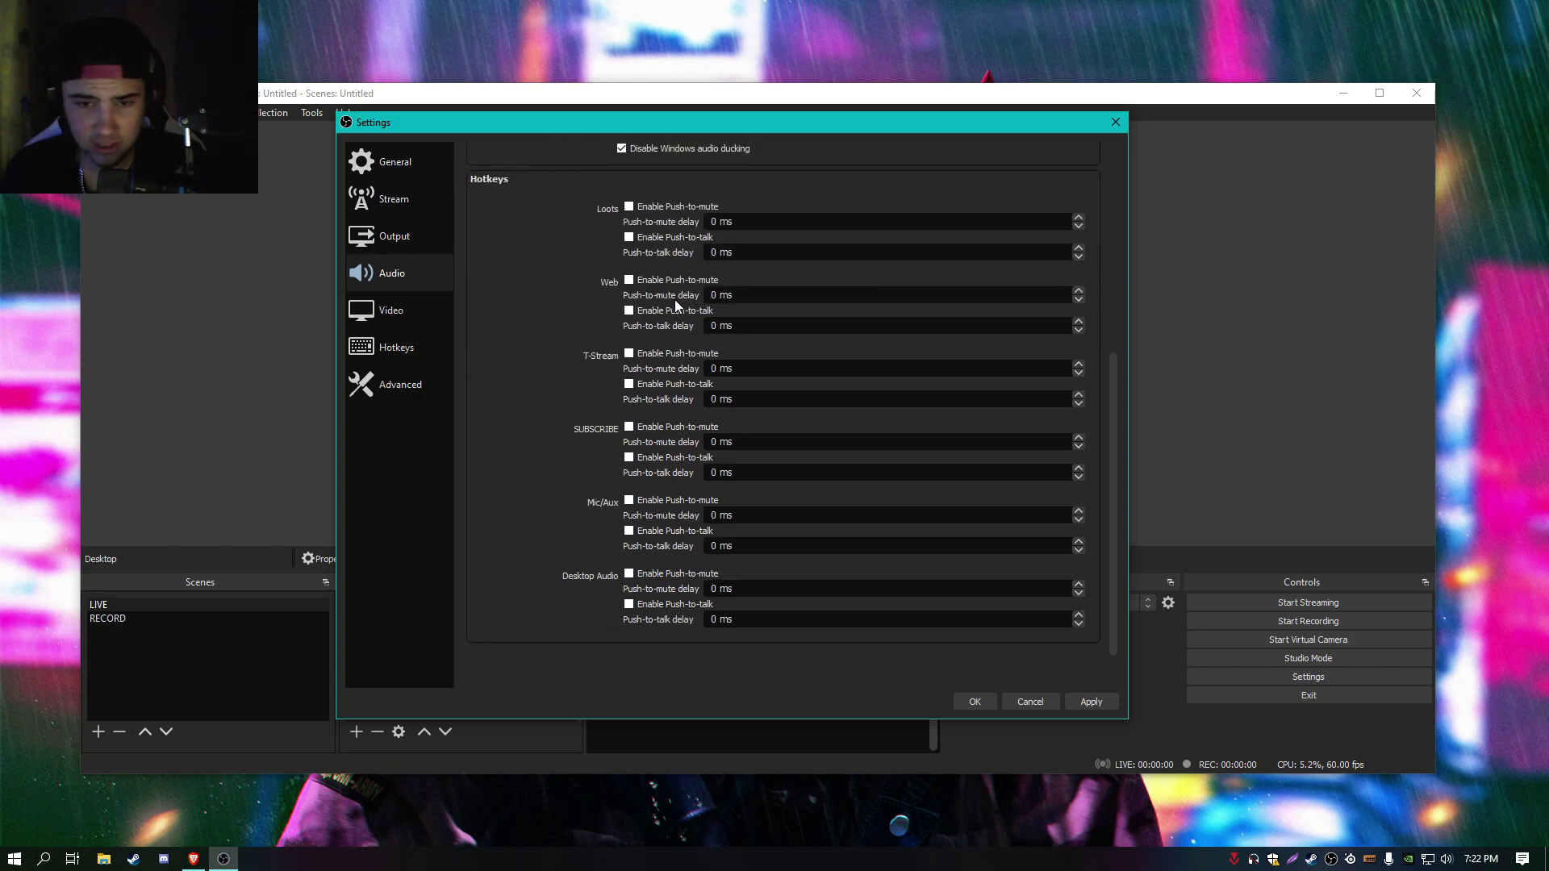
Step: Open the Video settings and examine the base canvas resolution and the choices for the output resolution
{"action": "scroll", "coordinate": [532, 268], "scroll_direction": "up", "scroll_amount": 4}
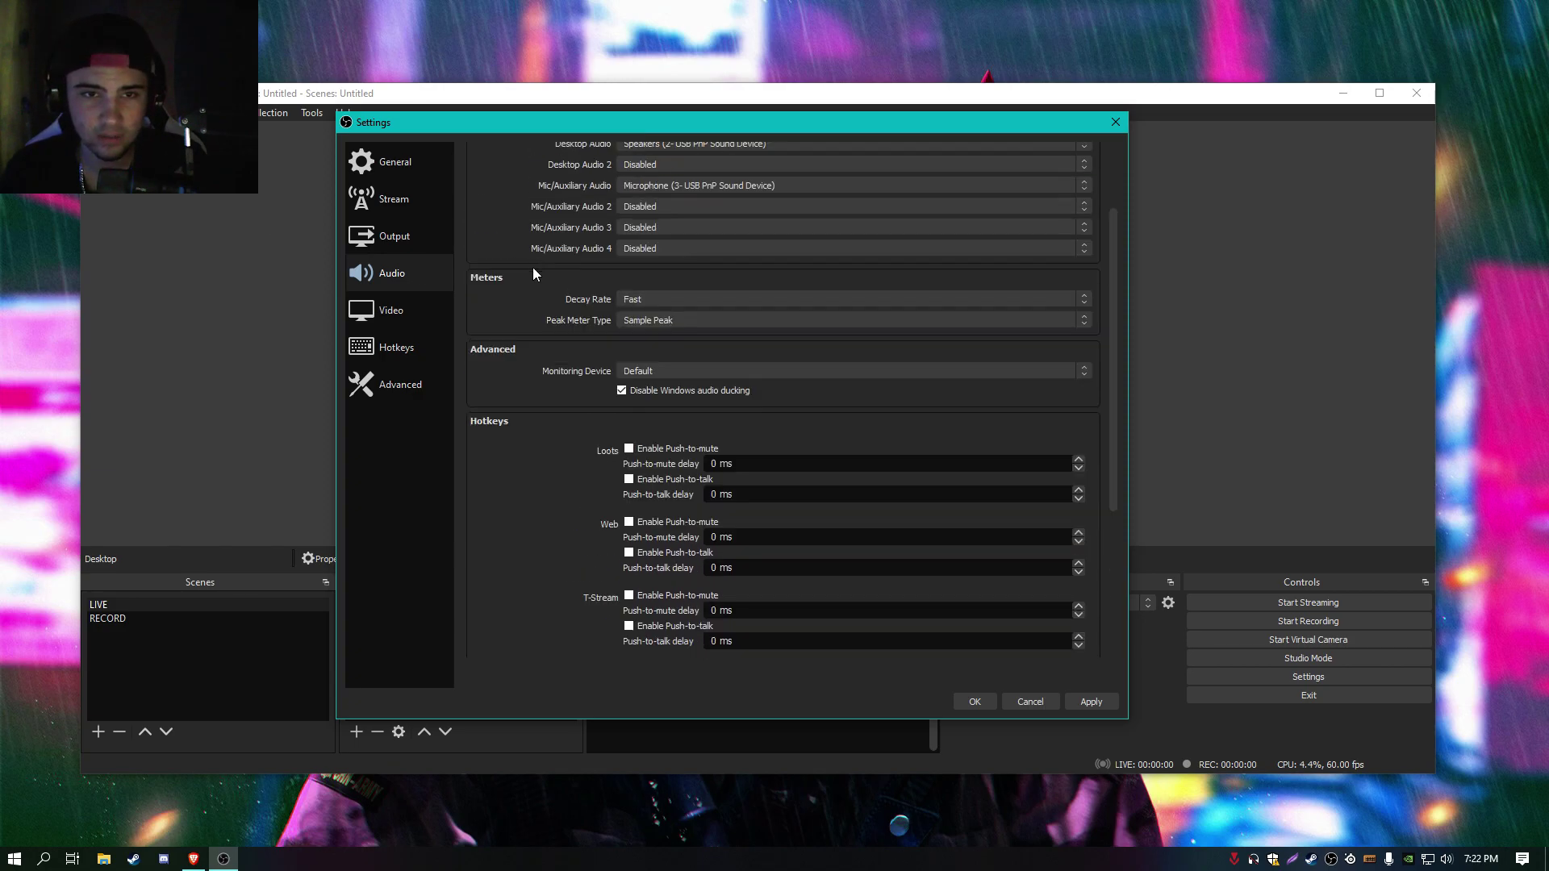
{"action": "left_click", "coordinate": [395, 310]}
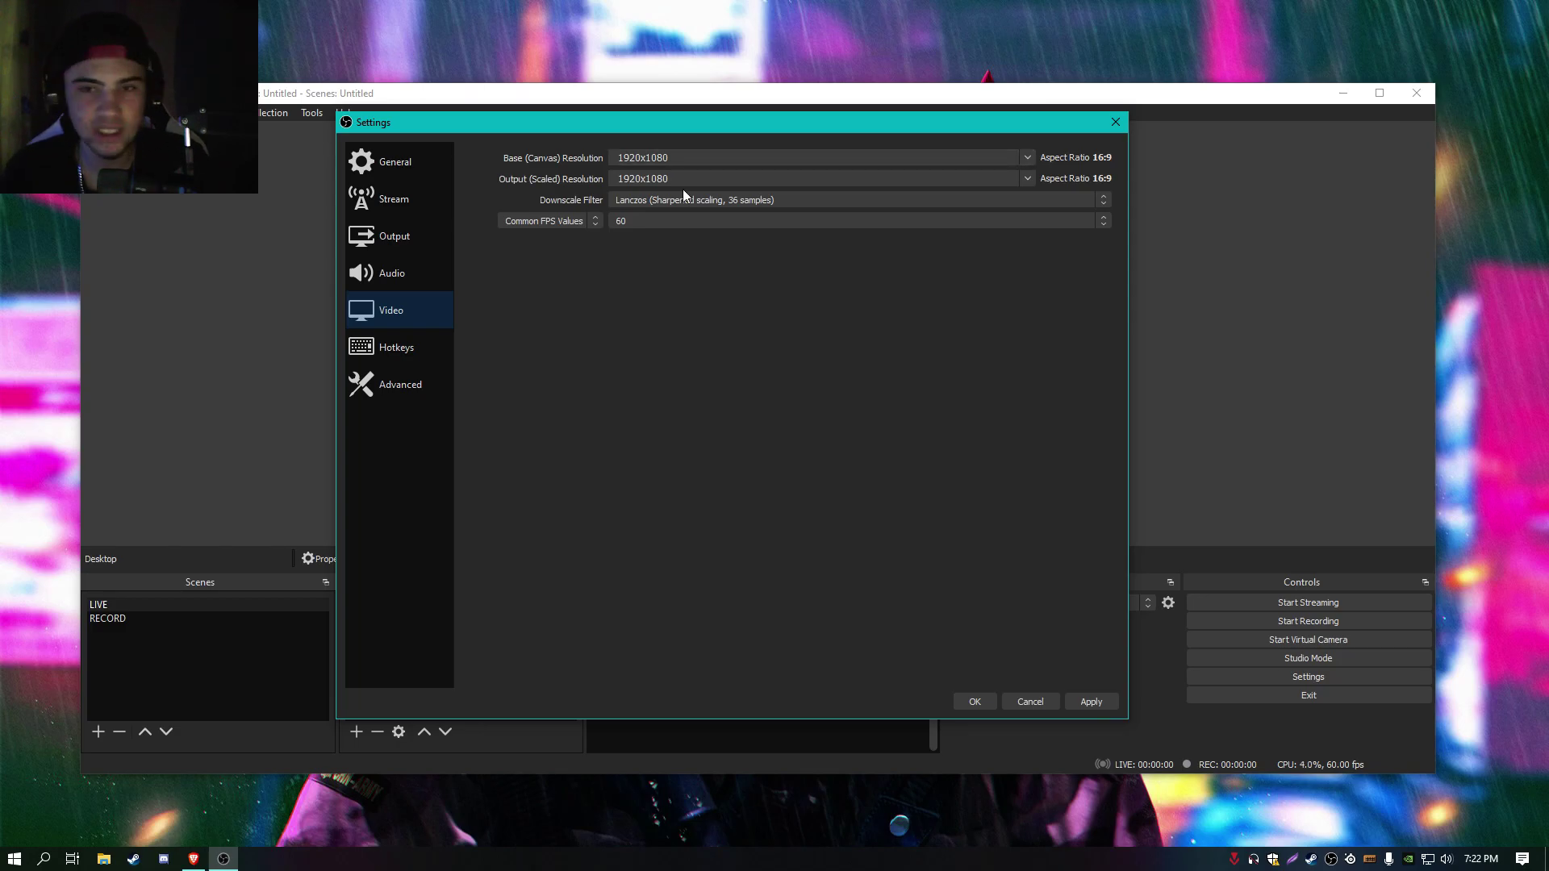
{"action": "double_click", "coordinate": [643, 158]}
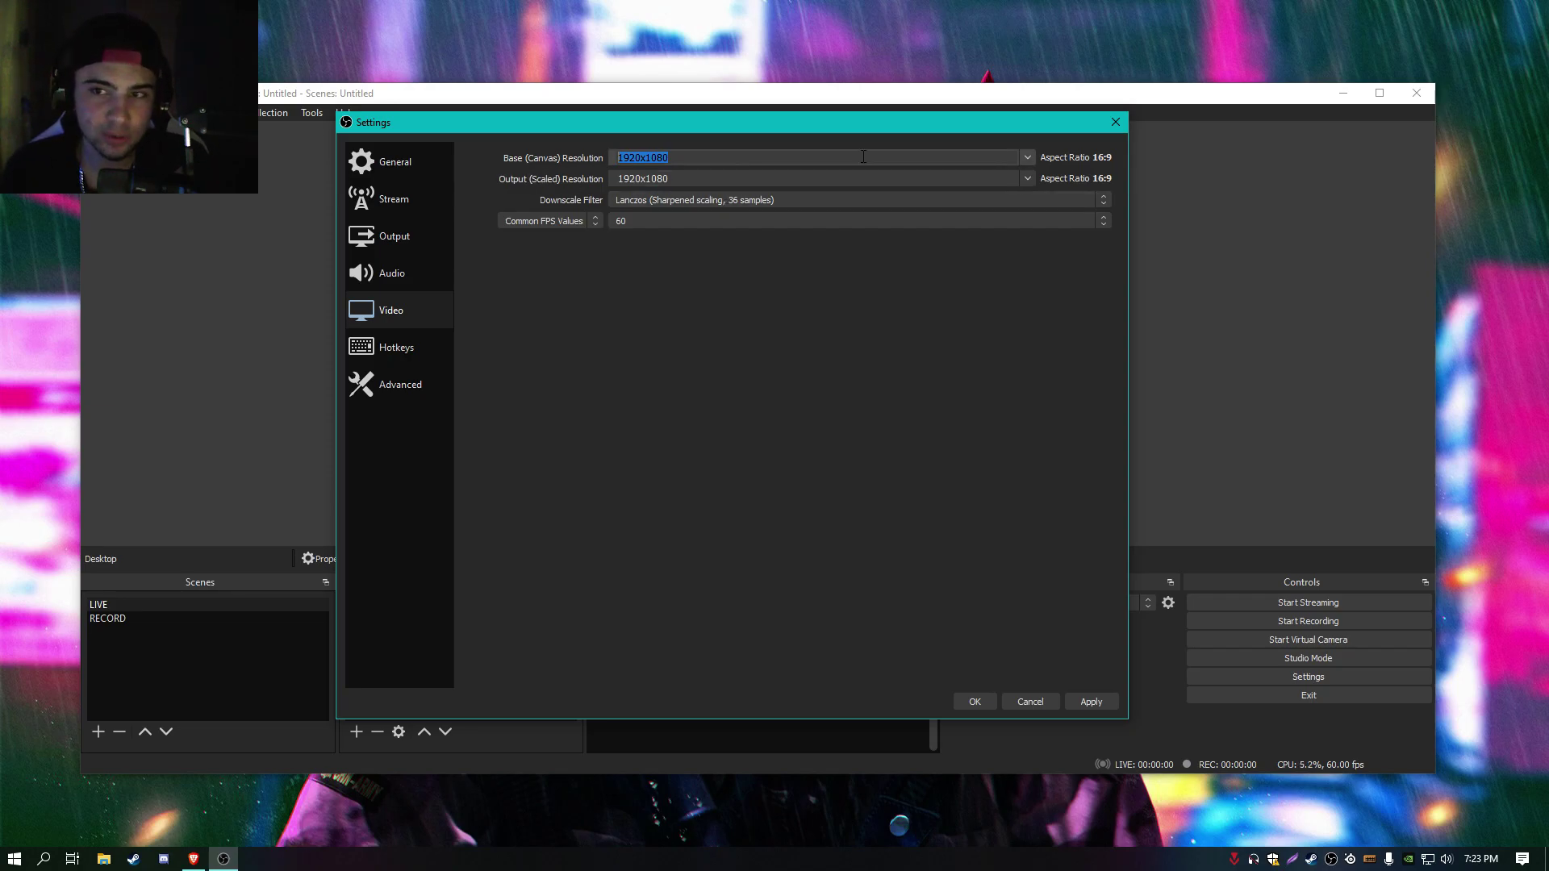
{"action": "left_click", "coordinate": [747, 178]}
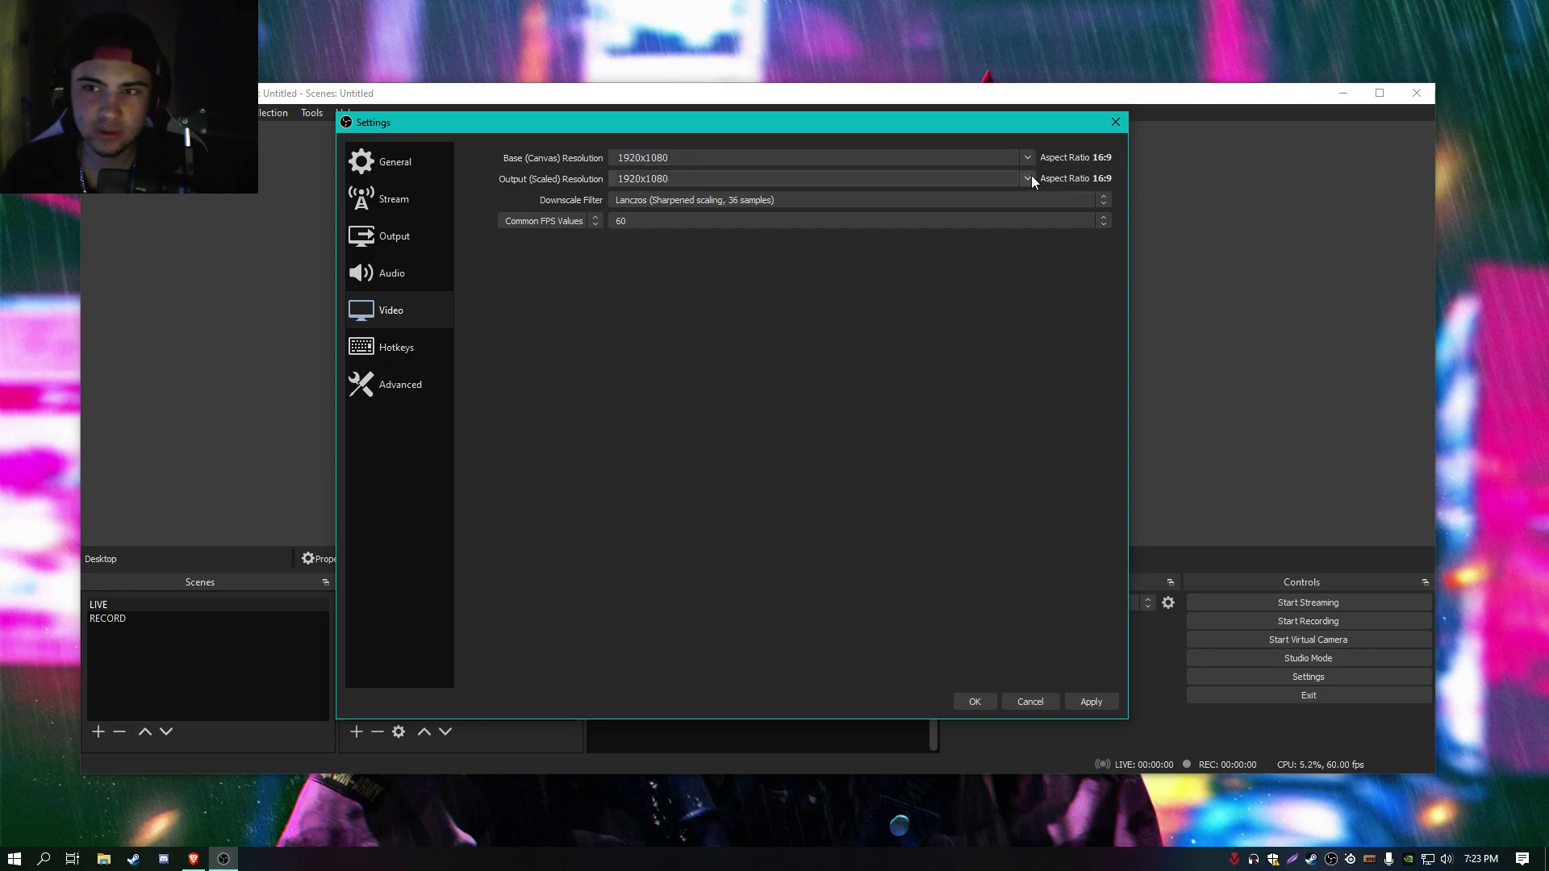
{"action": "left_click", "coordinate": [1030, 178]}
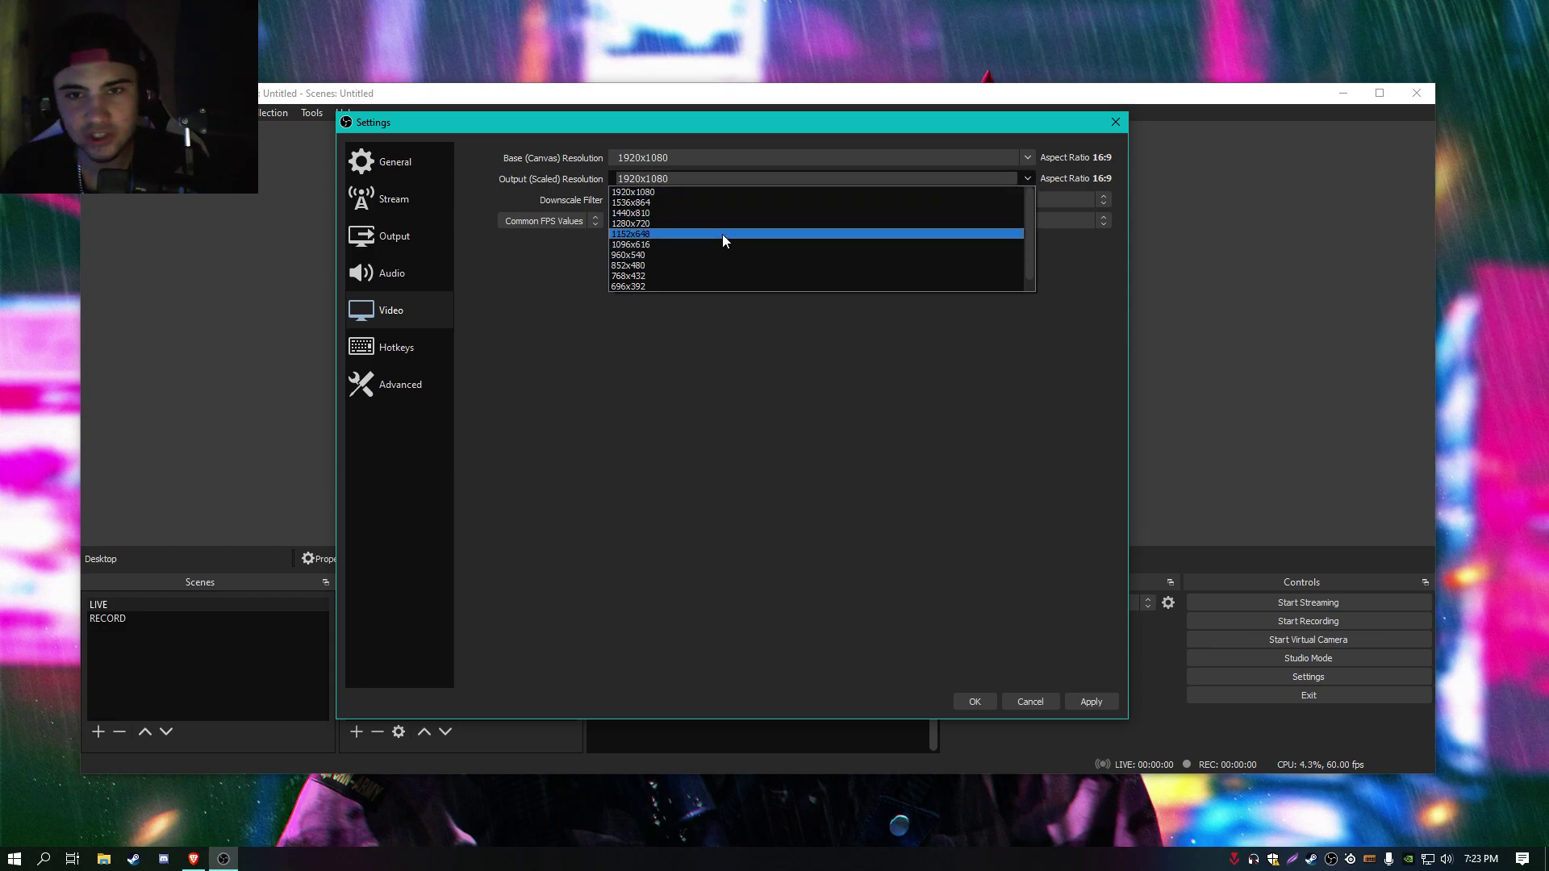
{"action": "left_click", "coordinate": [535, 148]}
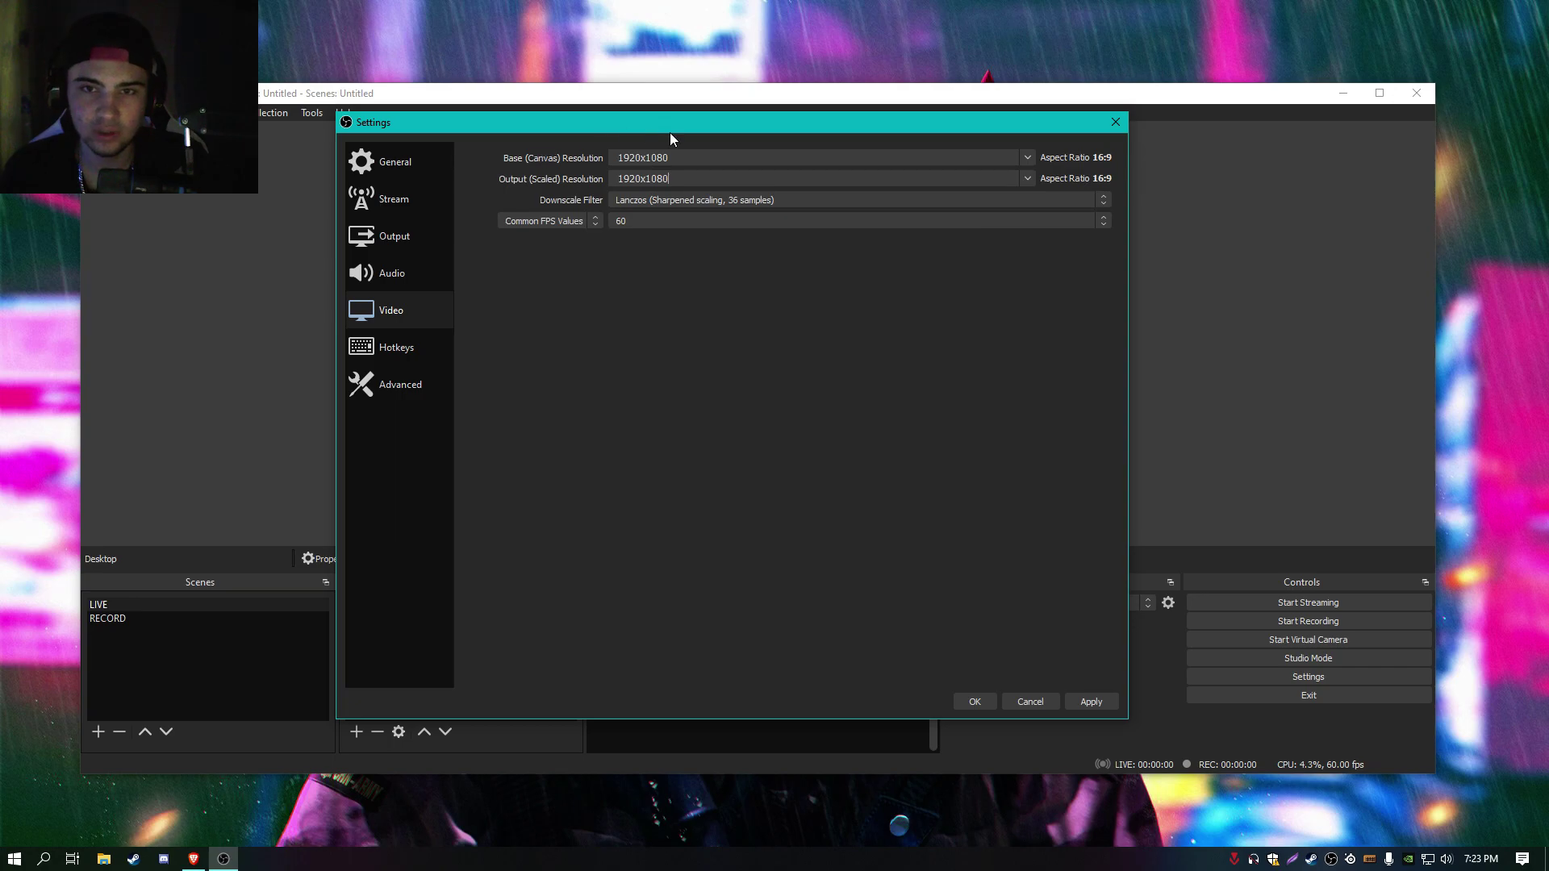
{"action": "left_click_drag", "start_coordinate": [689, 163], "coordinate": [613, 156]}
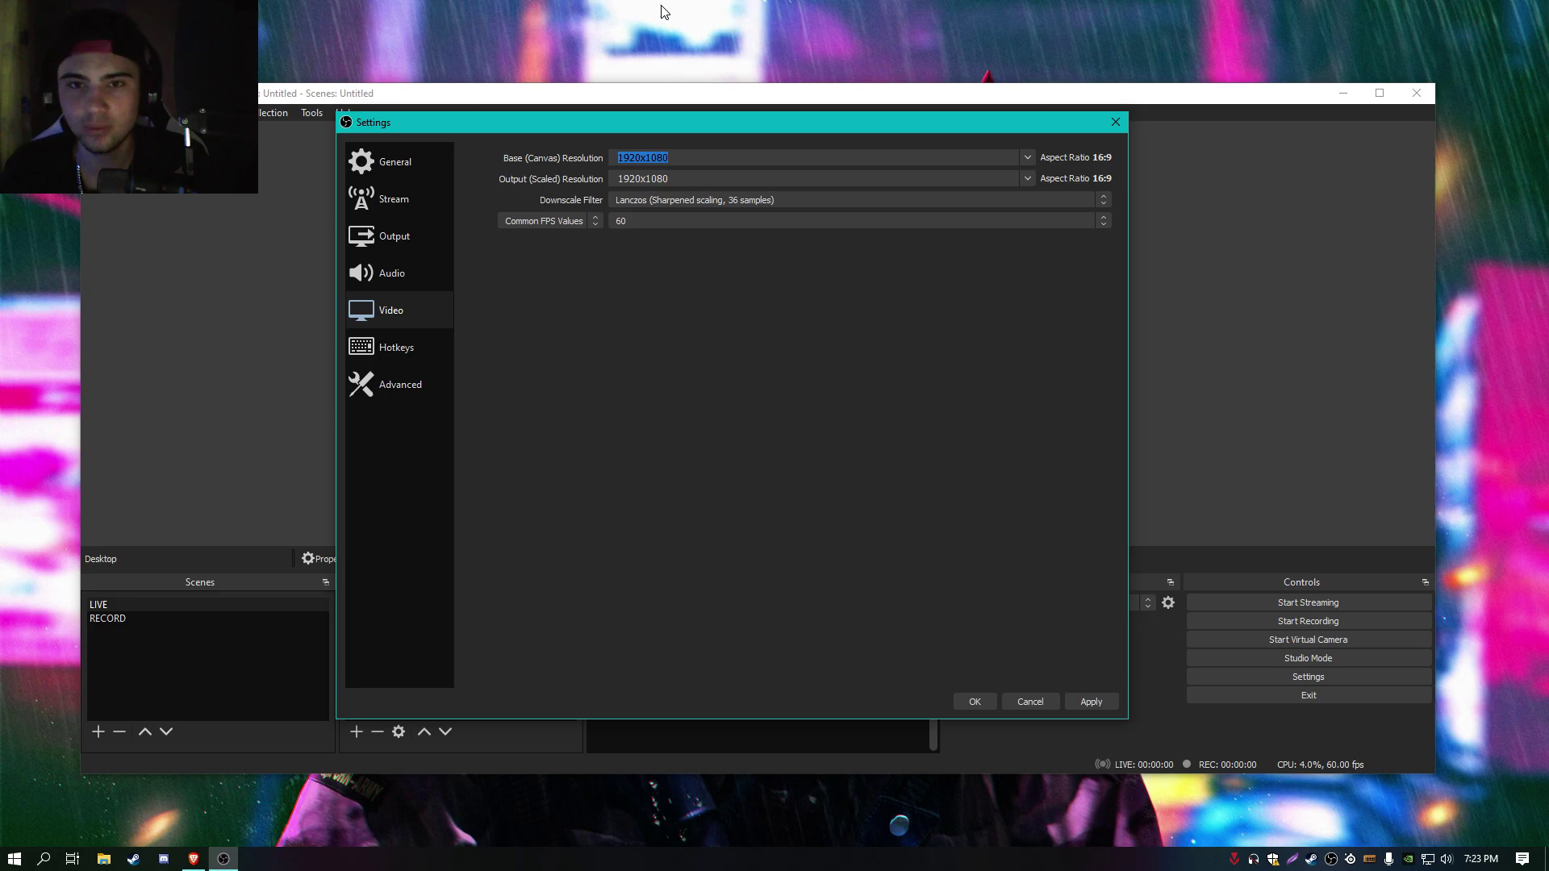
Step: Move the Settings window aside to view the preview canvas and bring it back, dismissing the storage notification
{"action": "left_click_drag", "start_coordinate": [762, 122], "coordinate": [508, 676]}
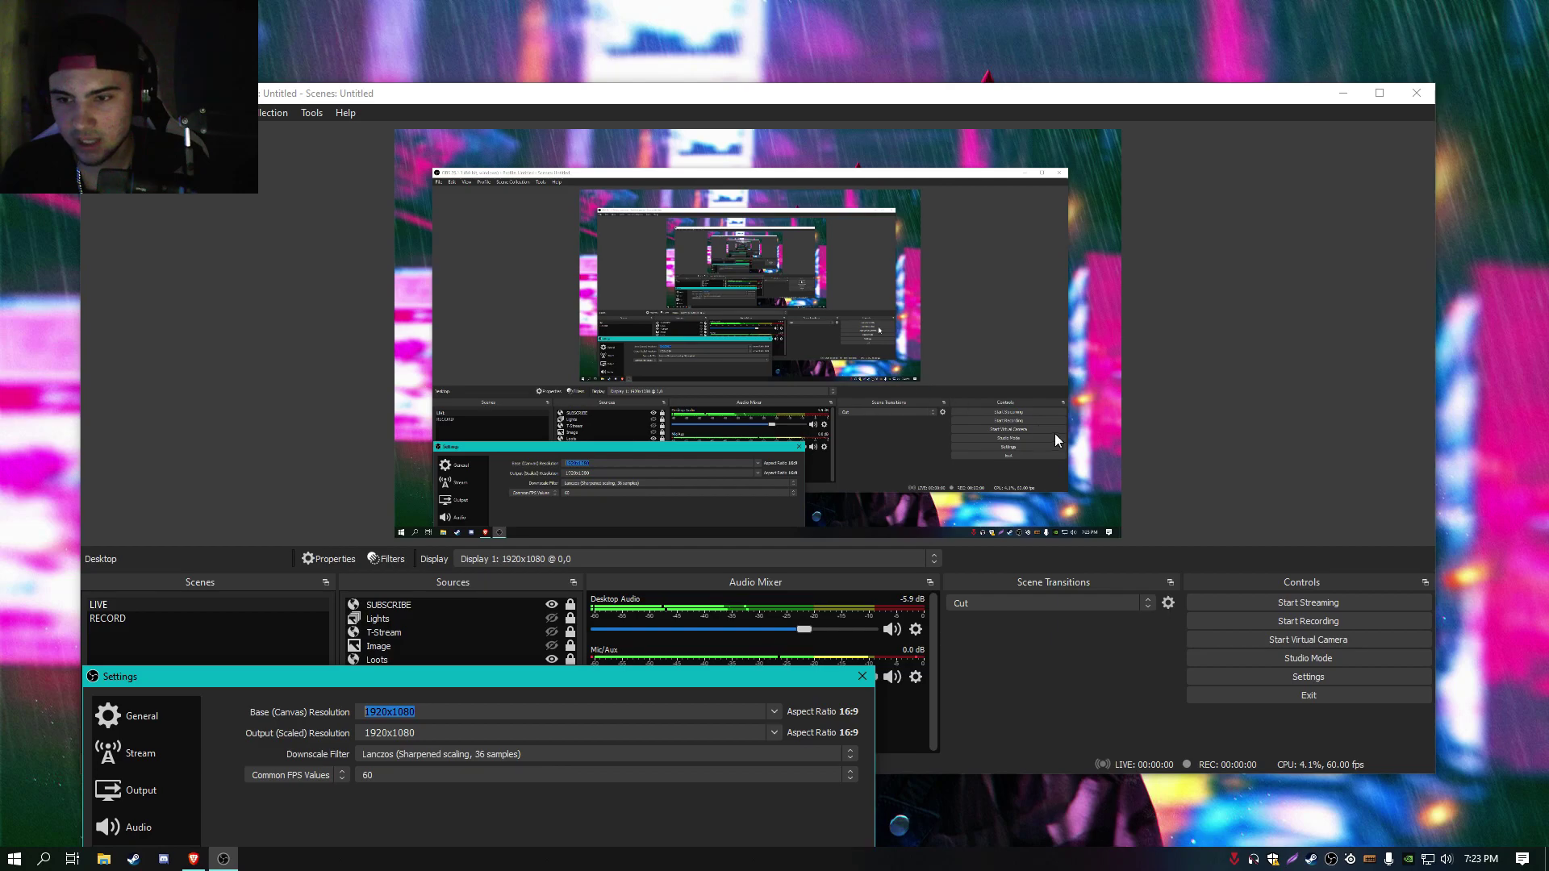
{"action": "left_click_drag", "start_coordinate": [550, 676], "coordinate": [826, 139]}
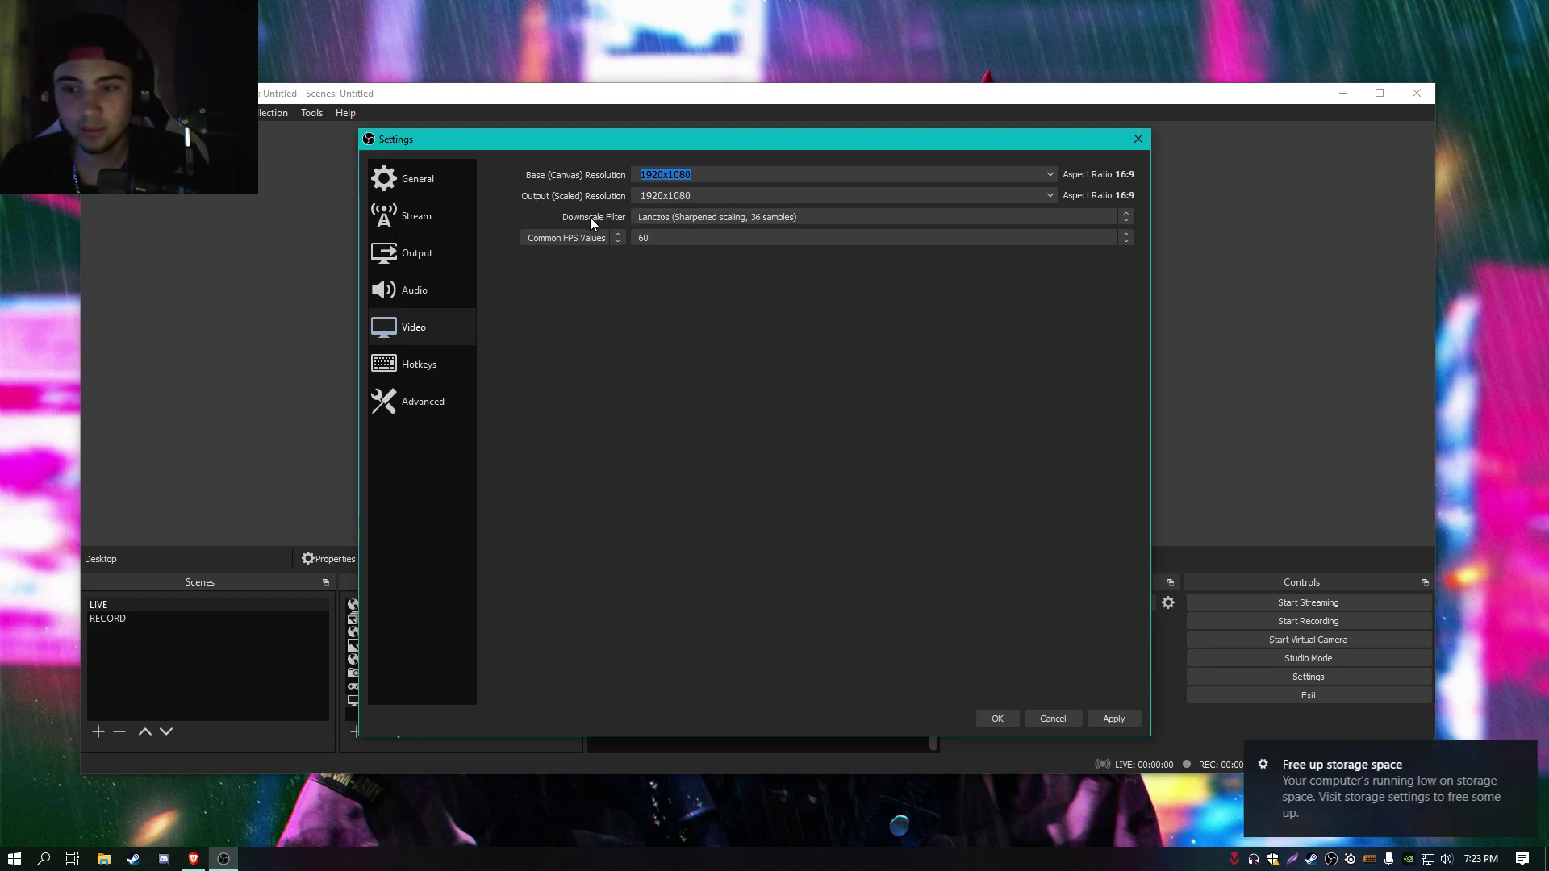
{"action": "left_click", "coordinate": [1522, 755]}
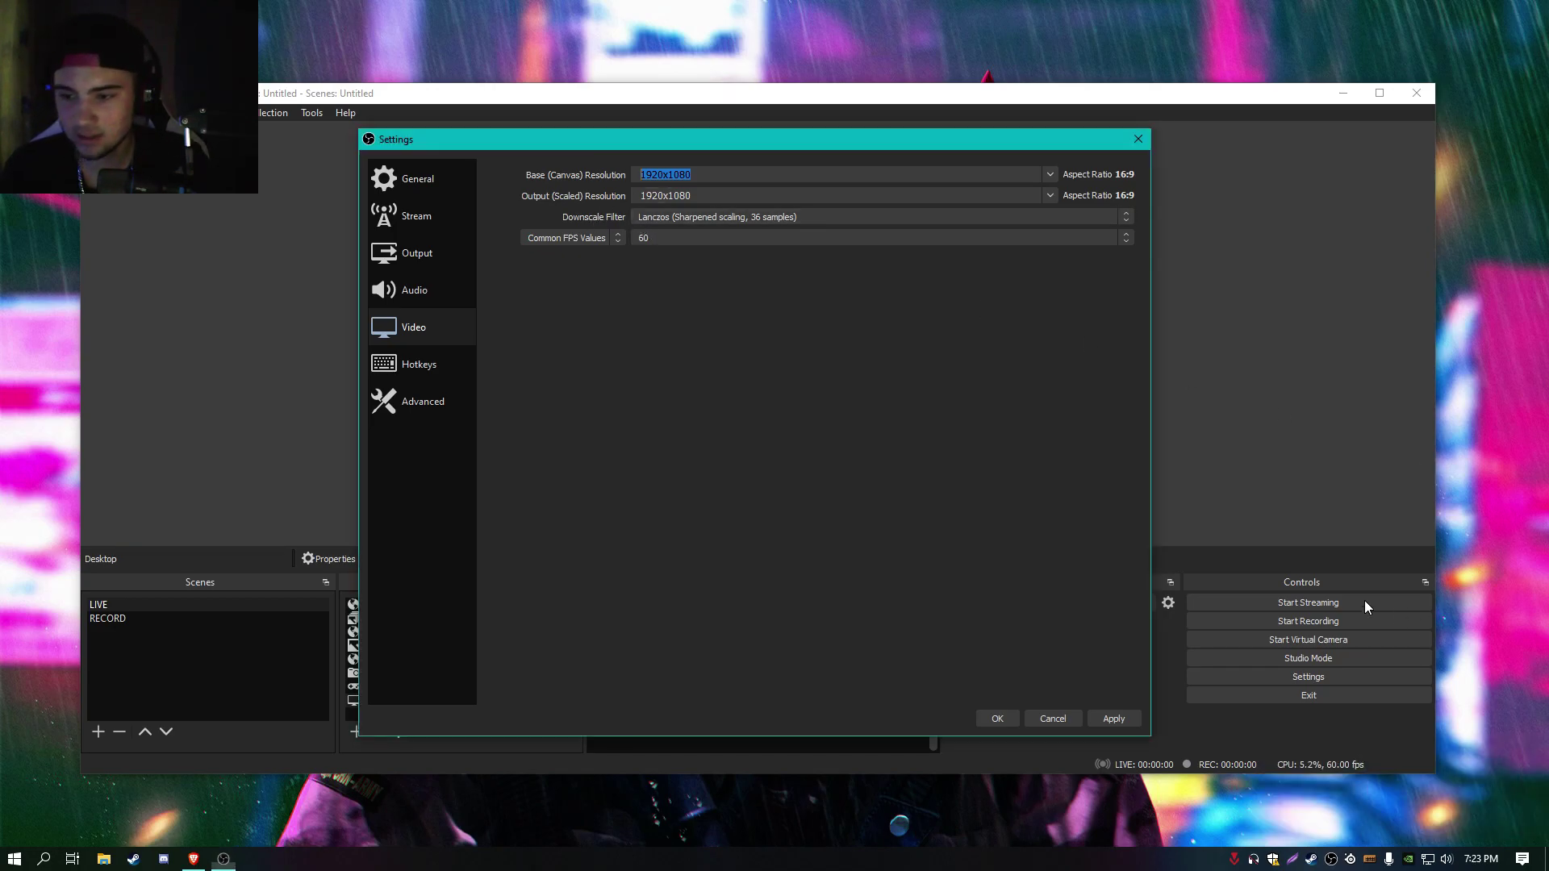
Step: Choose the Lanczos (Sharpened scaling, 36 samples) downscale filter and a common FPS value of 60
{"action": "left_click", "coordinate": [659, 216]}
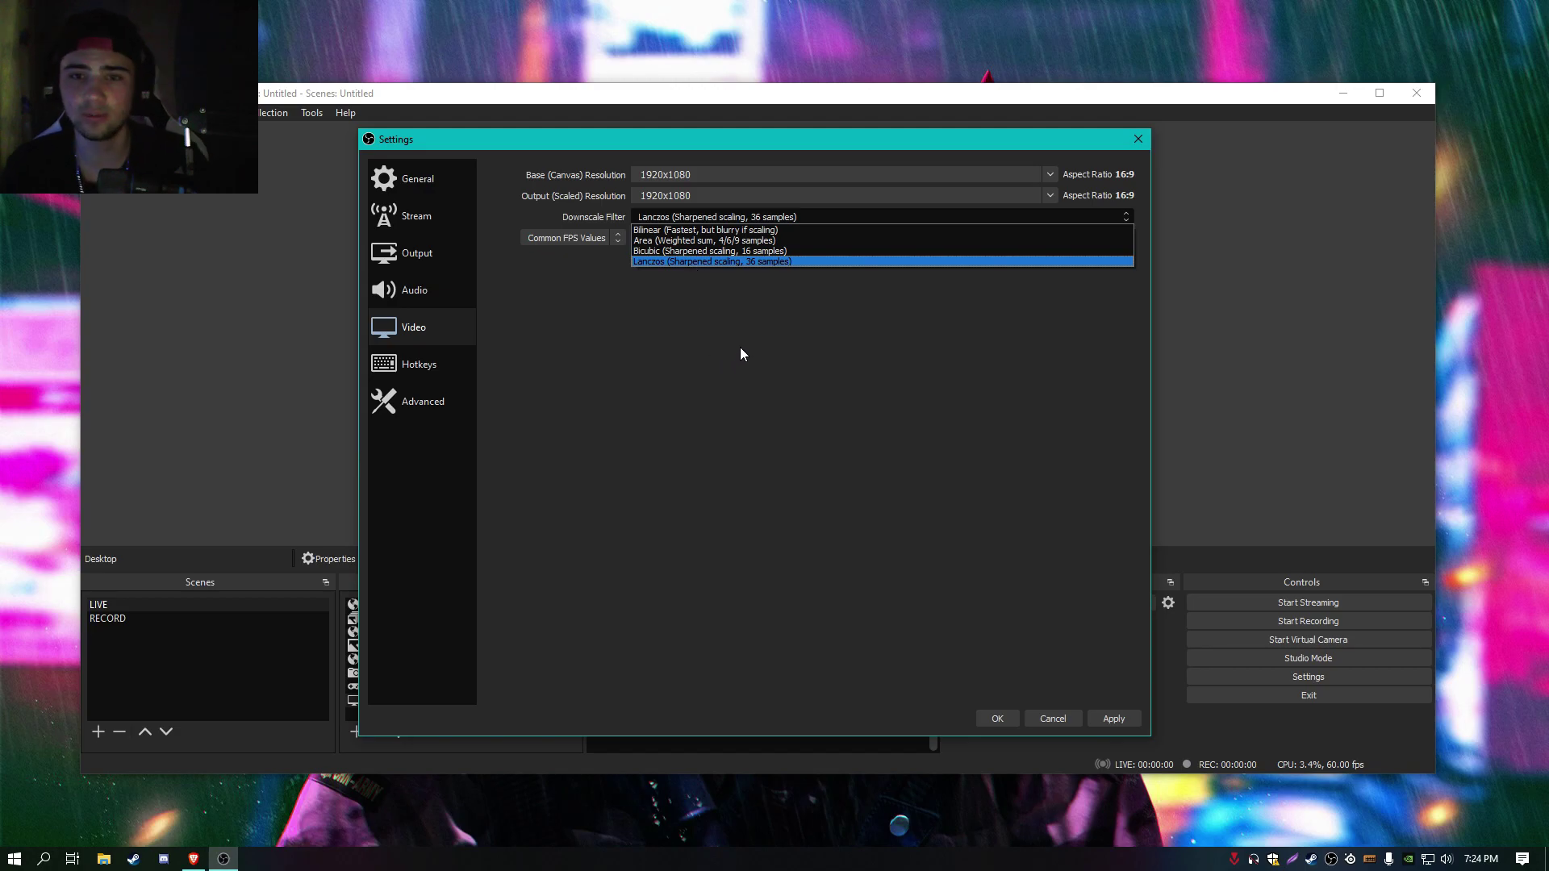
{"action": "left_click", "coordinate": [650, 261]}
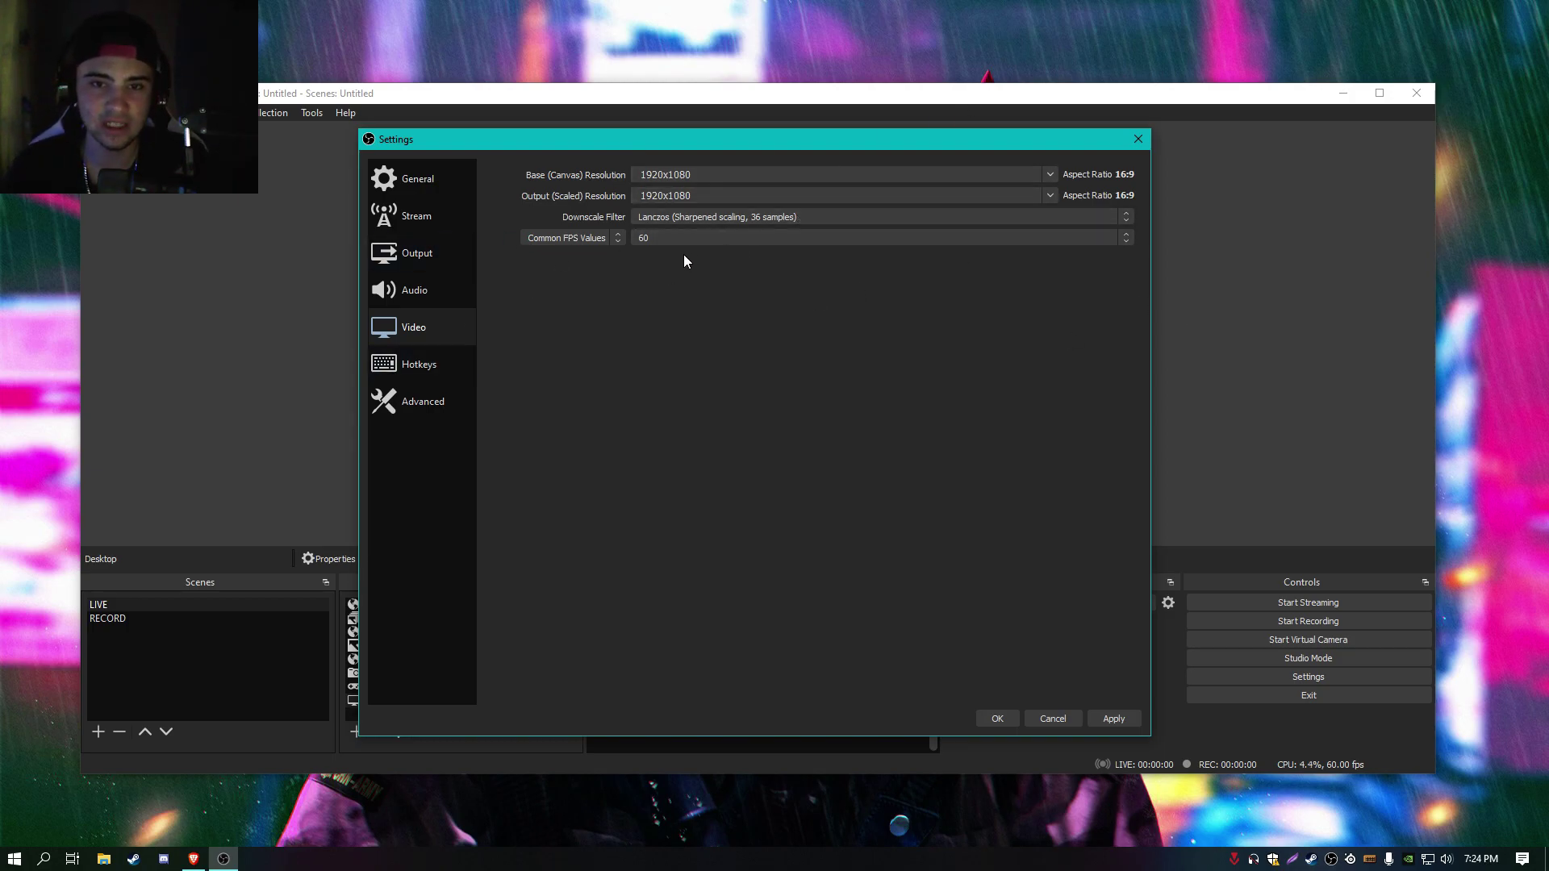
{"action": "left_click", "coordinate": [648, 238]}
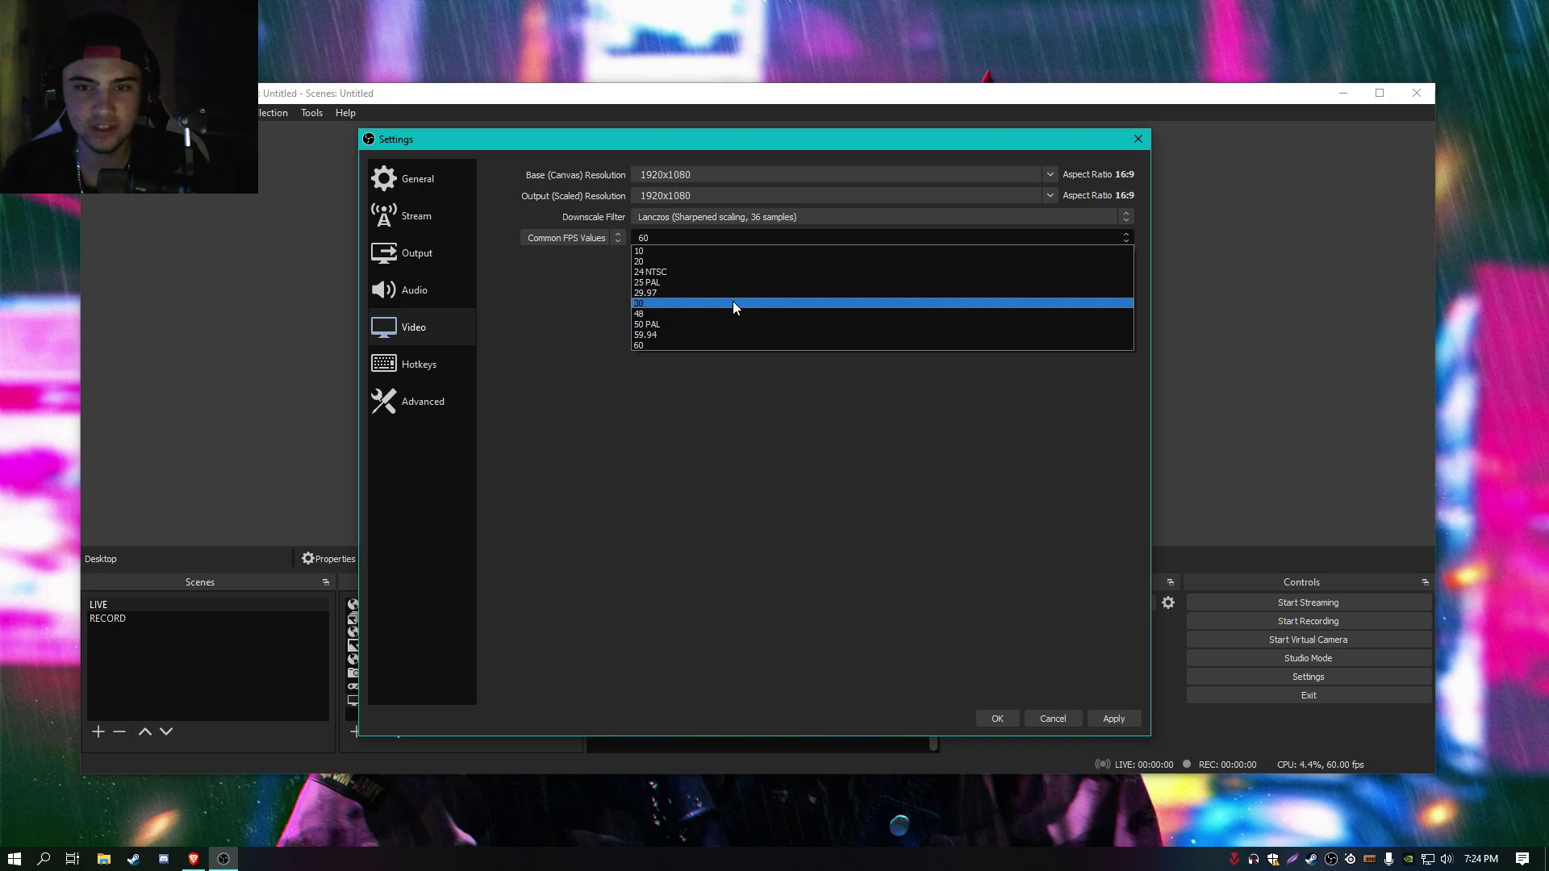
{"action": "left_click", "coordinate": [671, 344]}
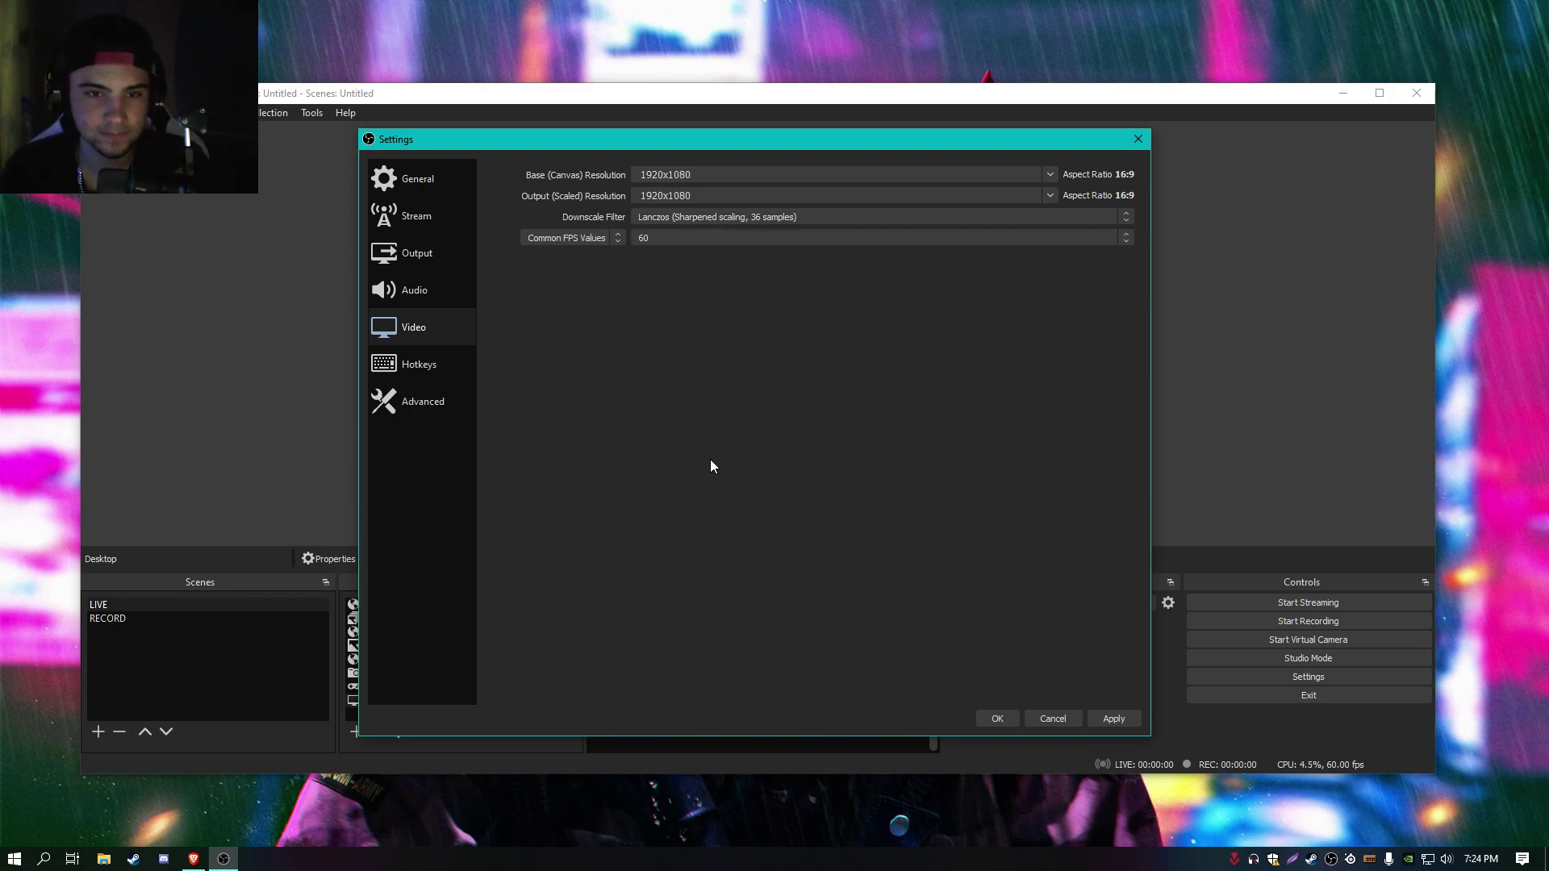
Step: Open the Hotkeys settings and examine the streaming, recording, scene, source and Mic/Aux mute hotkeys
{"action": "left_click", "coordinate": [430, 378]}
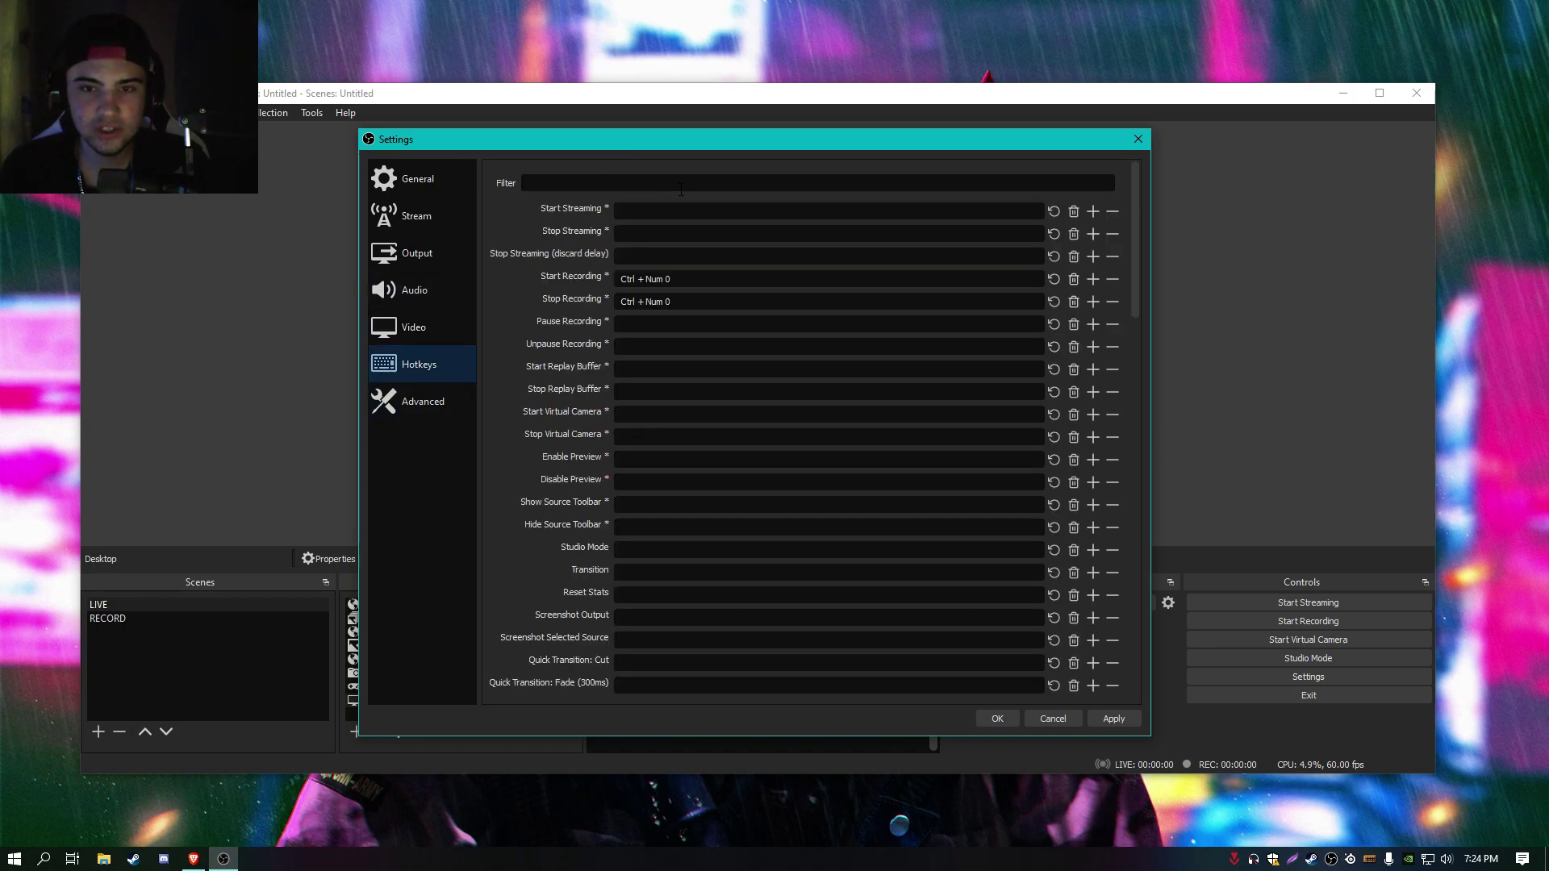
{"action": "scroll", "coordinate": [808, 375], "scroll_direction": "down", "scroll_amount": 3}
{"action": "scroll", "coordinate": [808, 375], "scroll_direction": "up", "scroll_amount": 3}
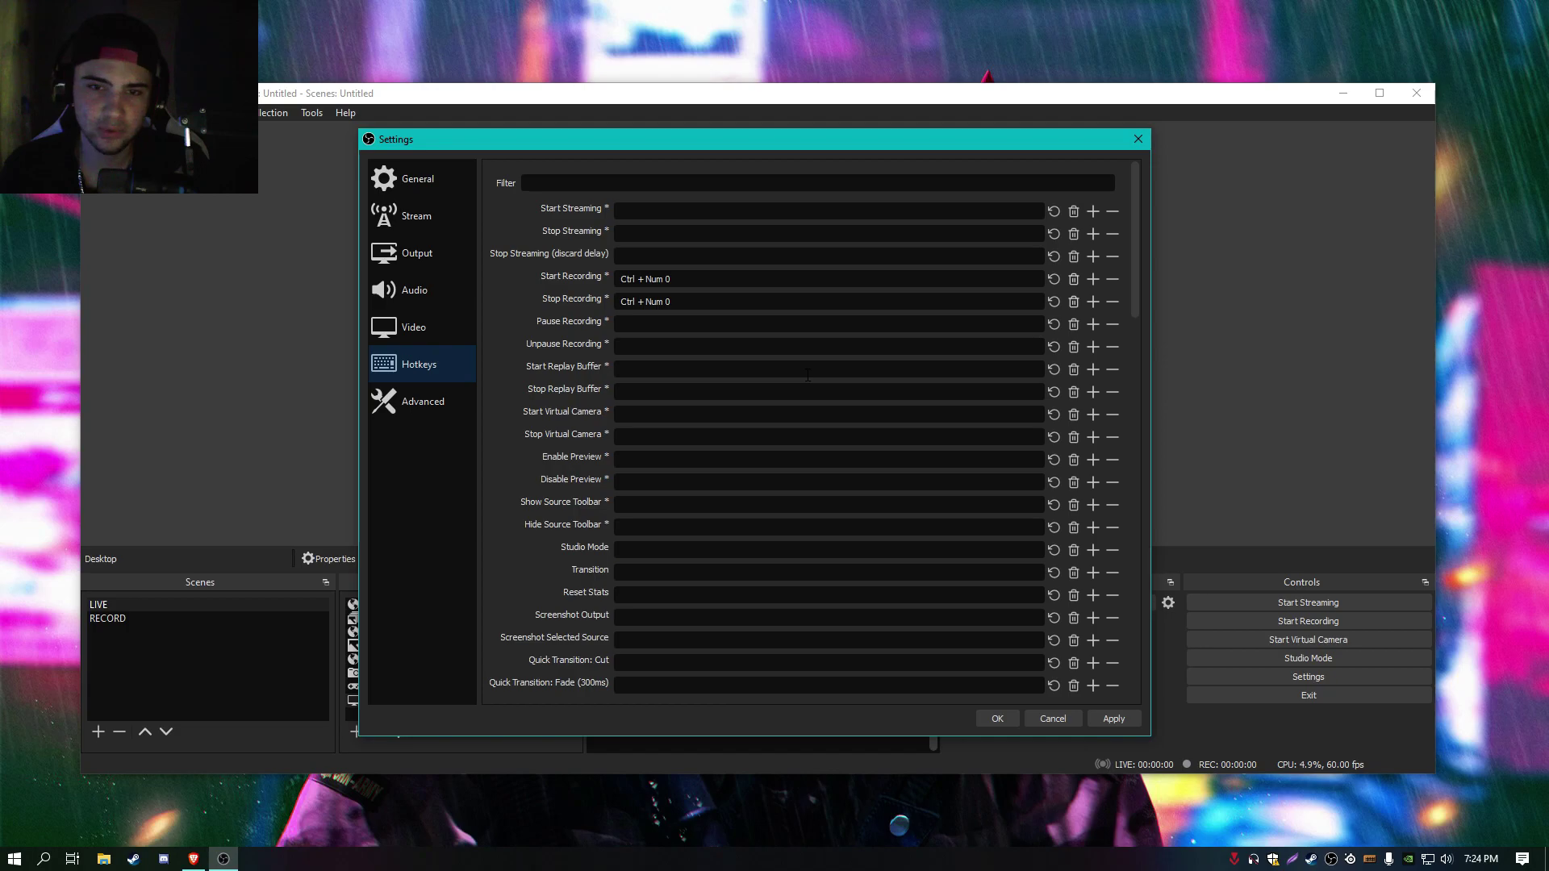
{"action": "mouse_move", "coordinate": [583, 218]}
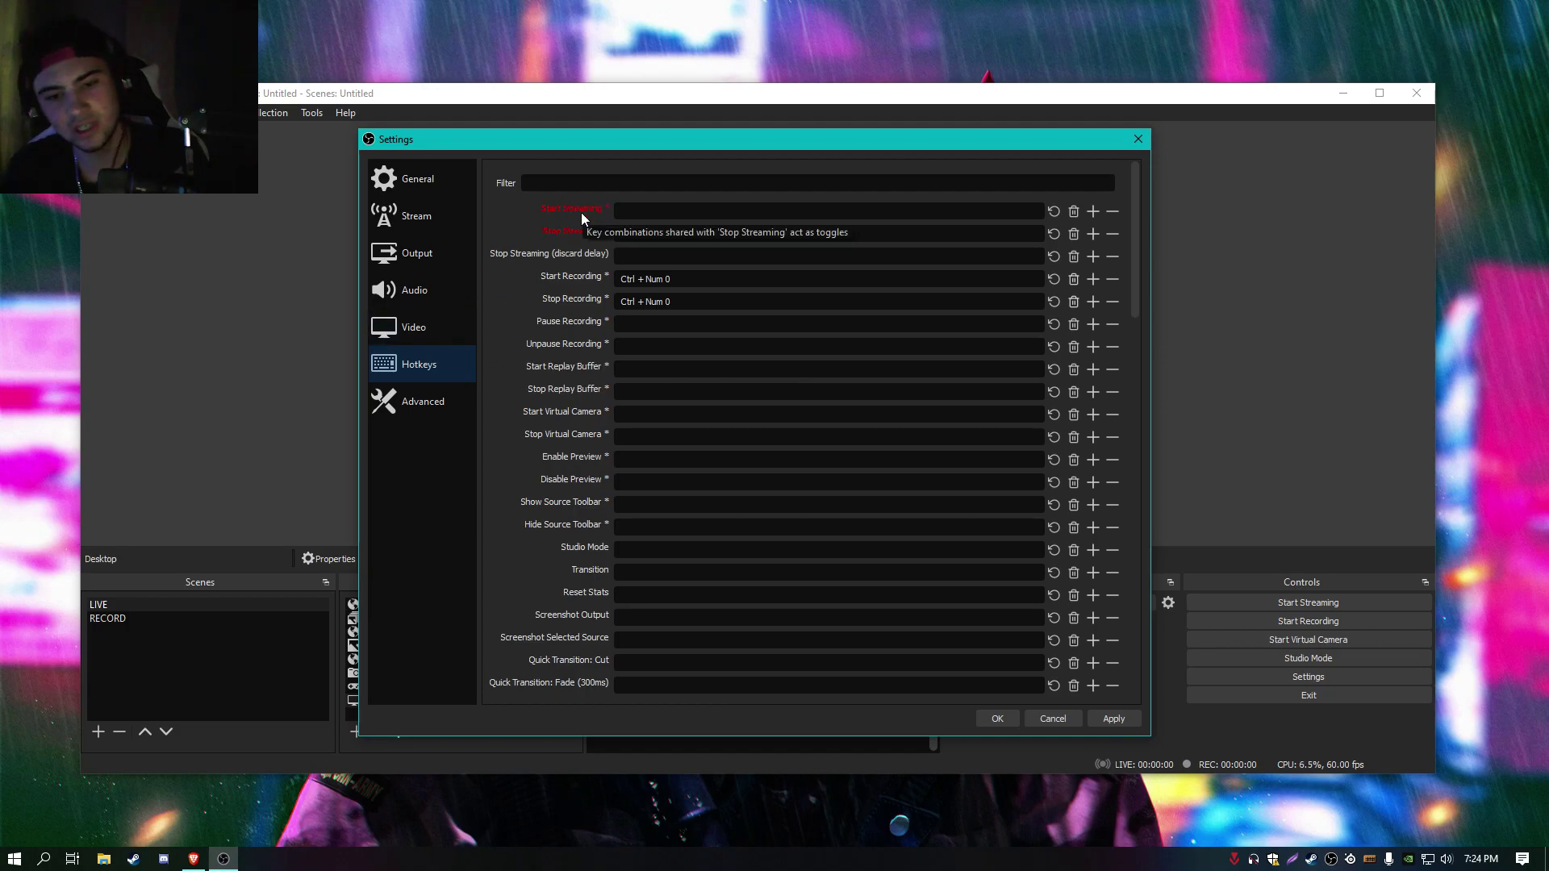
{"action": "scroll", "coordinate": [589, 243], "scroll_direction": "down", "scroll_amount": 10}
{"action": "scroll", "coordinate": [842, 269], "scroll_direction": "up", "scroll_amount": 3}
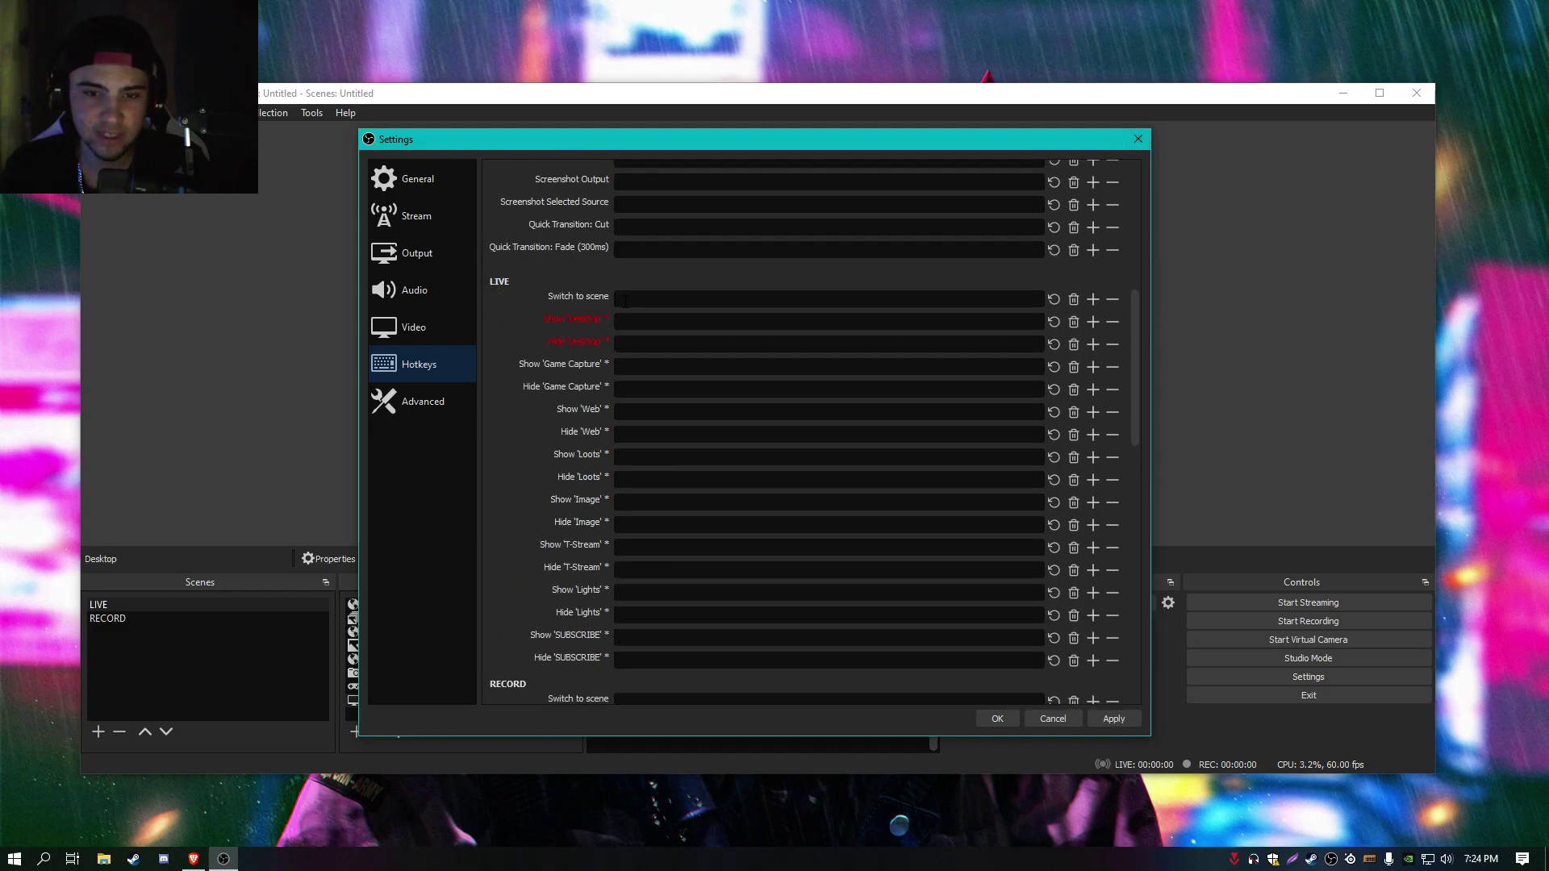
{"action": "scroll", "coordinate": [661, 579], "scroll_direction": "down", "scroll_amount": 6}
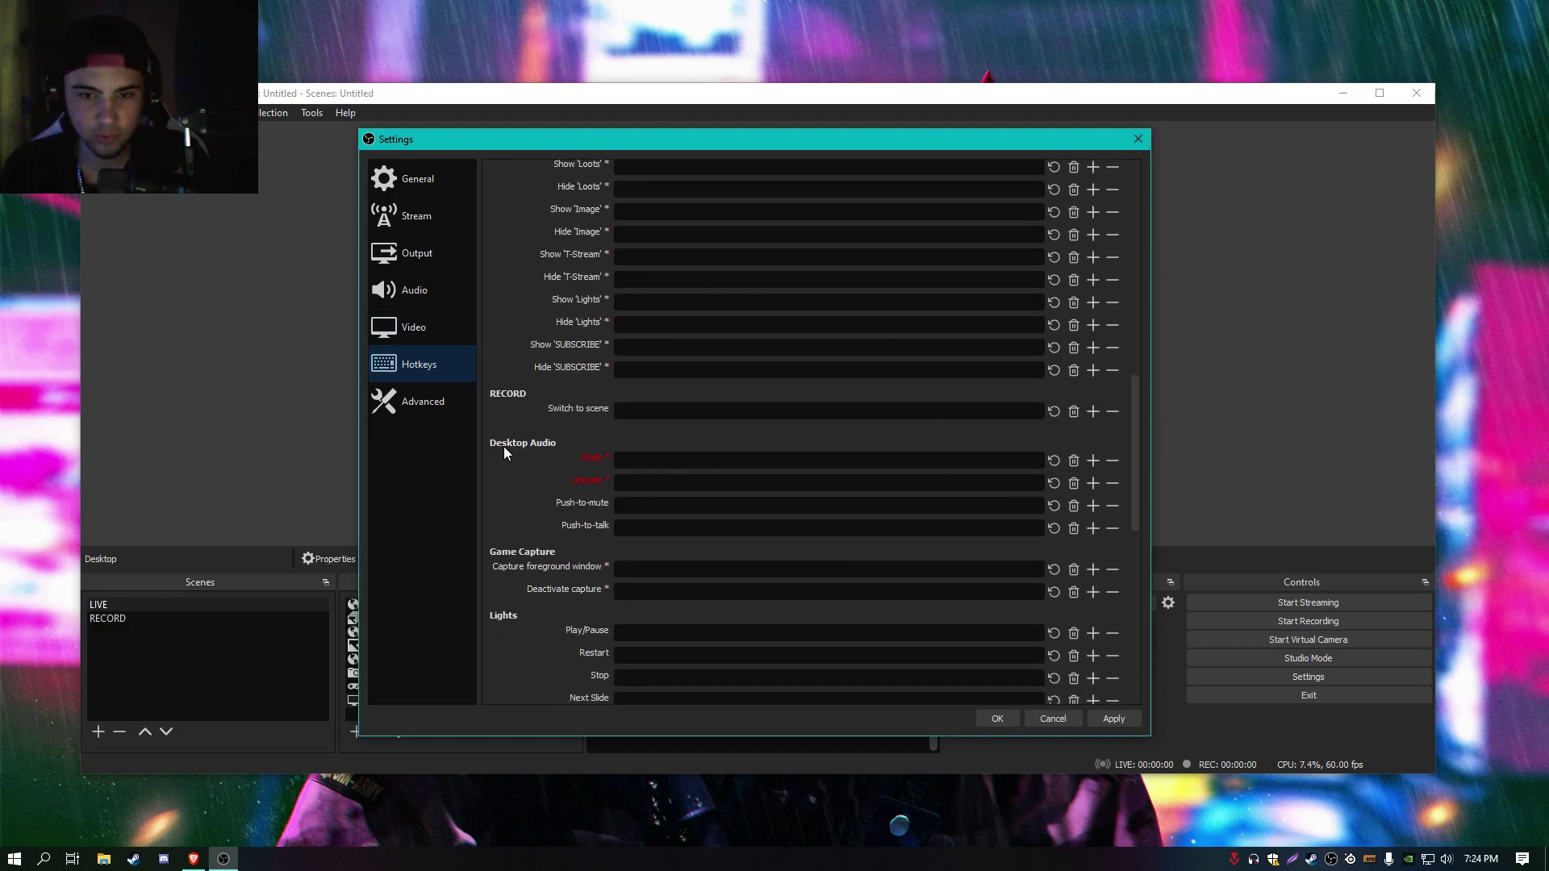
{"action": "scroll", "coordinate": [547, 449], "scroll_direction": "down", "scroll_amount": 7}
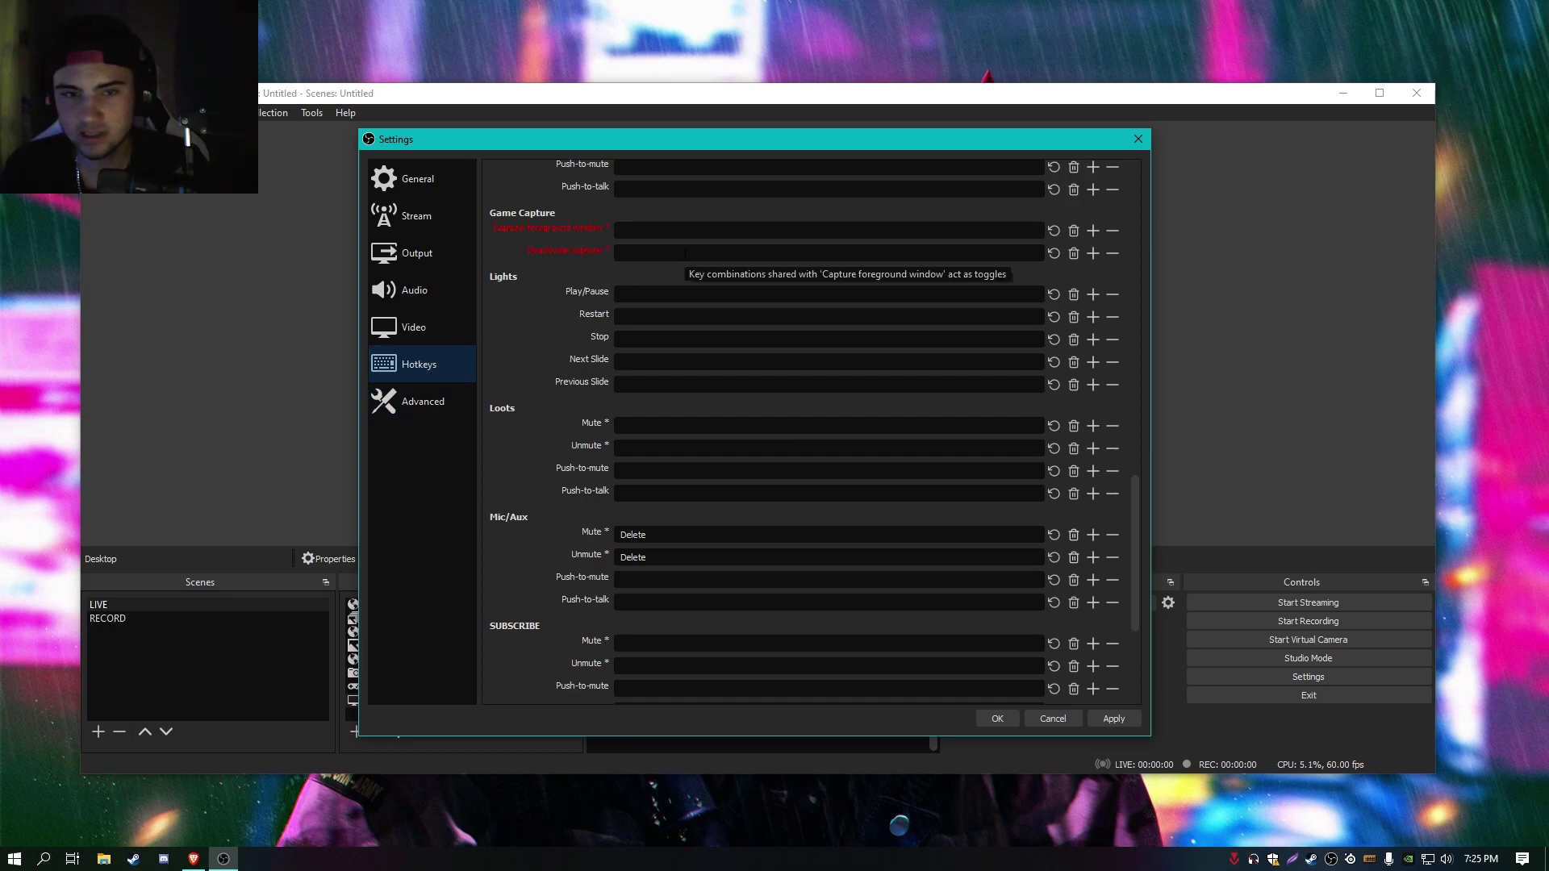
{"action": "scroll", "coordinate": [837, 390], "scroll_direction": "down", "scroll_amount": 3}
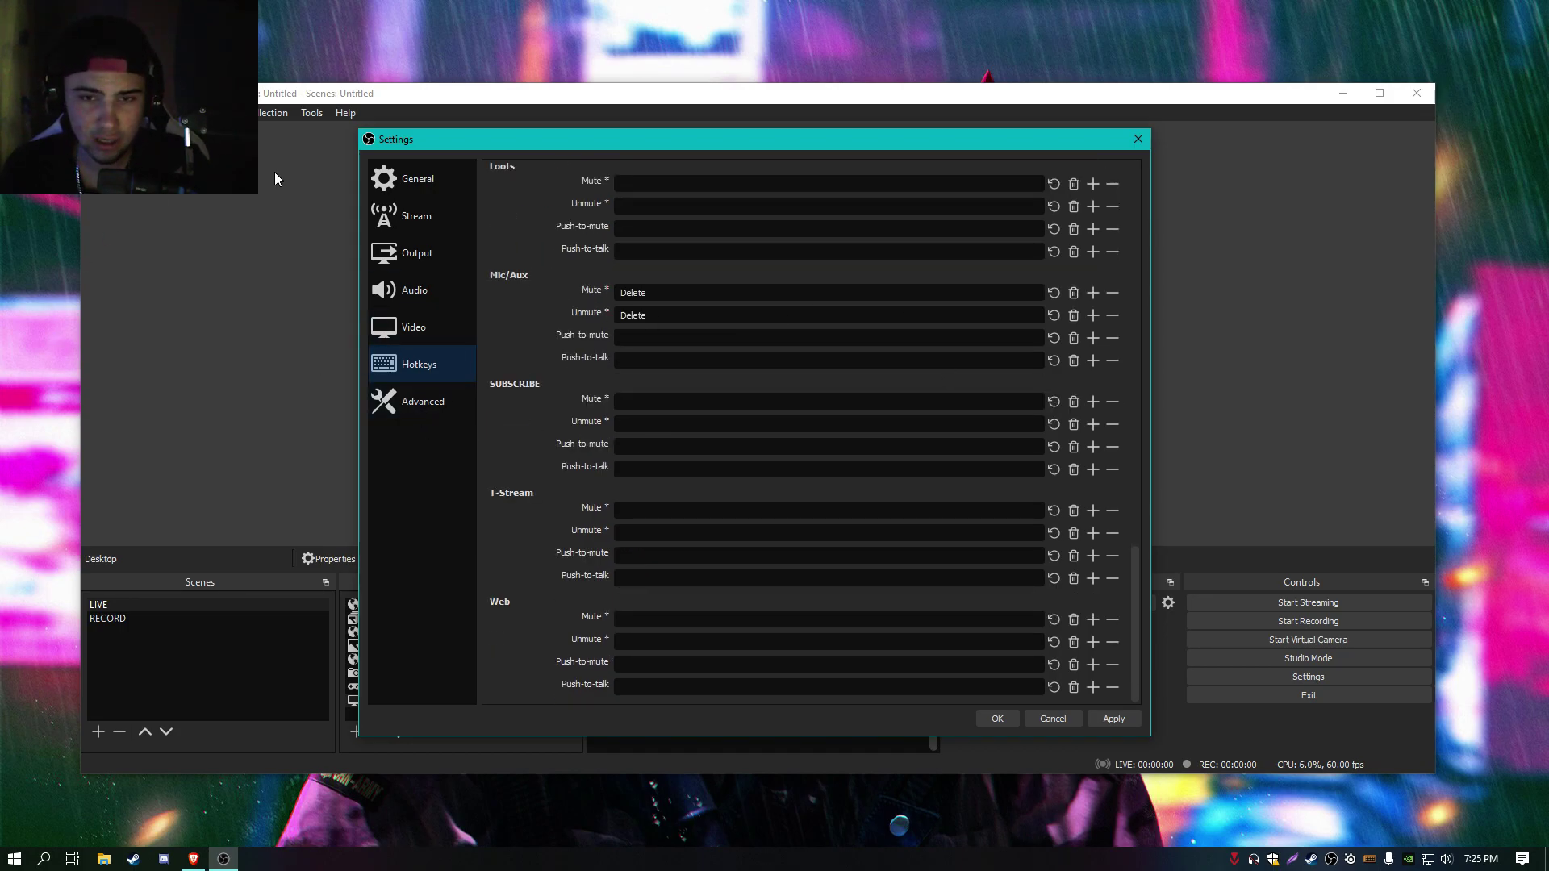
{"action": "scroll", "coordinate": [756, 323], "scroll_direction": "up", "scroll_amount": 8}
{"action": "scroll", "coordinate": [724, 379], "scroll_direction": "up", "scroll_amount": 3}
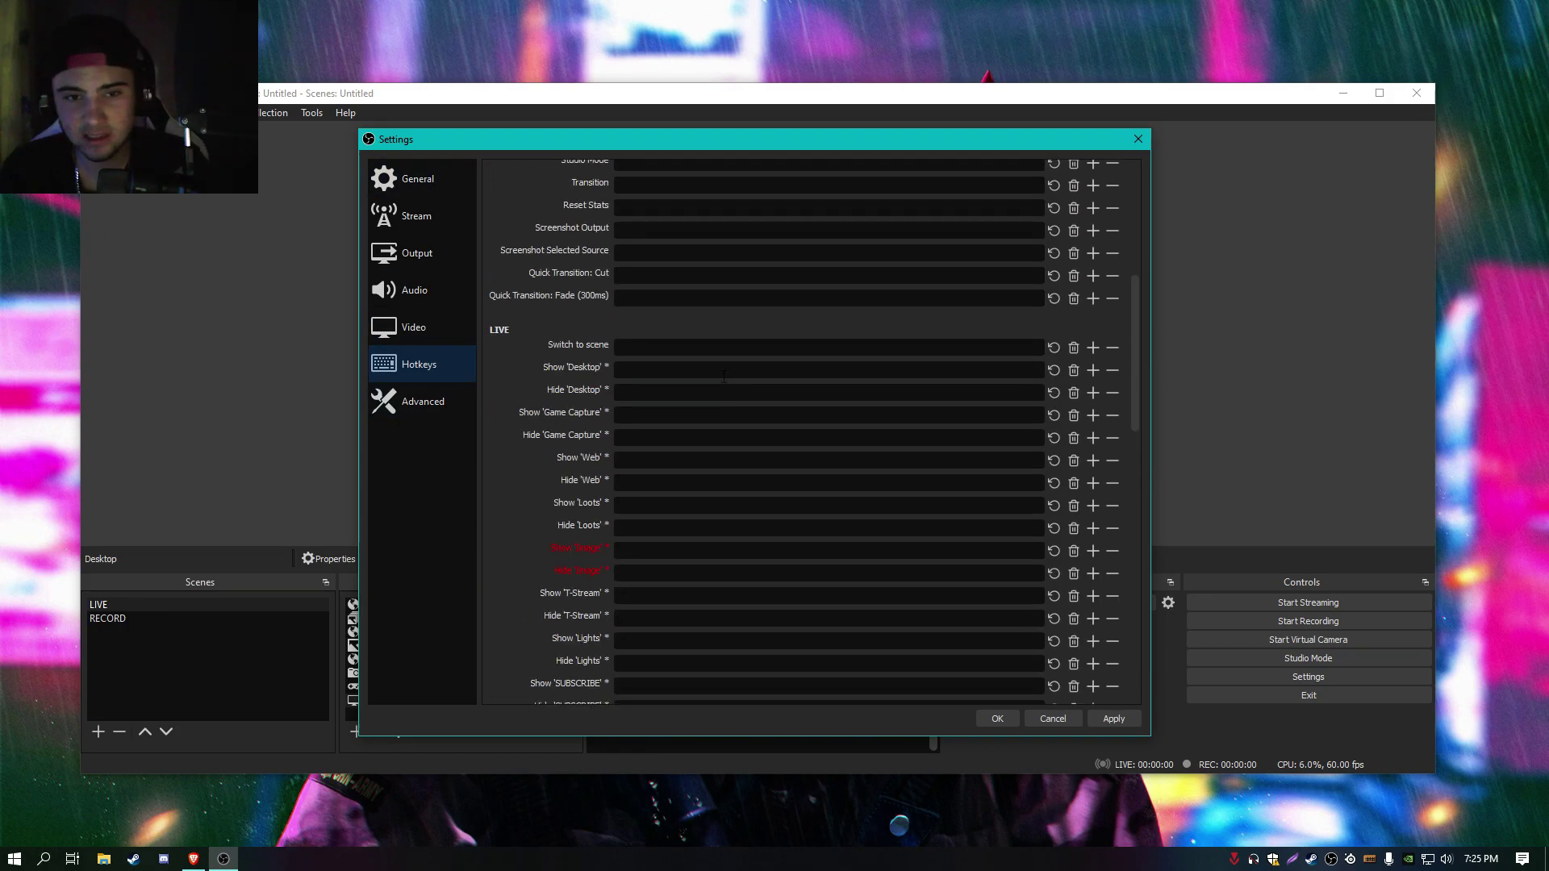
Step: In the Advanced settings, choose Normal as the Process Priority
{"action": "left_click", "coordinate": [428, 405]}
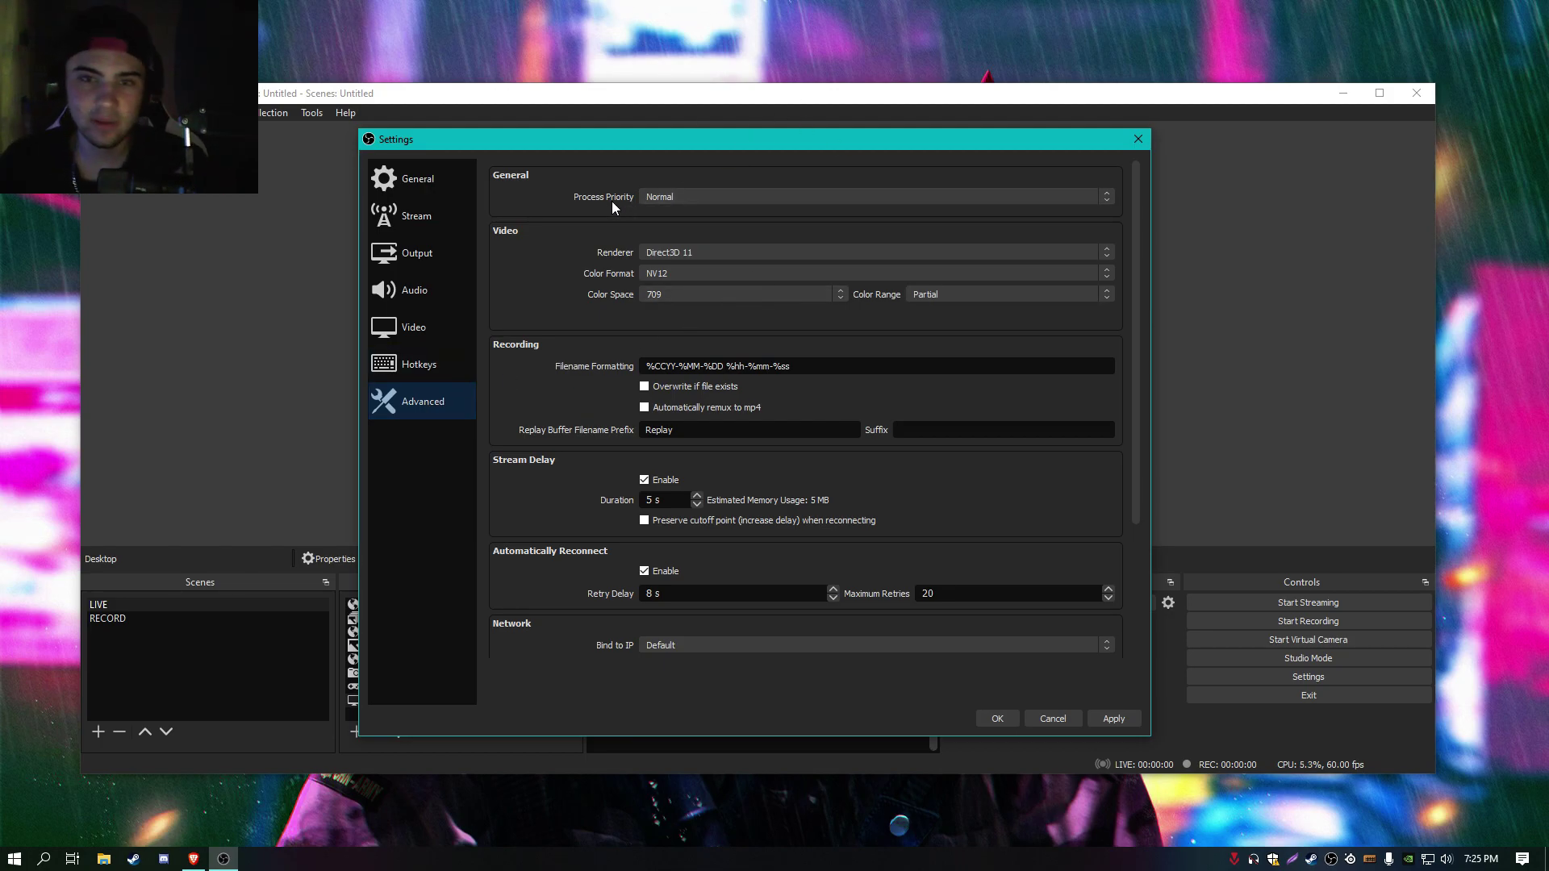
{"action": "left_click", "coordinate": [723, 198]}
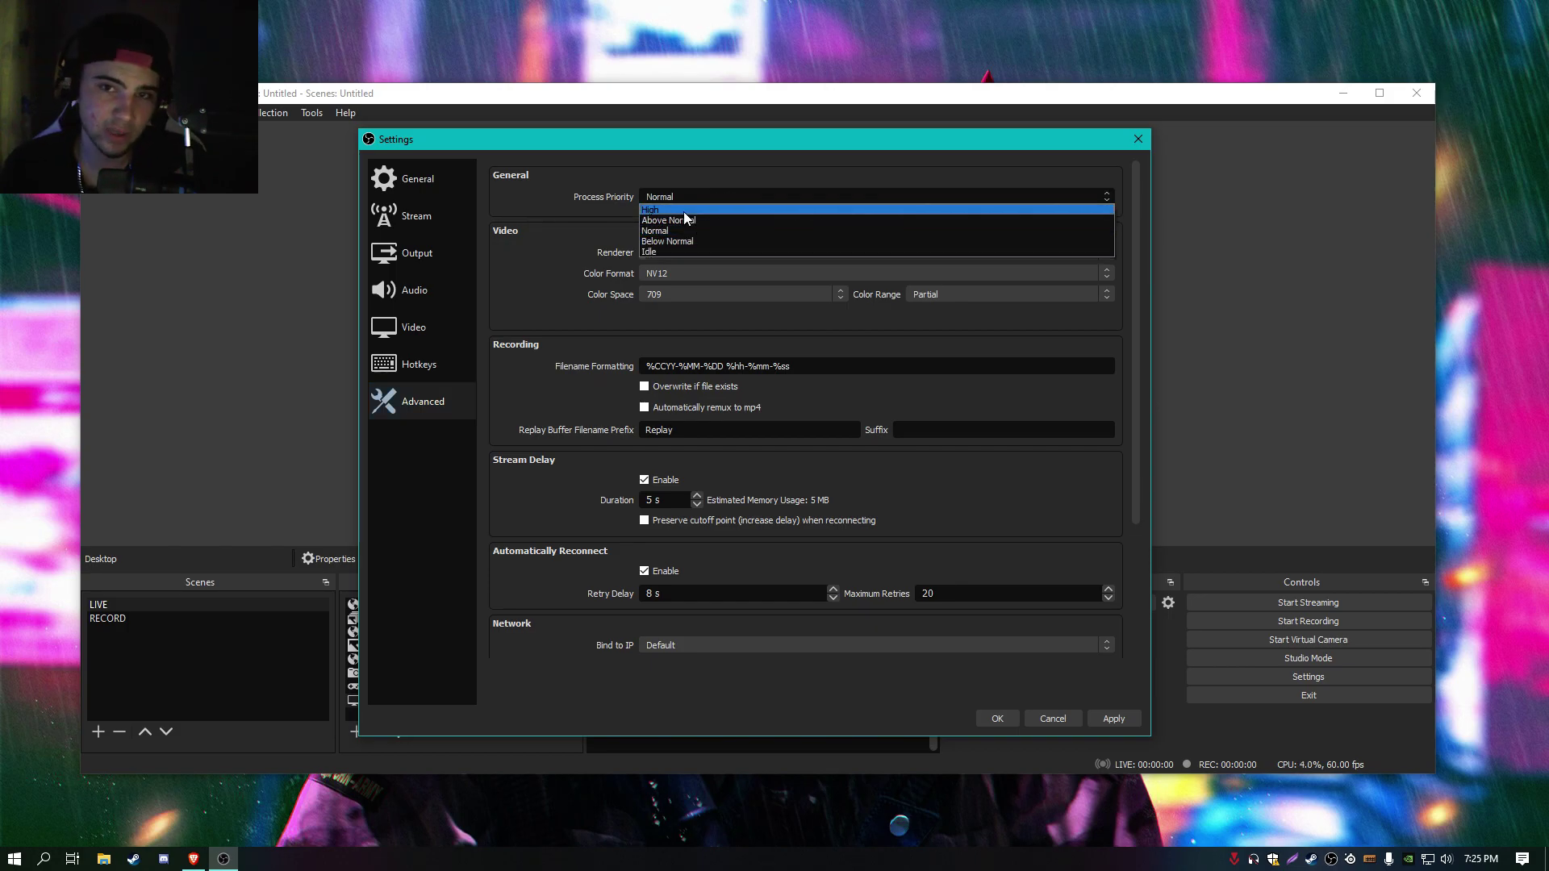
{"action": "left_click", "coordinate": [674, 230]}
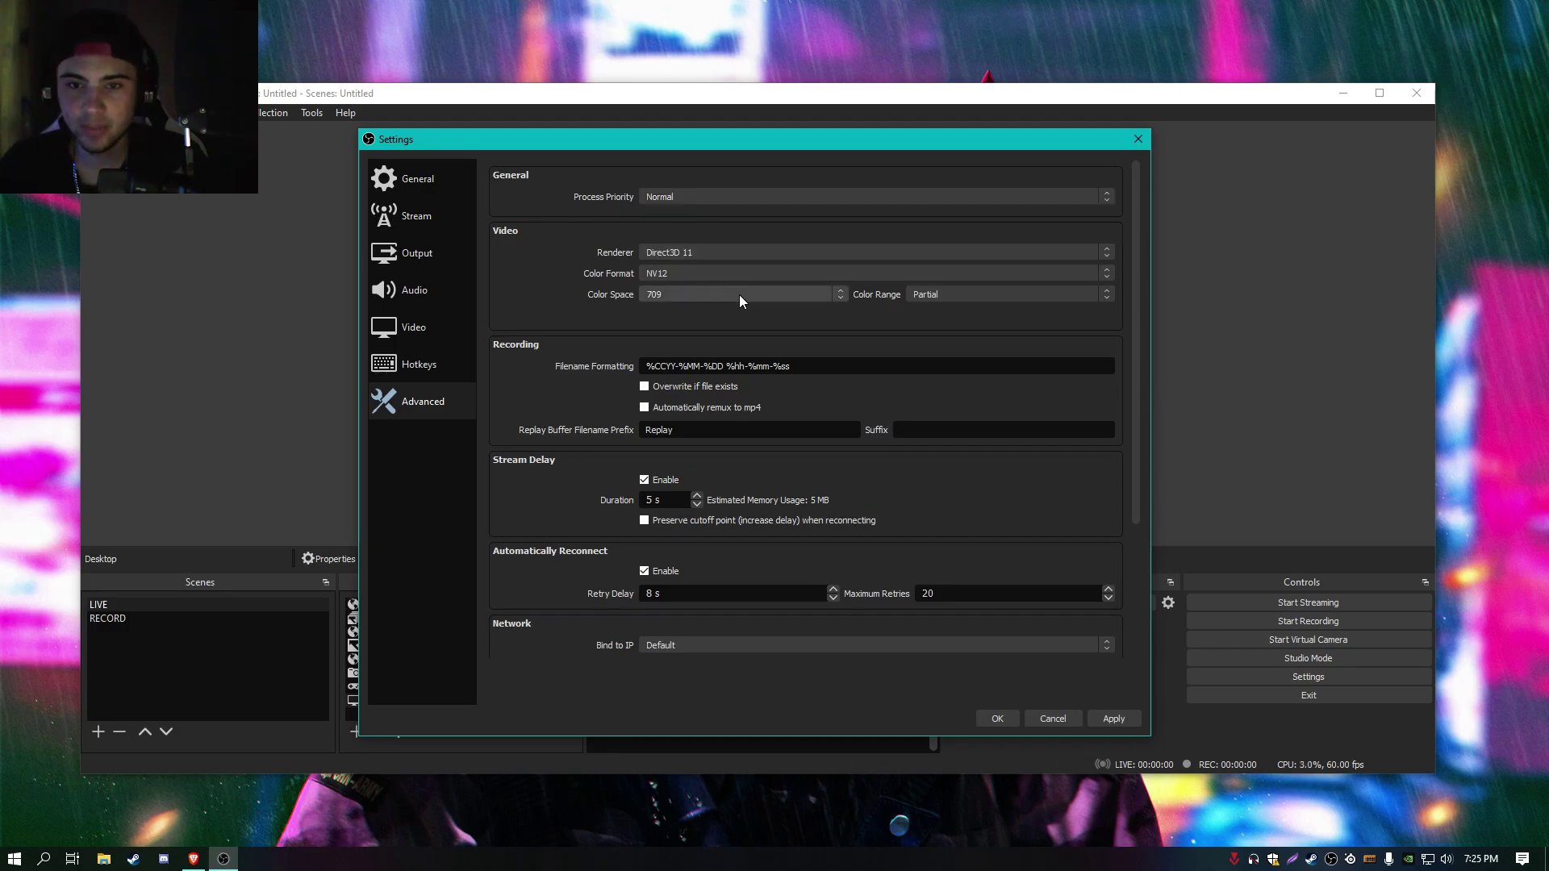
Step: Review the Advanced color, recording, stream delay, reconnect and network options, and close Settings without saving
{"action": "left_click", "coordinate": [762, 295]}
{"action": "left_click", "coordinate": [762, 296]}
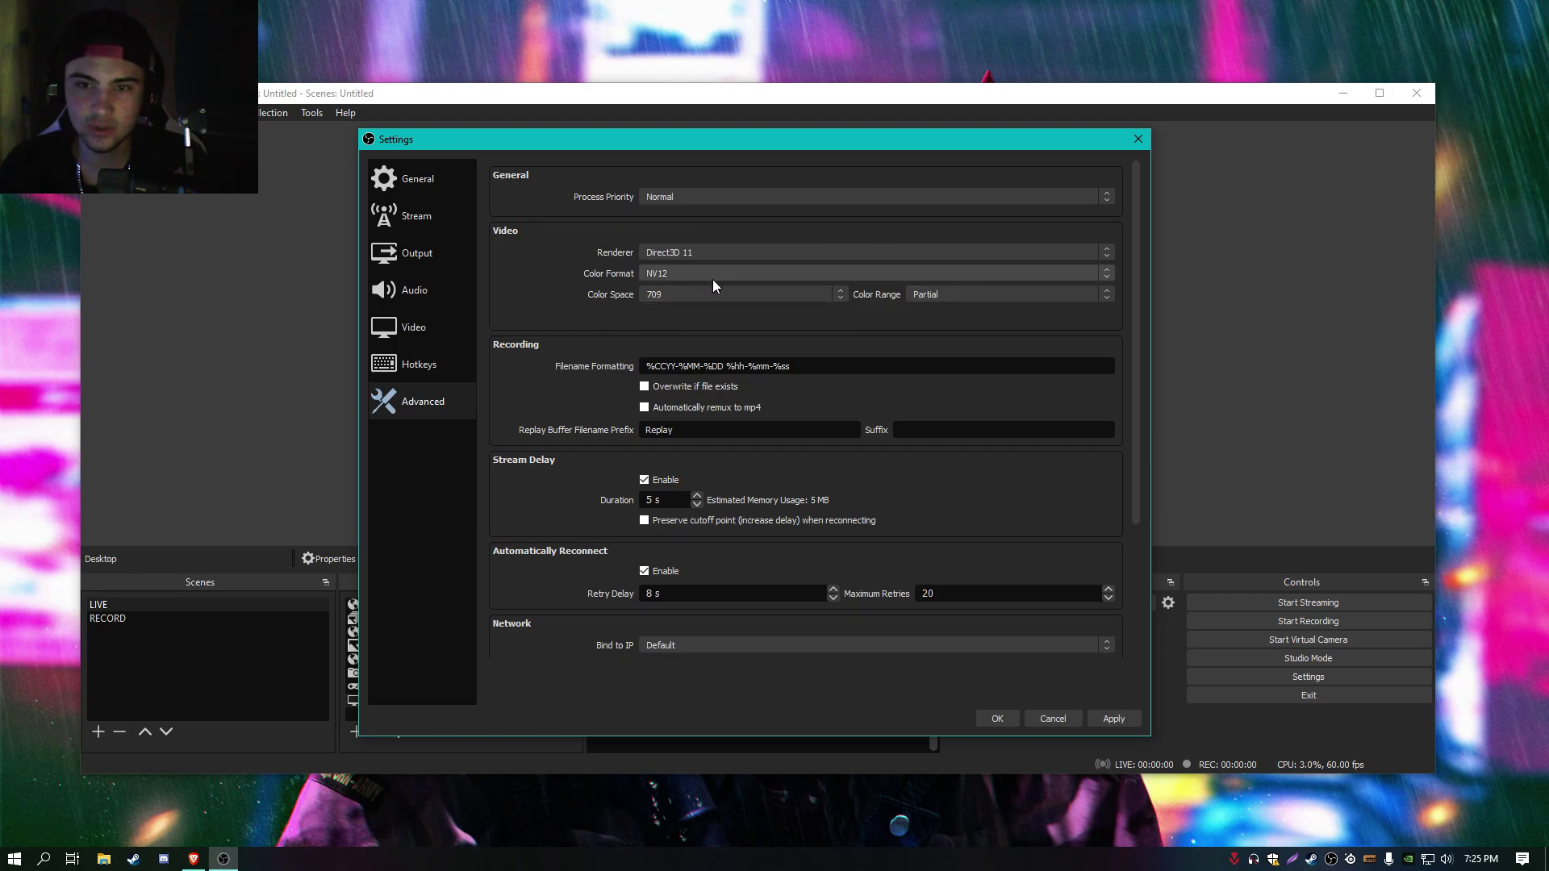
{"action": "scroll", "coordinate": [564, 295], "scroll_direction": "down", "scroll_amount": 1}
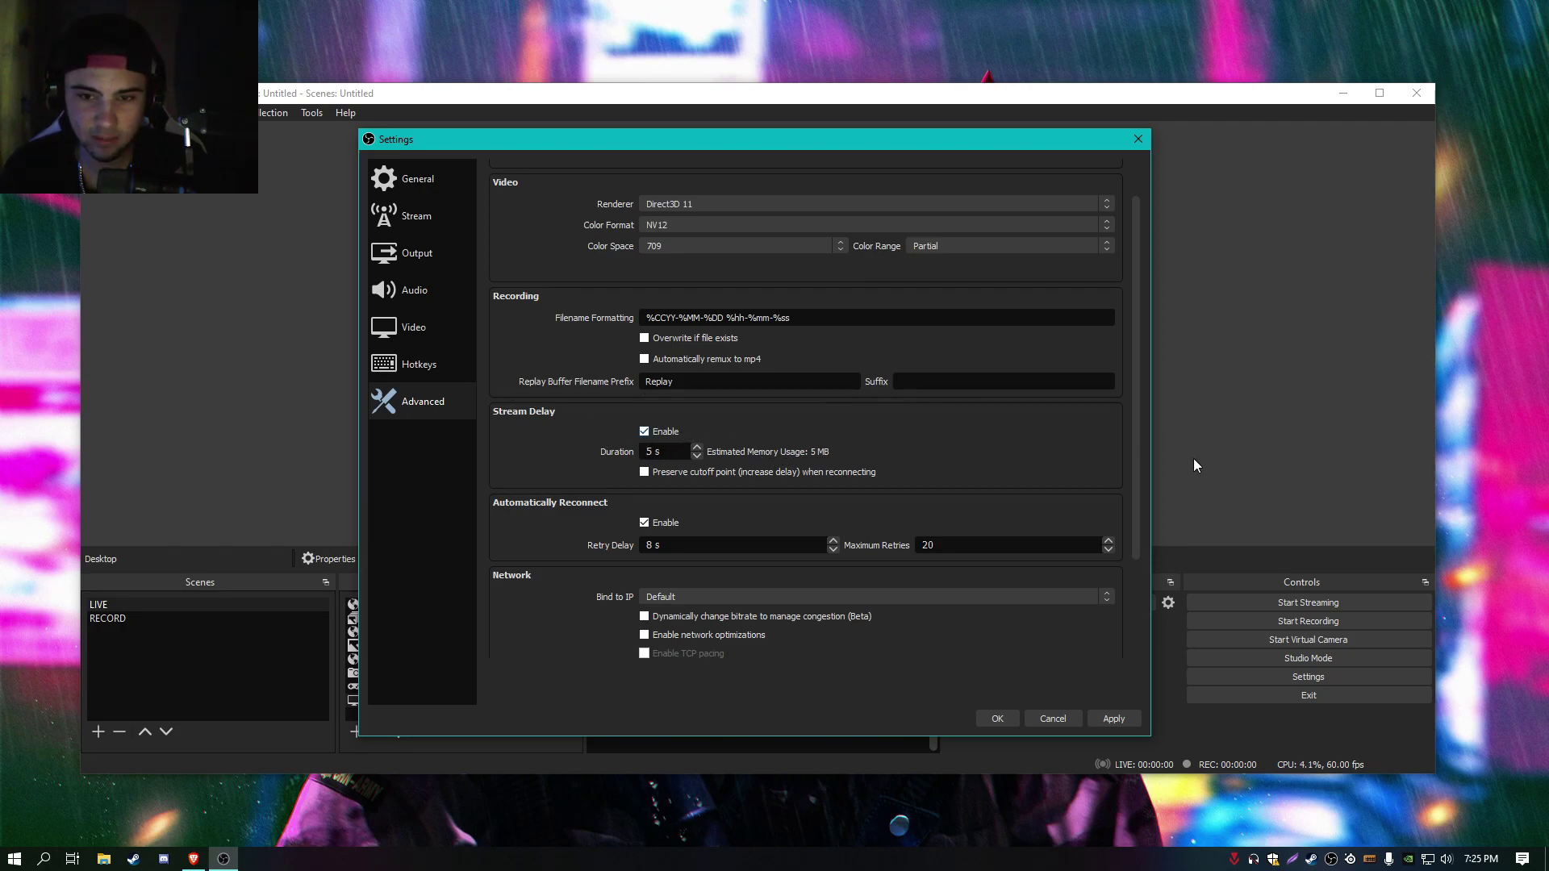
{"action": "scroll", "coordinate": [592, 439], "scroll_direction": "down", "scroll_amount": 3}
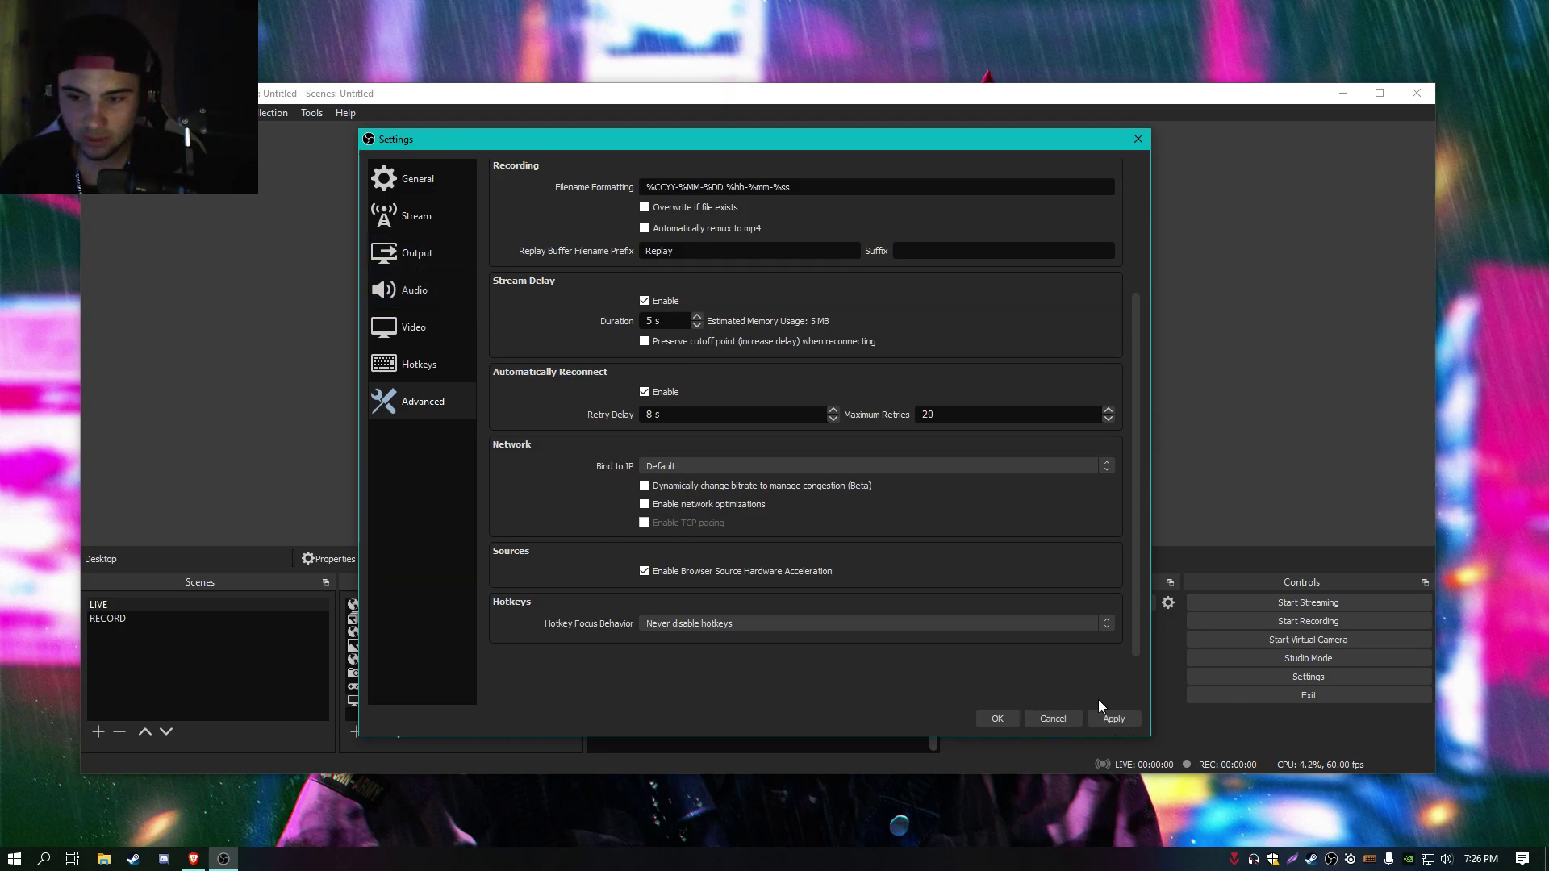
{"action": "left_click", "coordinate": [1049, 718]}
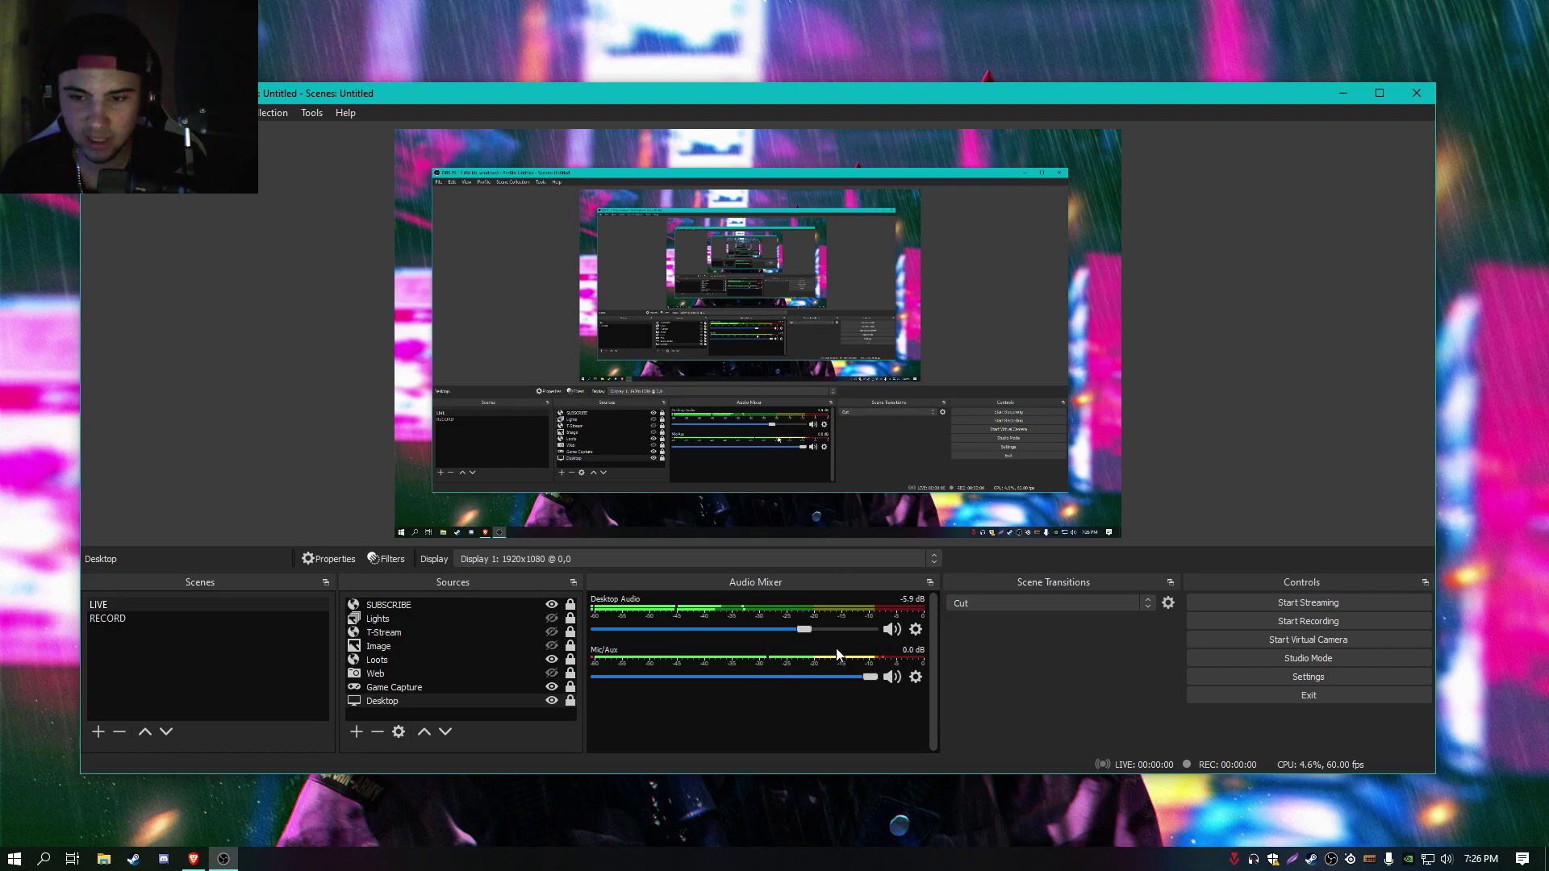
Step: Examine the device properties and mixer options of Desktop Audio, leaving them without changes
{"action": "left_click", "coordinate": [915, 630]}
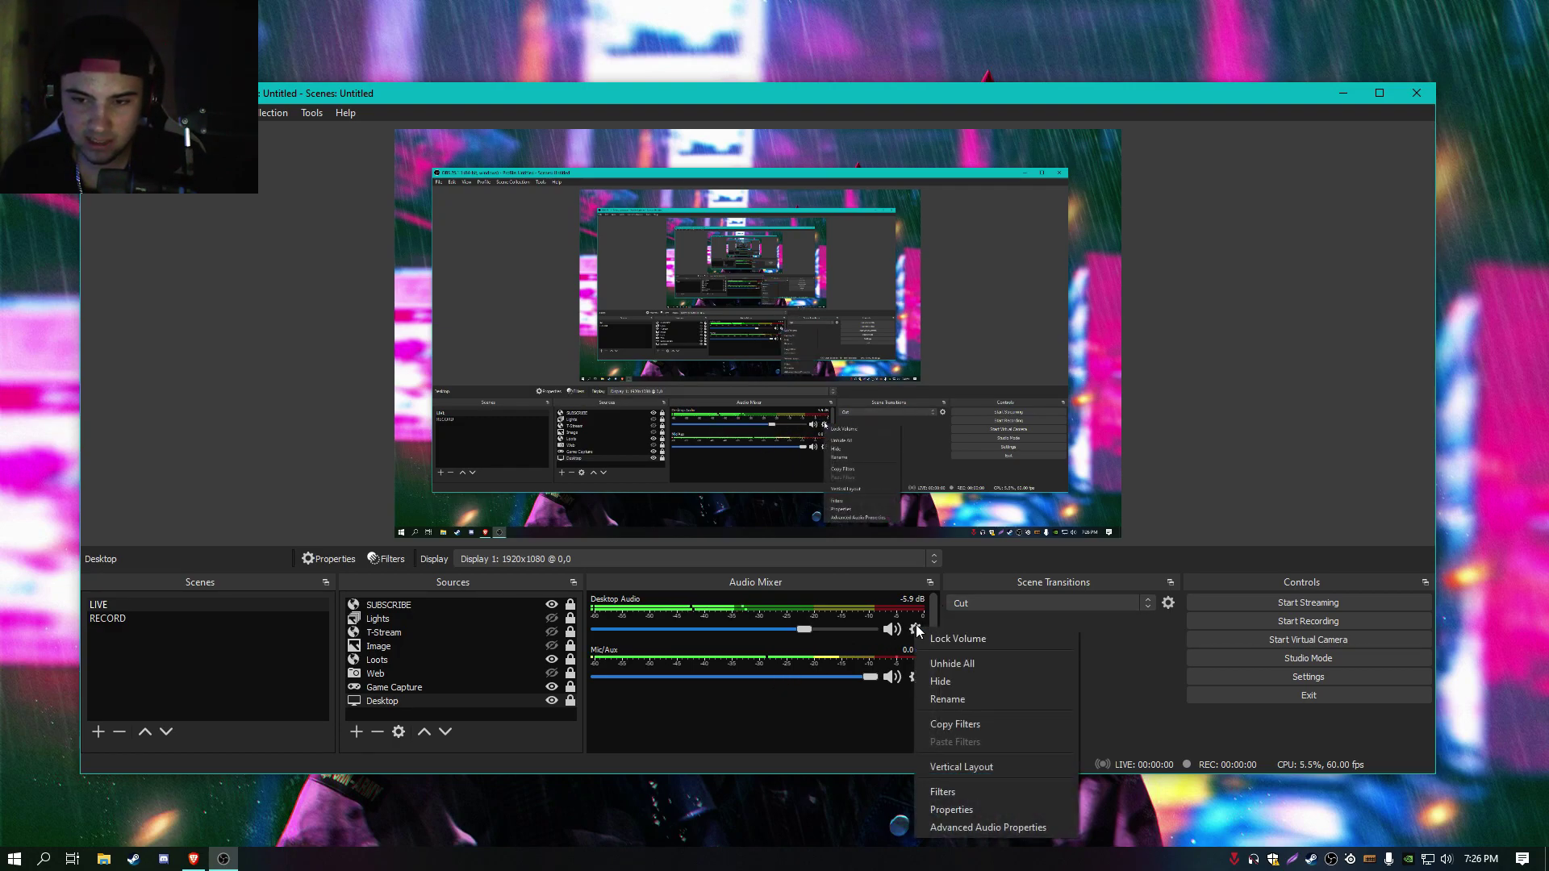
{"action": "left_click", "coordinate": [994, 805]}
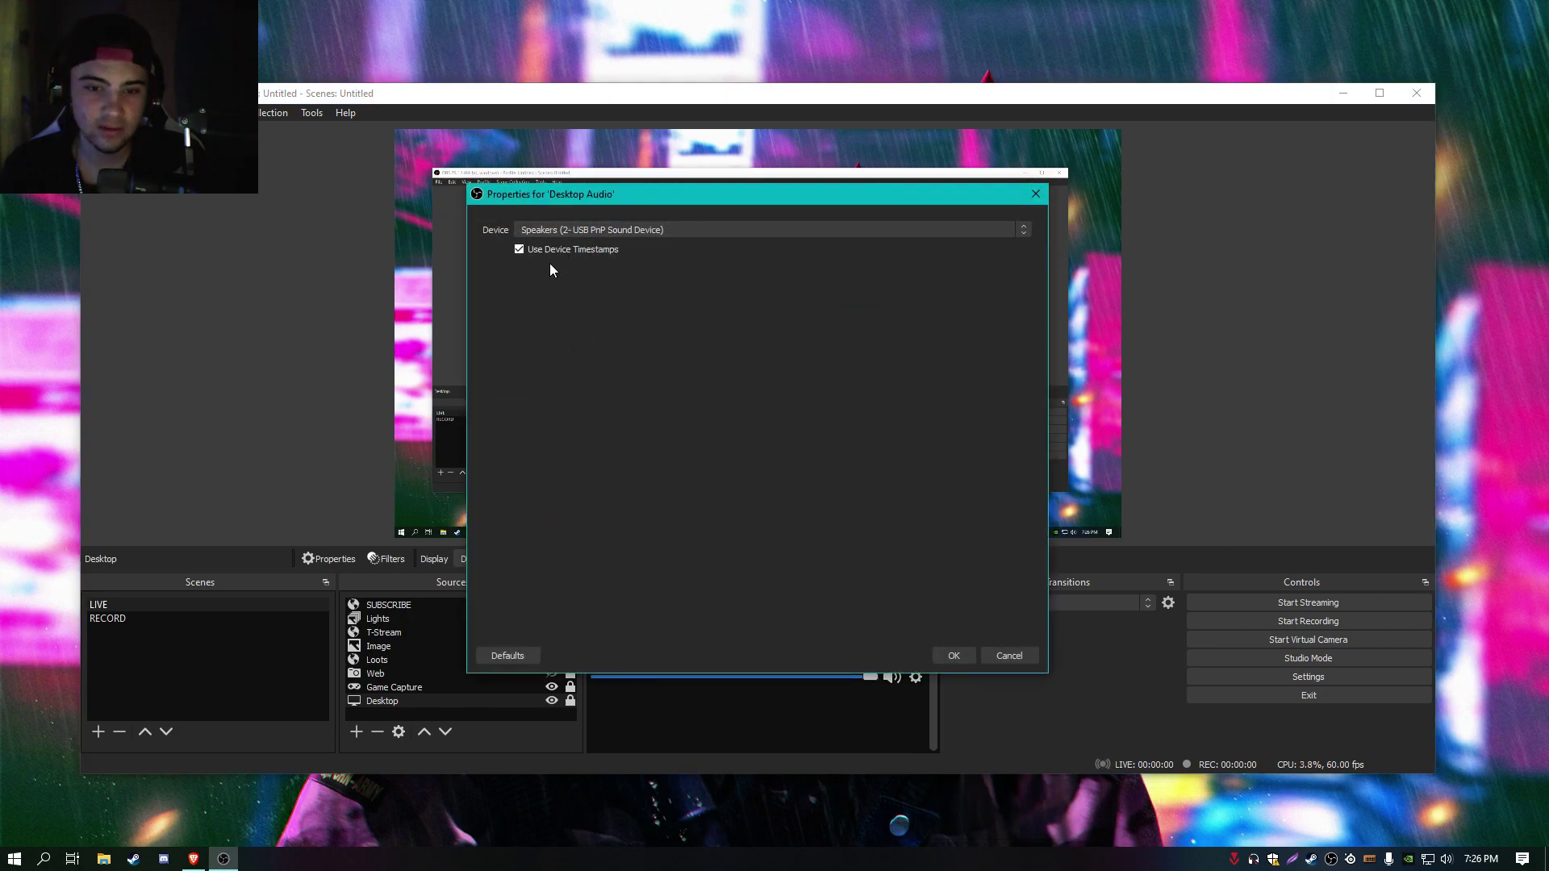
{"action": "left_click", "coordinate": [1009, 655]}
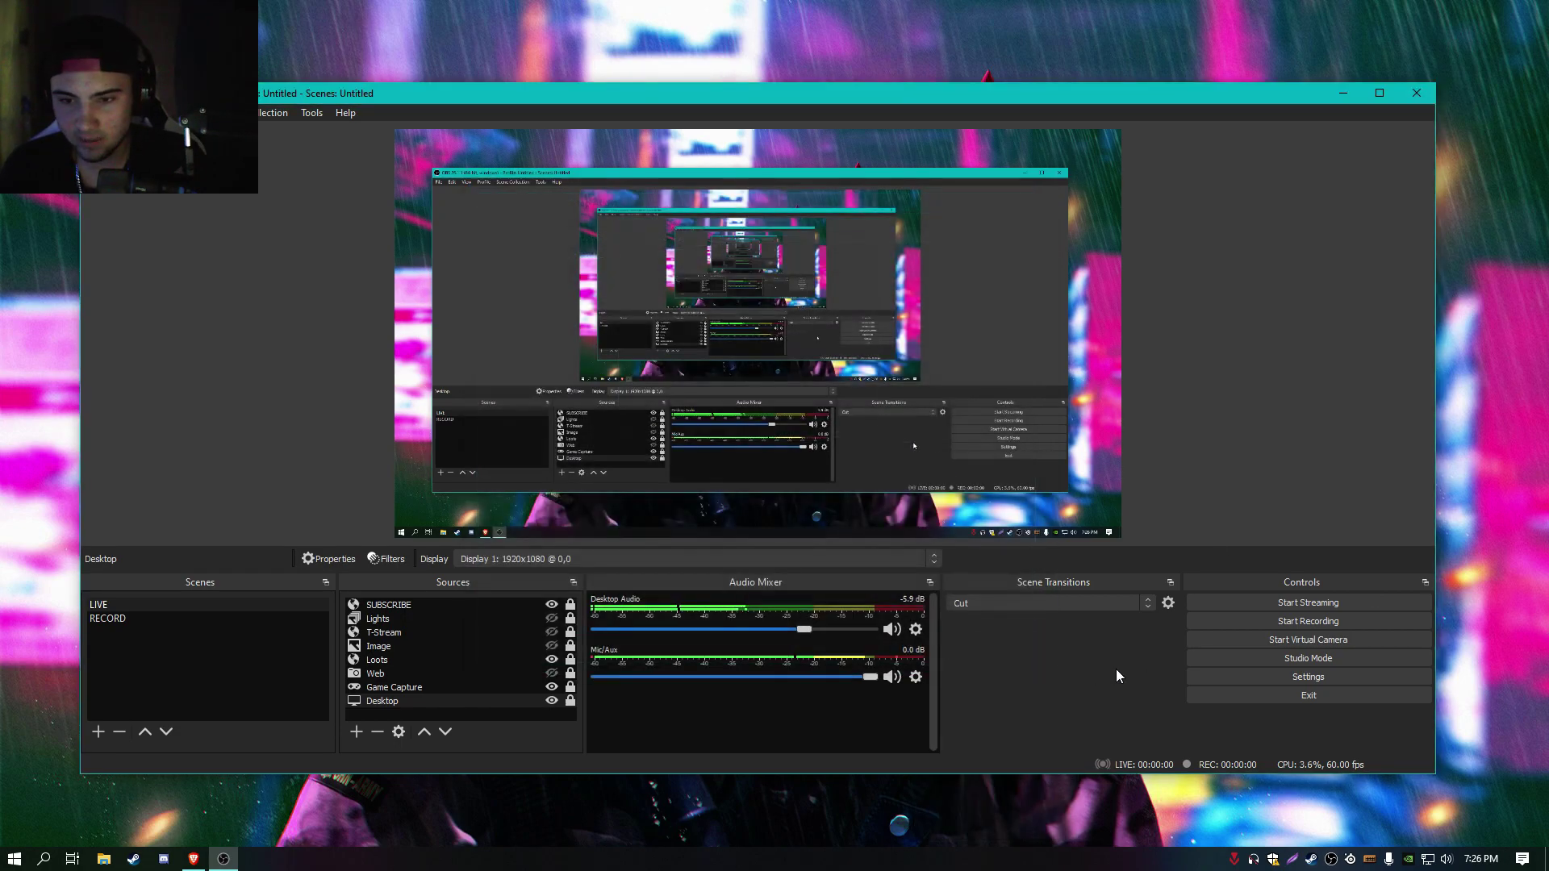
{"action": "left_click", "coordinate": [917, 629]}
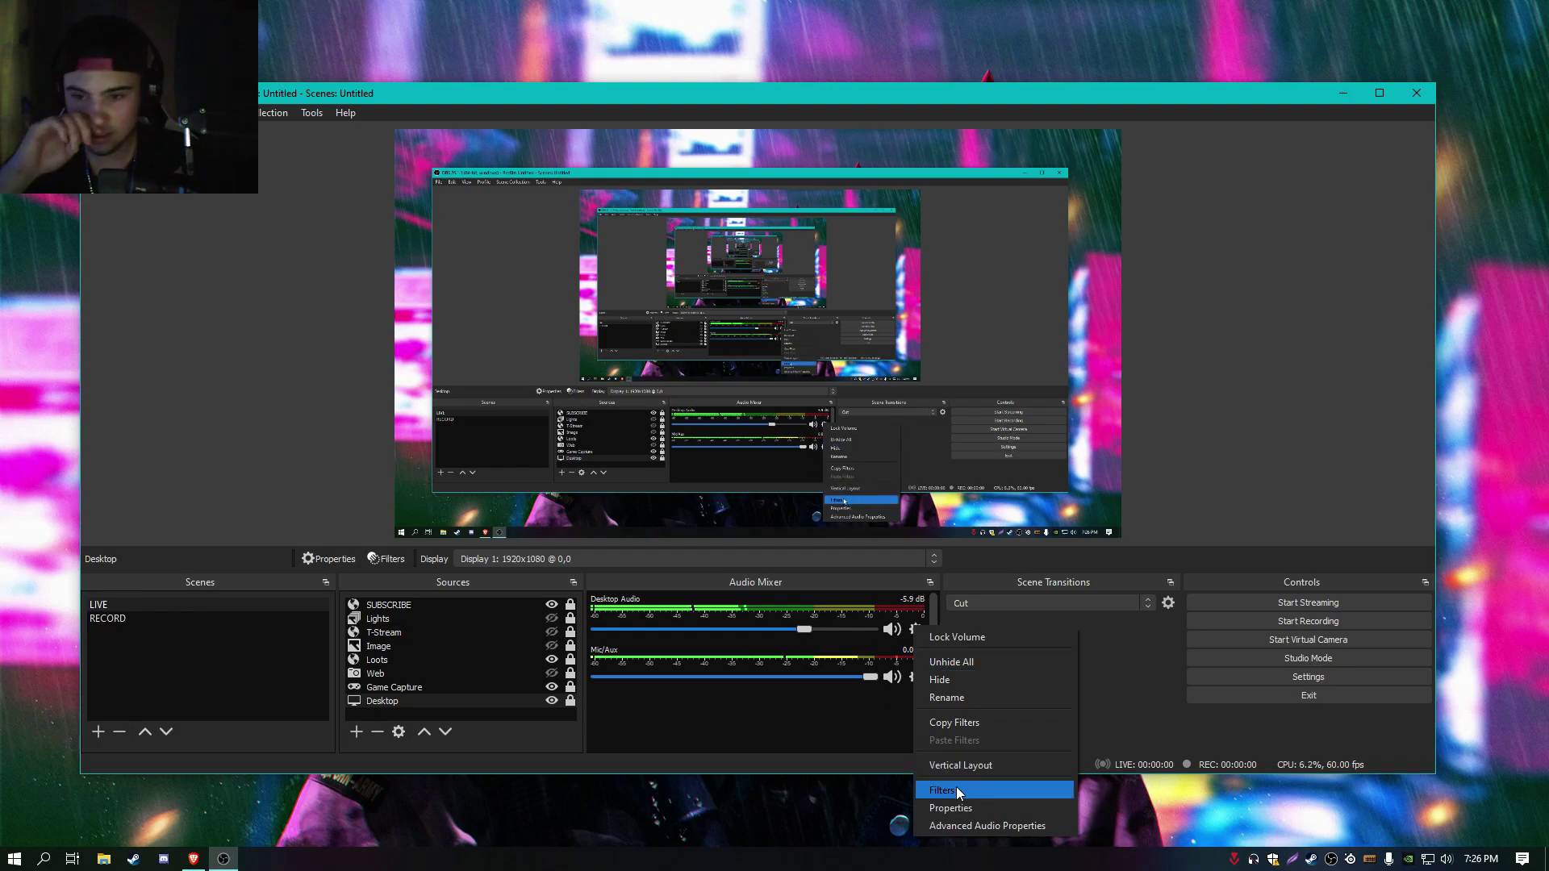
{"action": "key", "text": "Escape"}
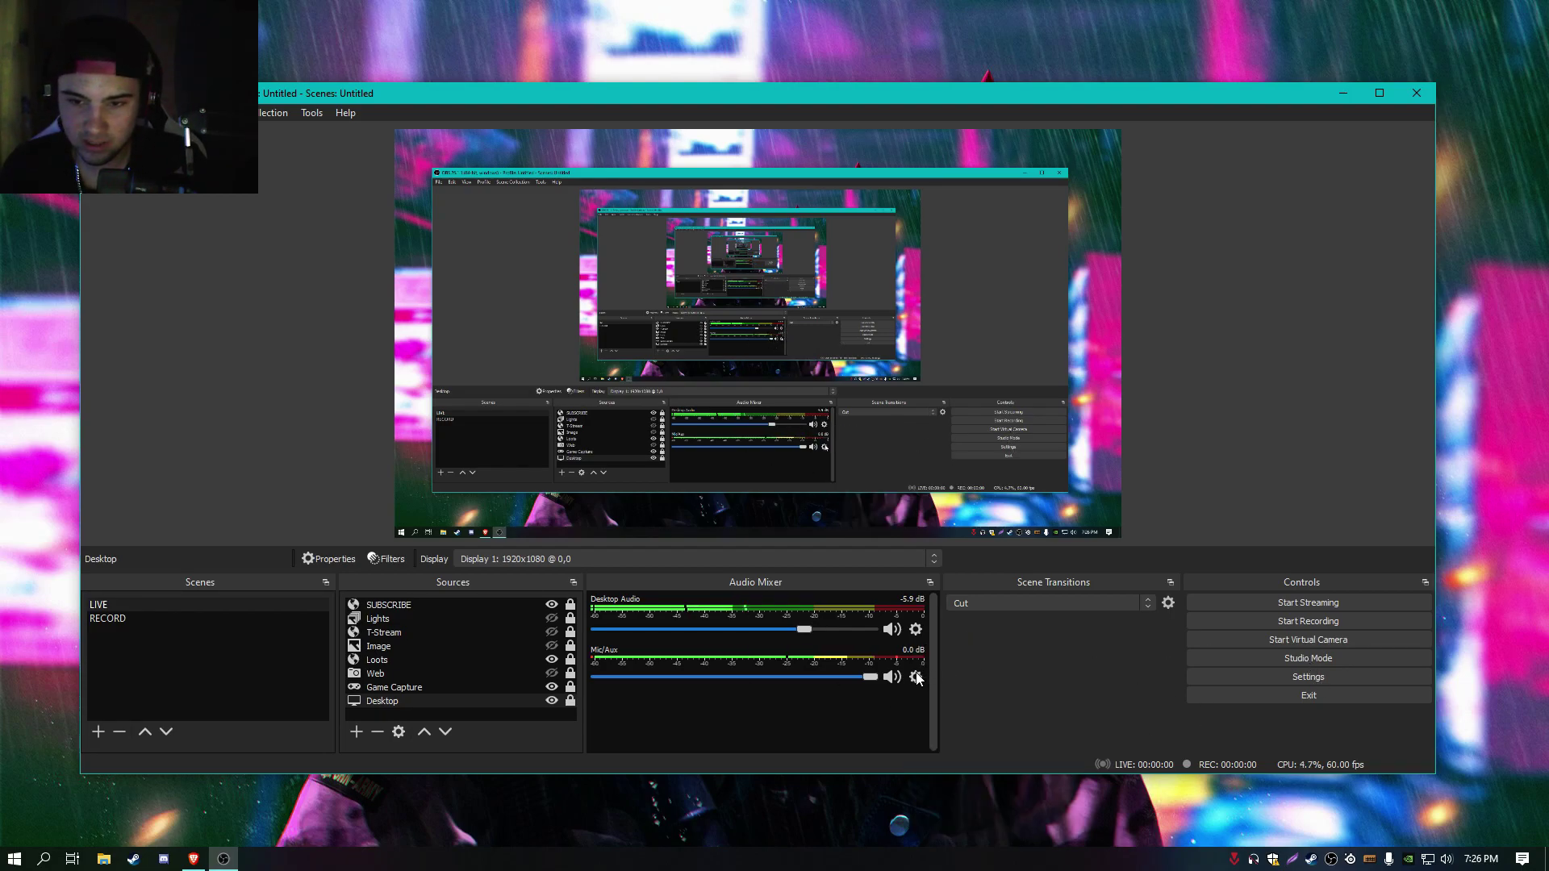
Step: Examine the Noise Suppression, Compressor and Noise Gate filters of Mic/Aux and the filter types available, and close the filters without changes
{"action": "left_click", "coordinate": [916, 676]}
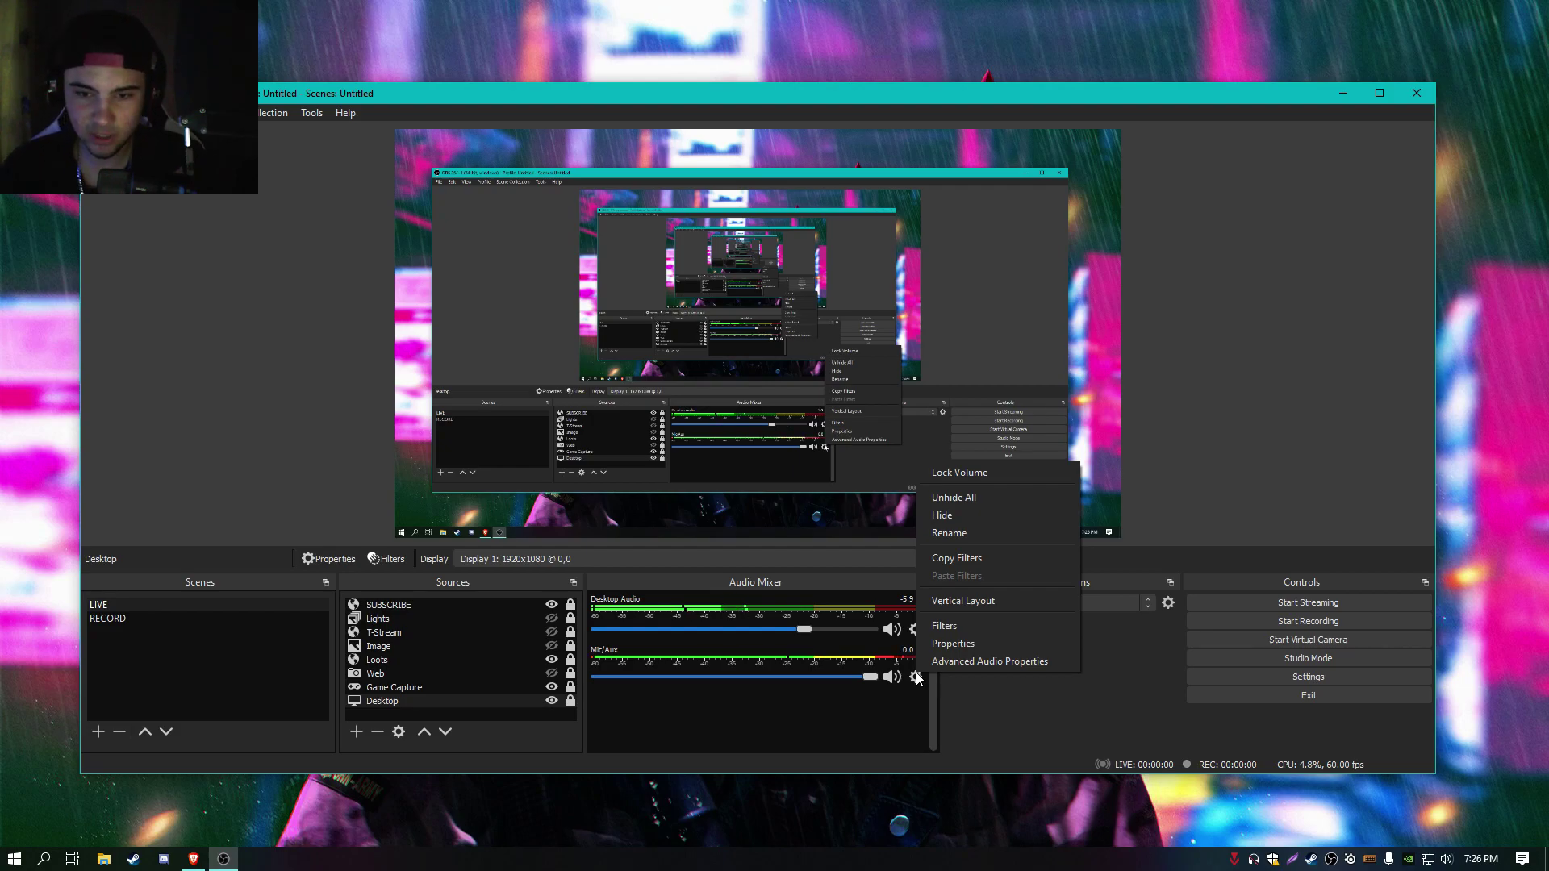
{"action": "left_click", "coordinate": [978, 629]}
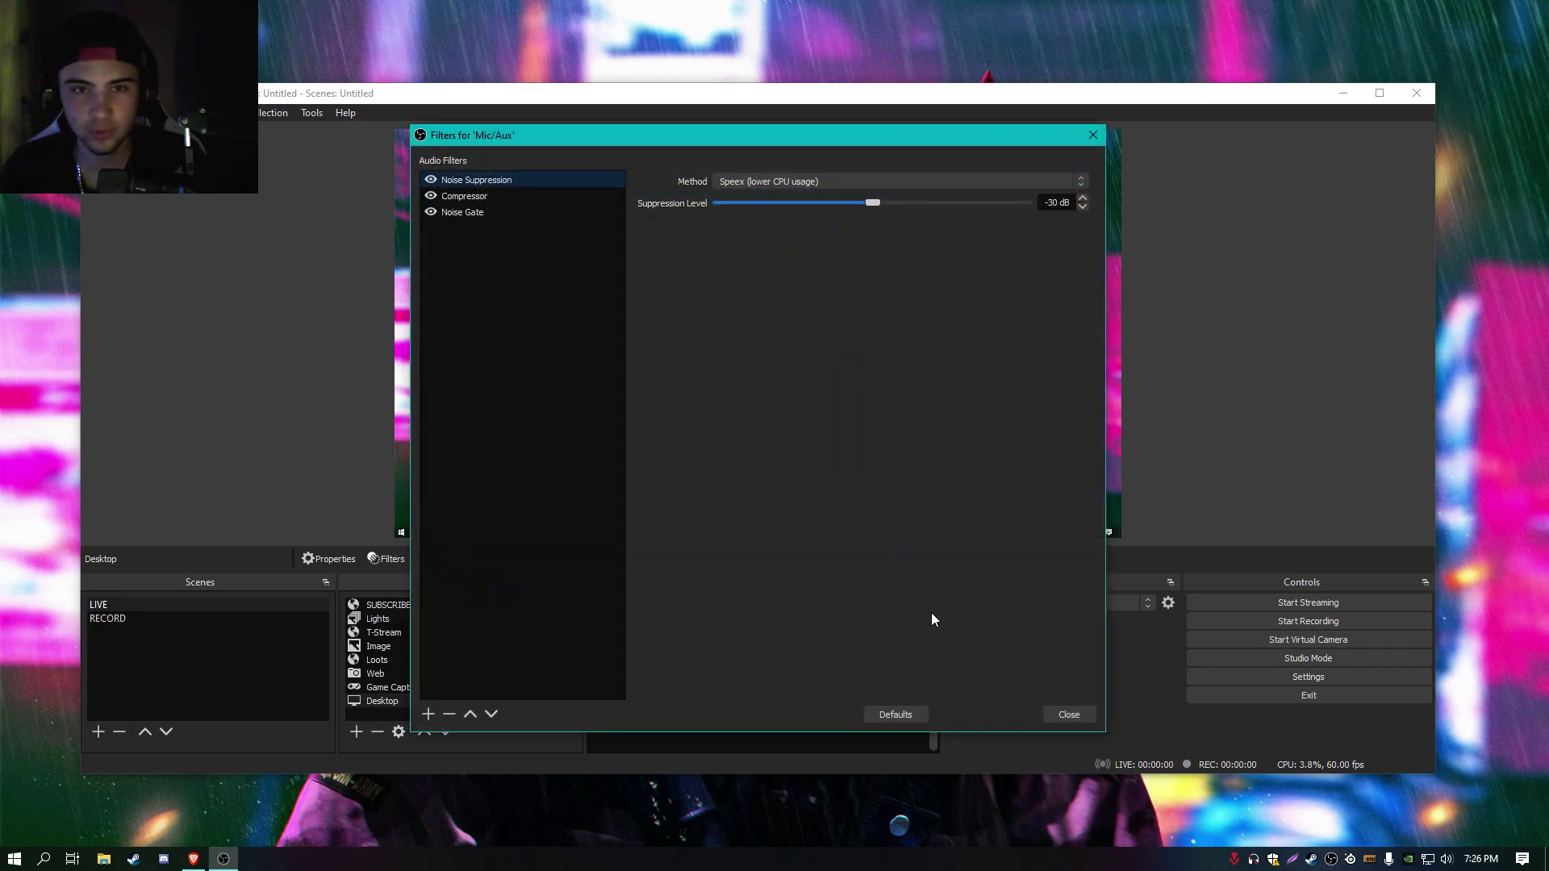
{"action": "left_click", "coordinate": [474, 198]}
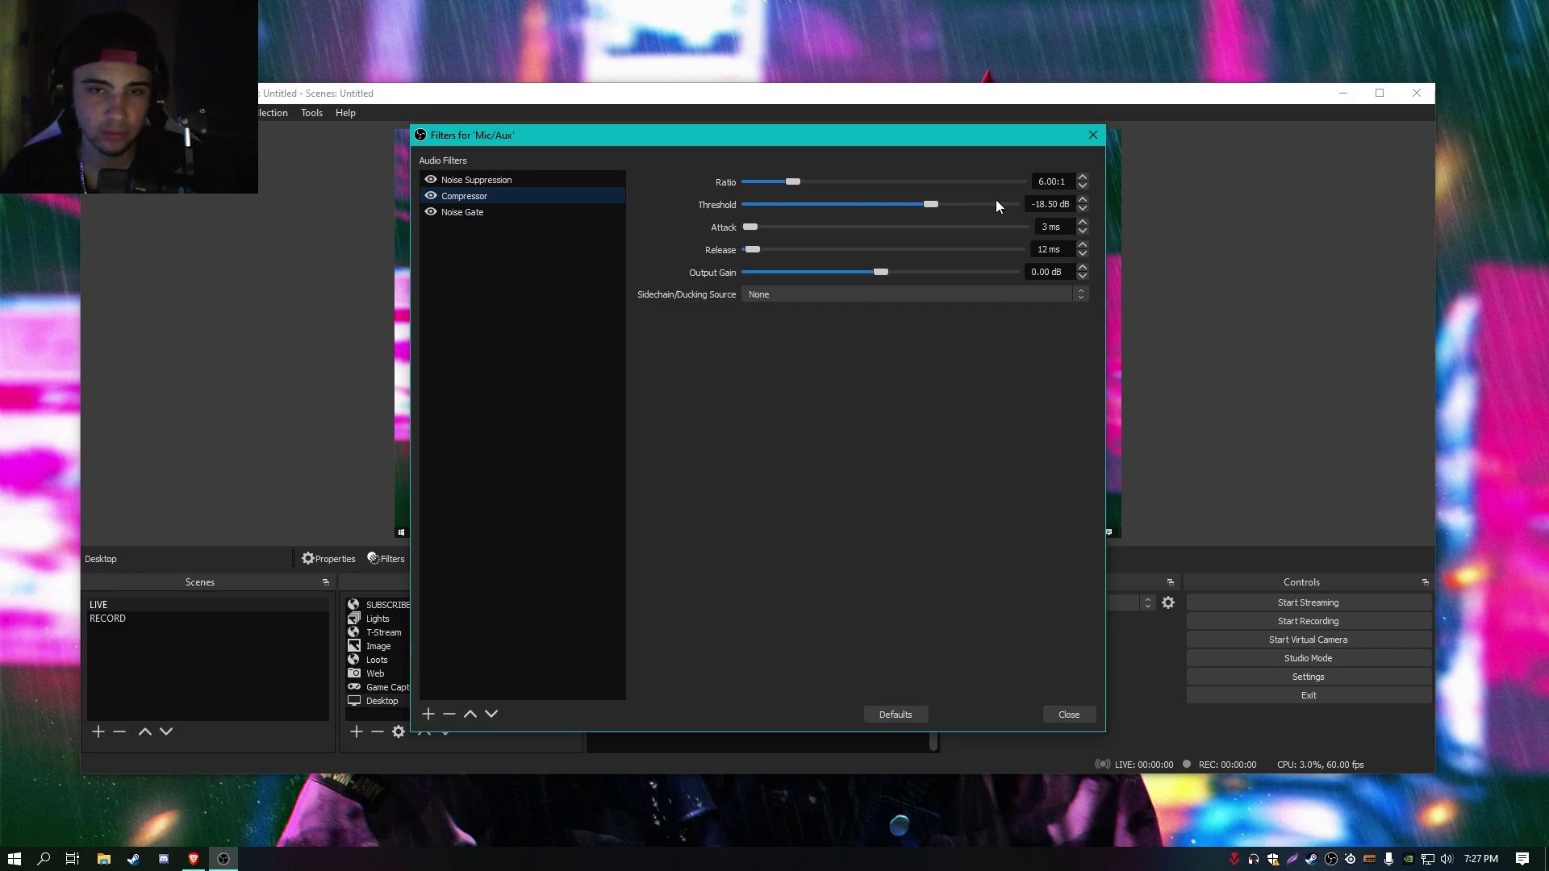
{"action": "left_click", "coordinate": [462, 212]}
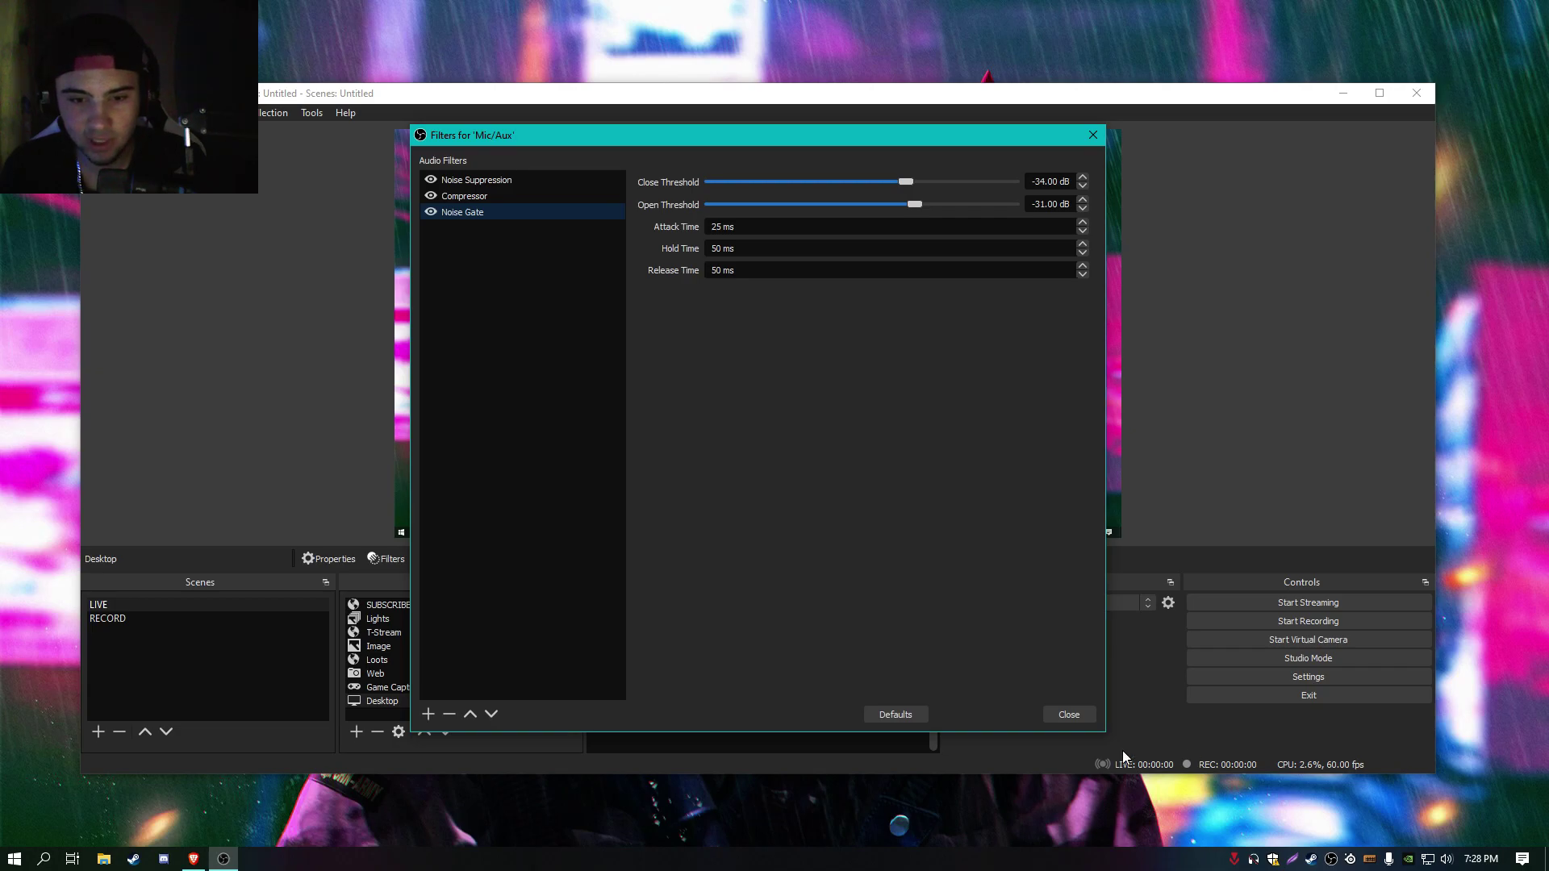
{"action": "left_click", "coordinate": [429, 714]}
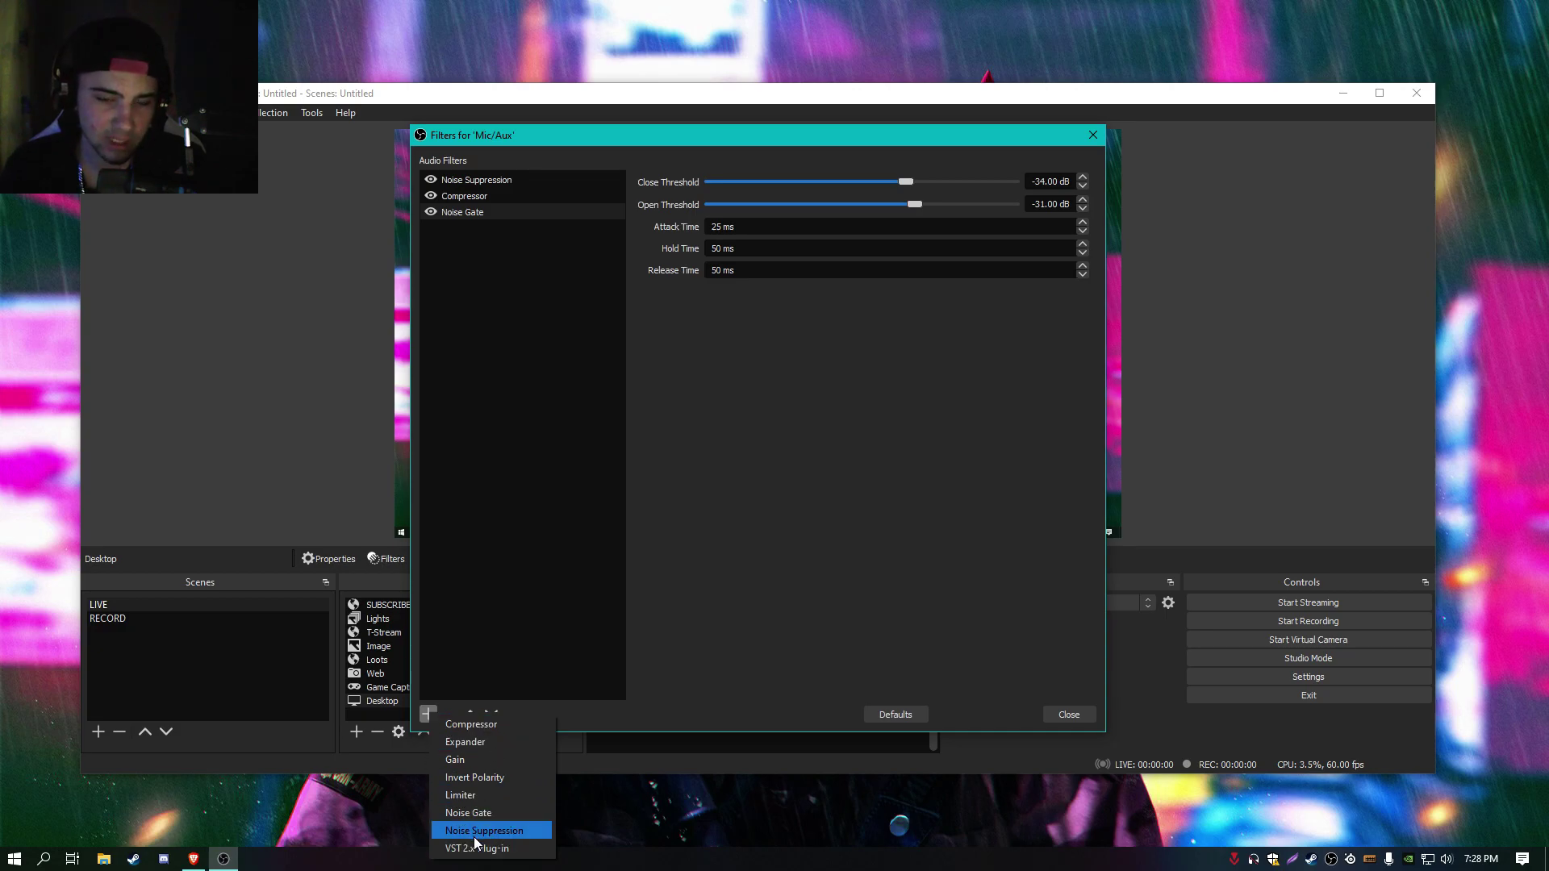
{"action": "left_click", "coordinate": [586, 516]}
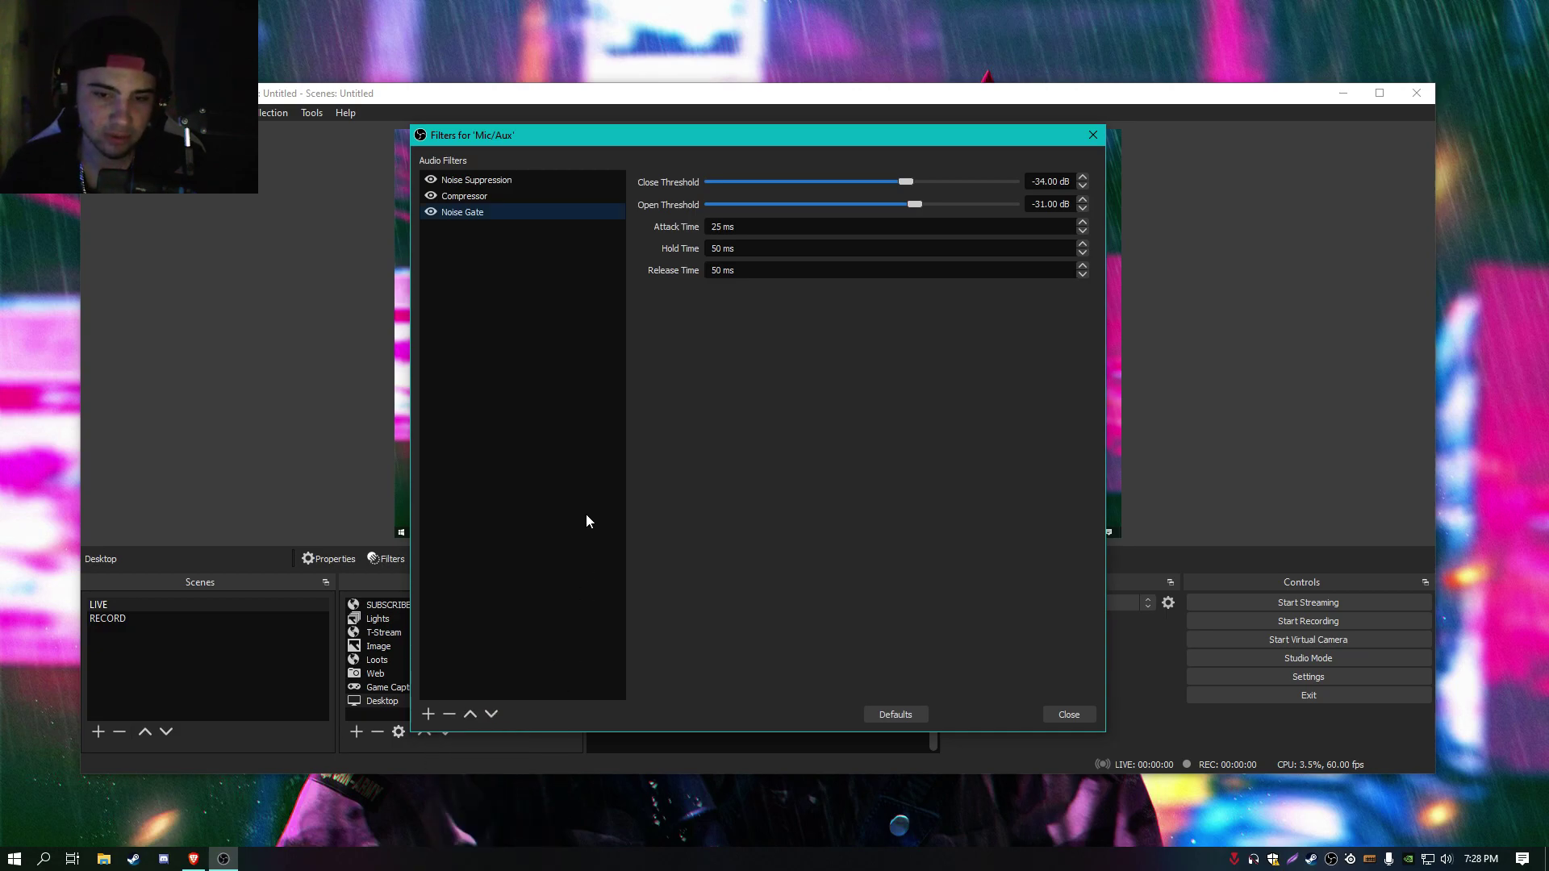
{"action": "left_click", "coordinate": [1069, 716]}
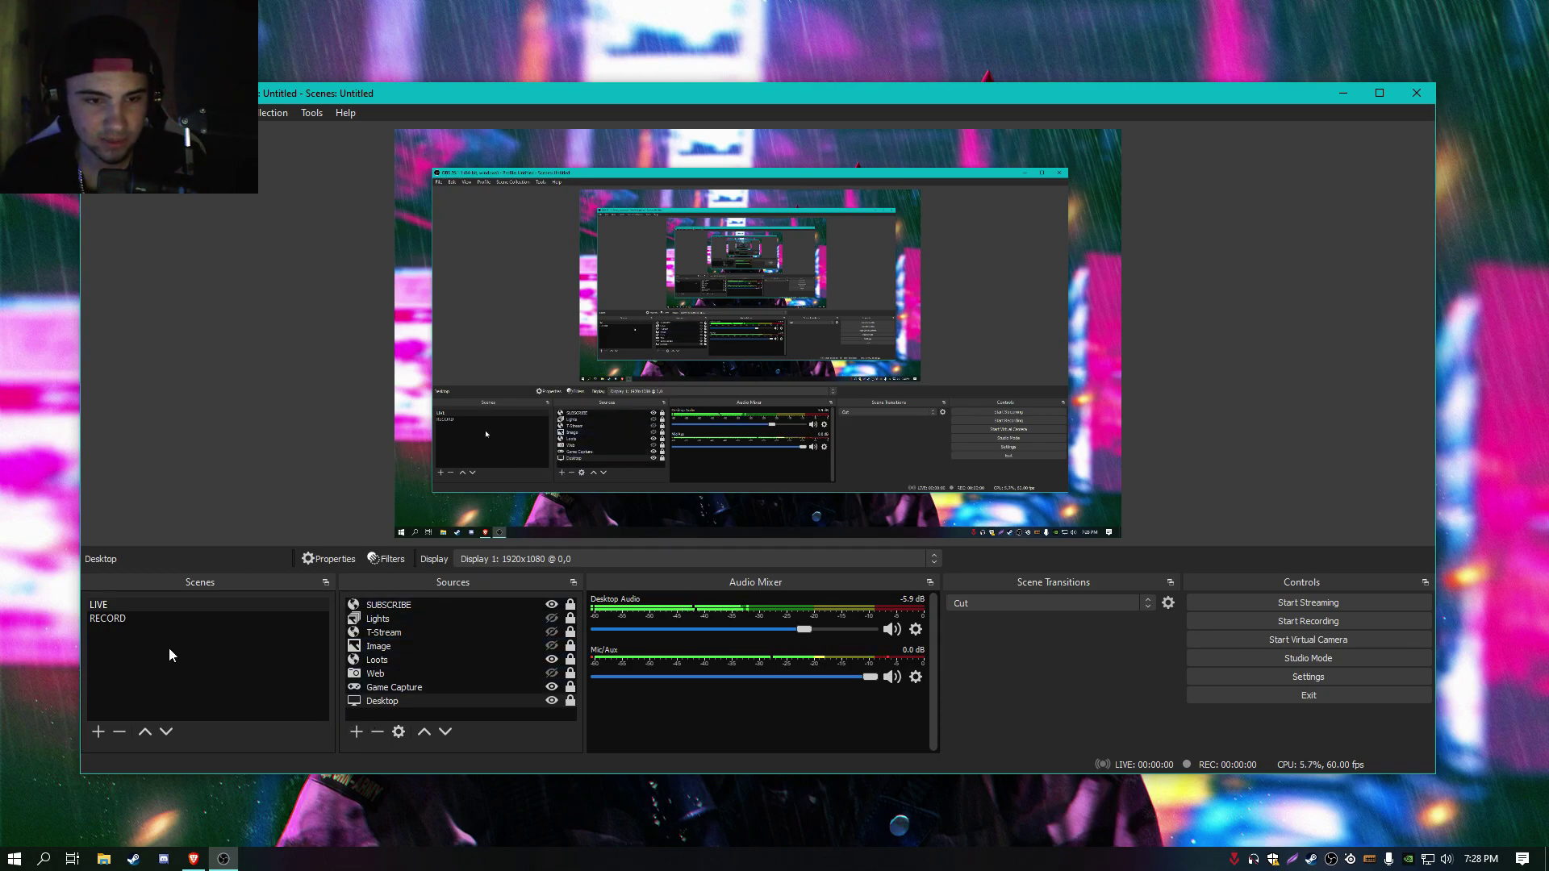
Step: Switch to the RECORD scene and add a new Display Capture source to it
{"action": "left_click", "coordinate": [117, 619]}
{"action": "right_click", "coordinate": [419, 626]}
{"action": "left_click", "coordinate": [476, 577]}
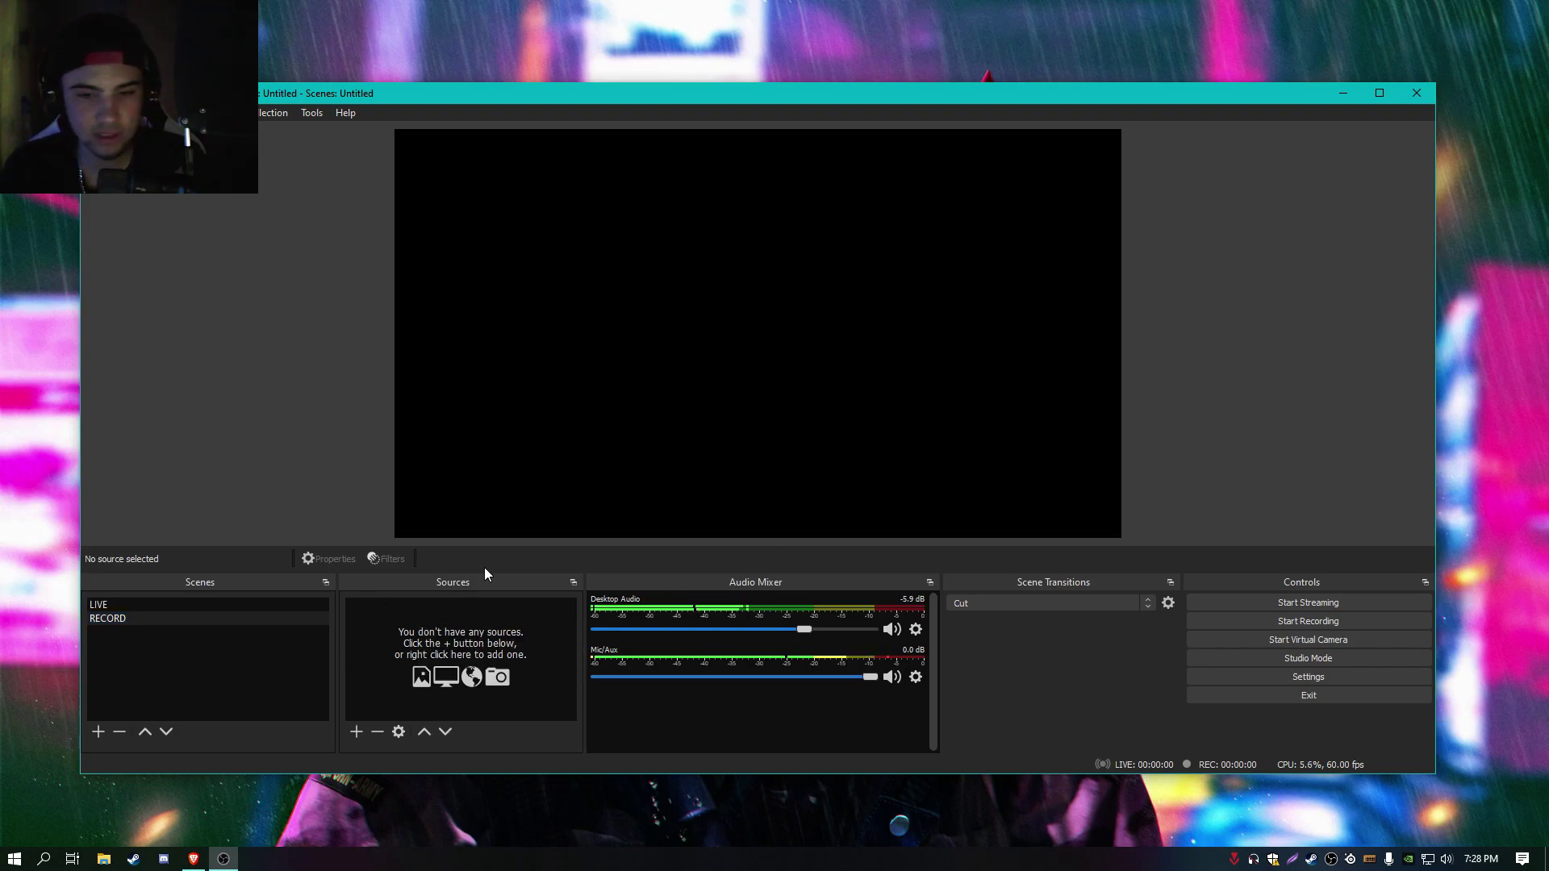
{"action": "right_click", "coordinate": [483, 664]}
{"action": "right_click", "coordinate": [374, 638]}
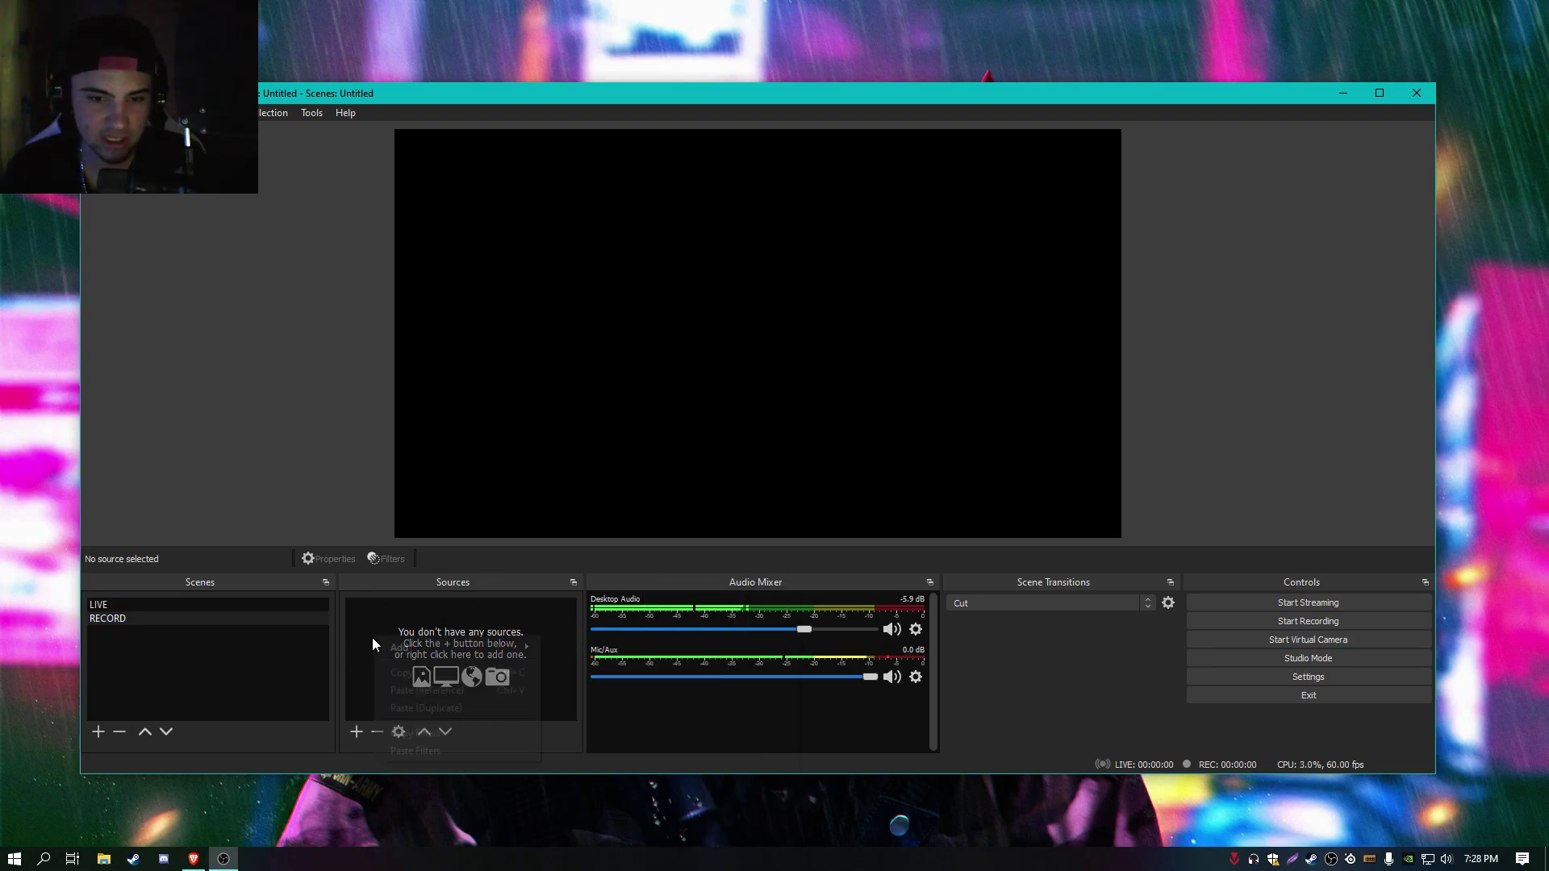
{"action": "mouse_move", "coordinate": [409, 645]}
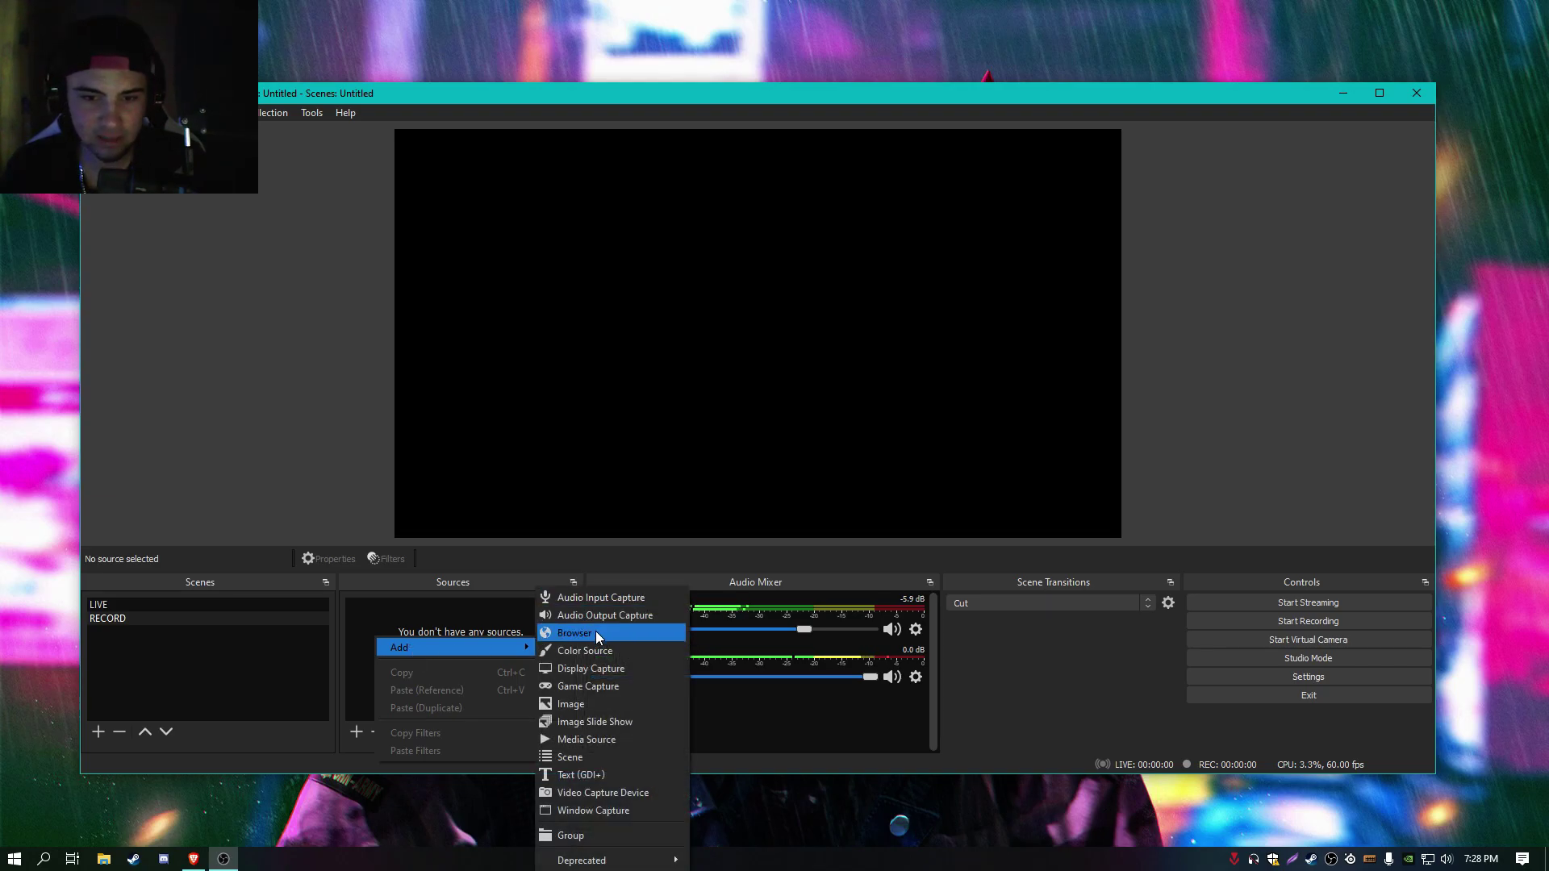
{"action": "left_click", "coordinate": [593, 675]}
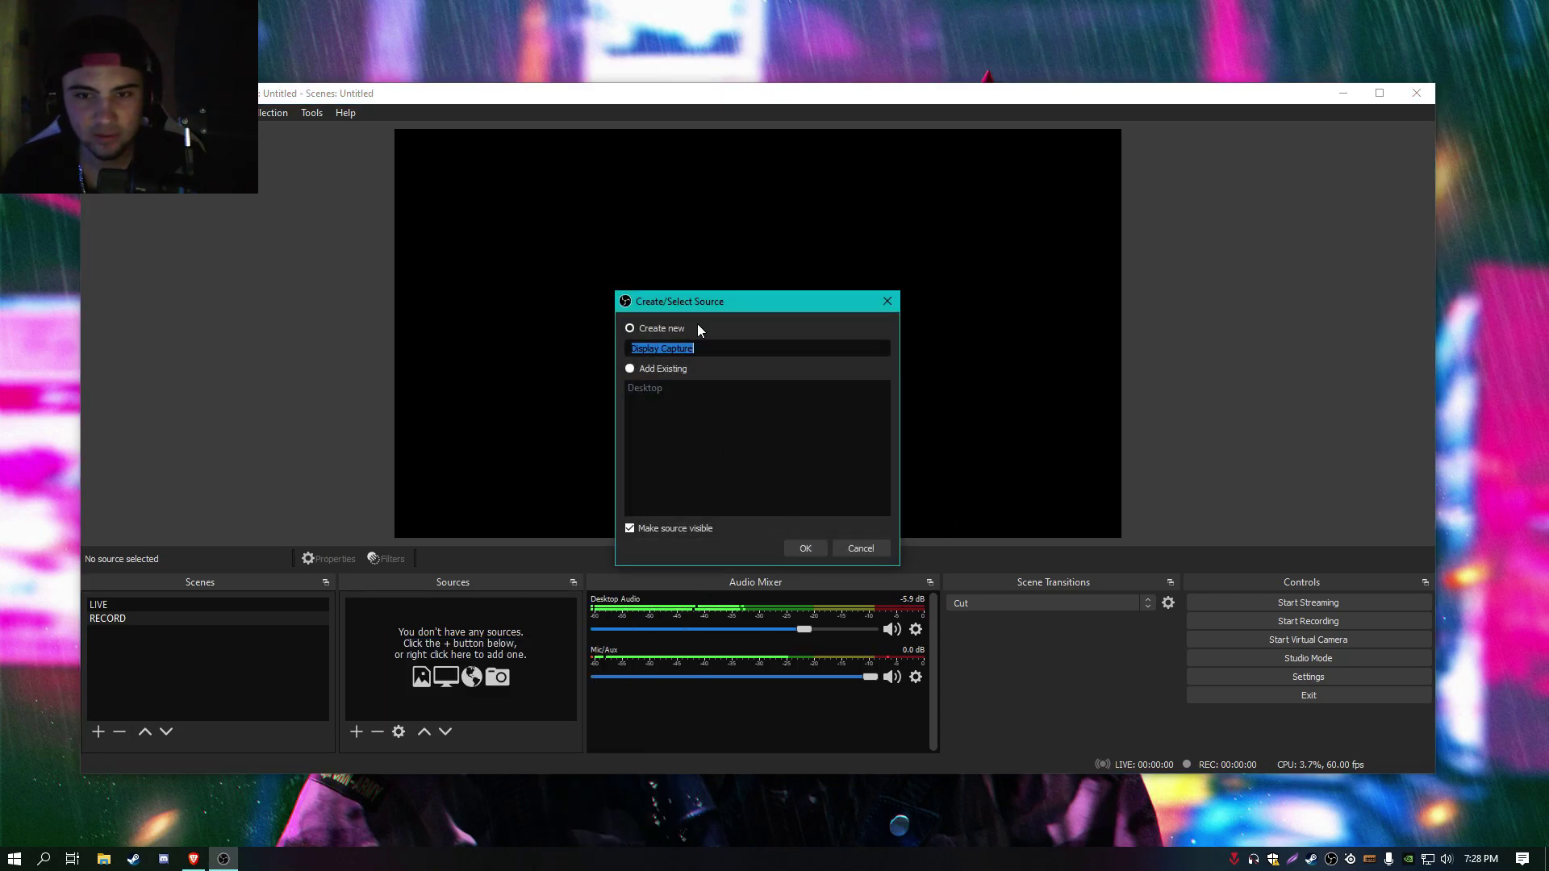
{"action": "left_click", "coordinate": [822, 545]}
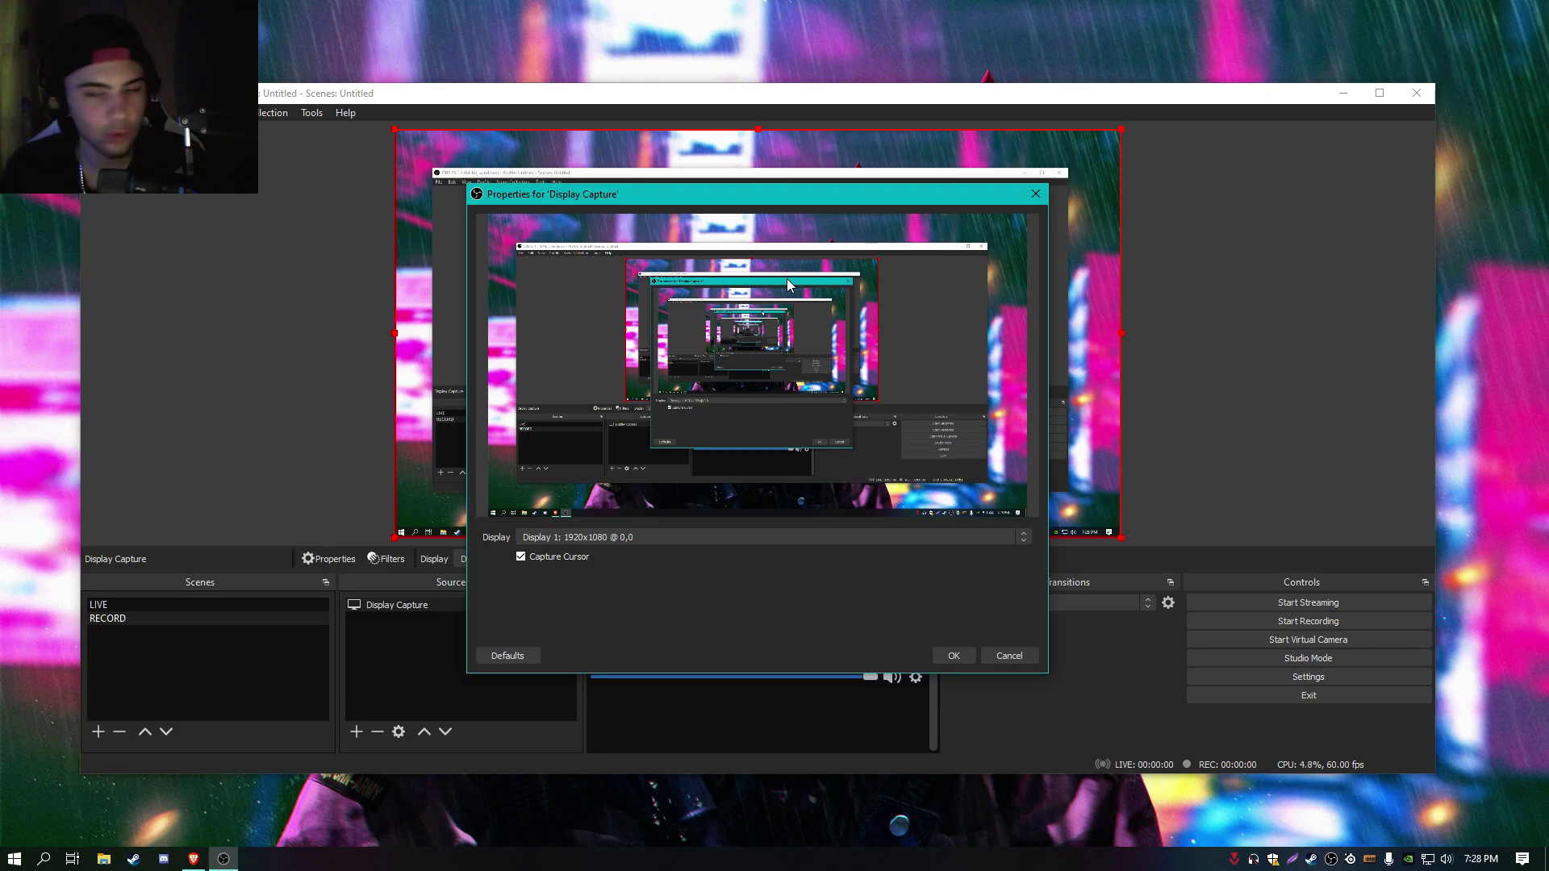
Step: Examine the displays offered in the Display Capture properties, keep Display 1: 1920x1080, and cancel the dialog
{"action": "left_click", "coordinate": [612, 535]}
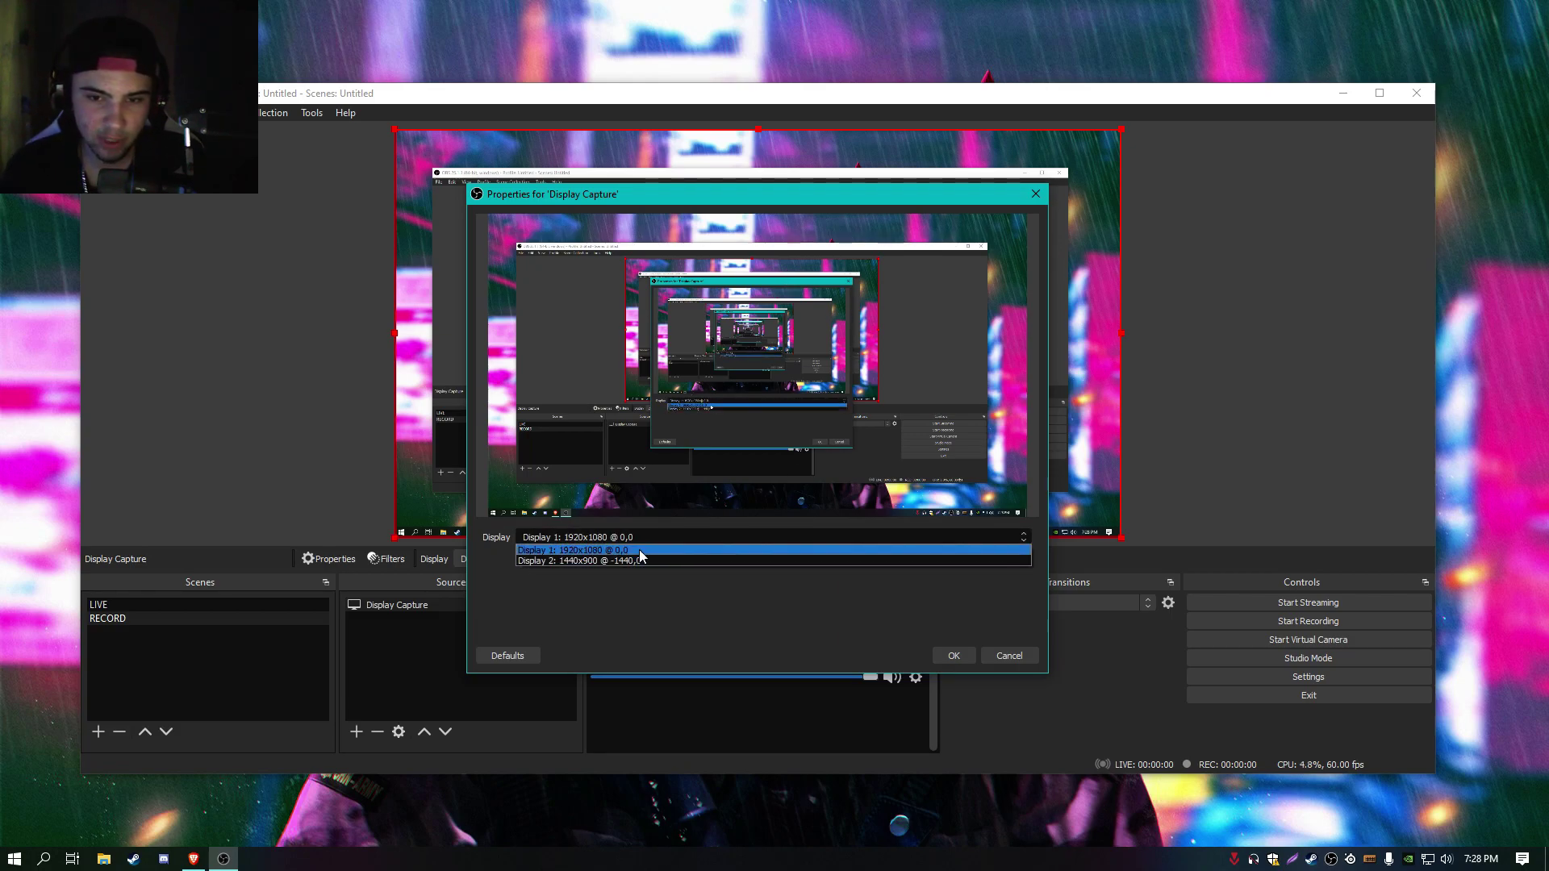
{"action": "left_click", "coordinate": [639, 549]}
{"action": "left_click", "coordinate": [1009, 655]}
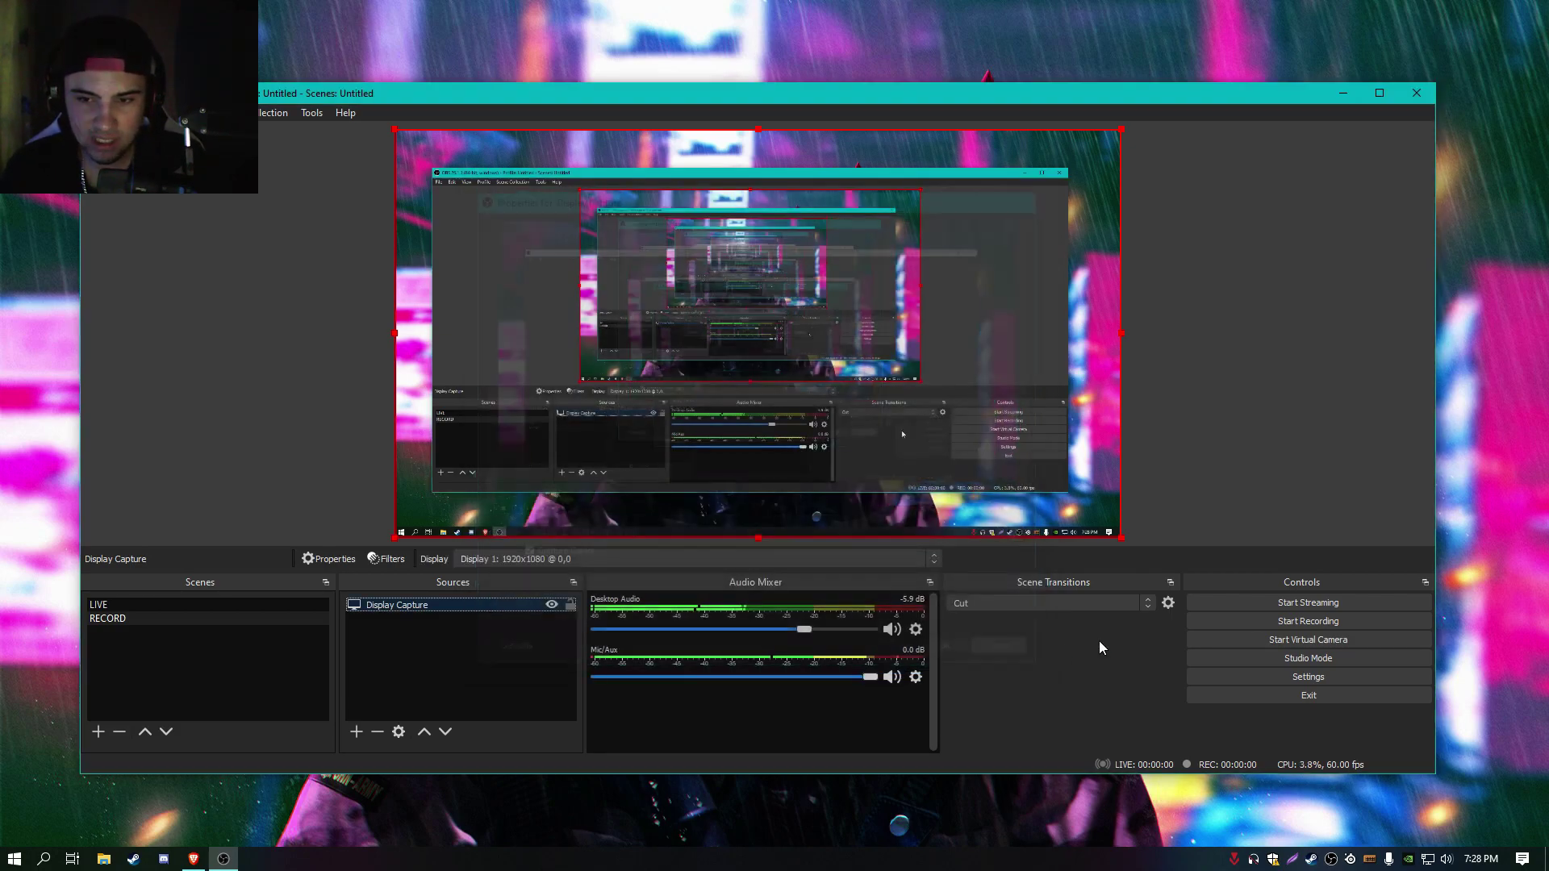
Step: Remove the Display Capture source from the RECORD scene
{"action": "right_click", "coordinate": [492, 603]}
{"action": "left_click", "coordinate": [550, 387]}
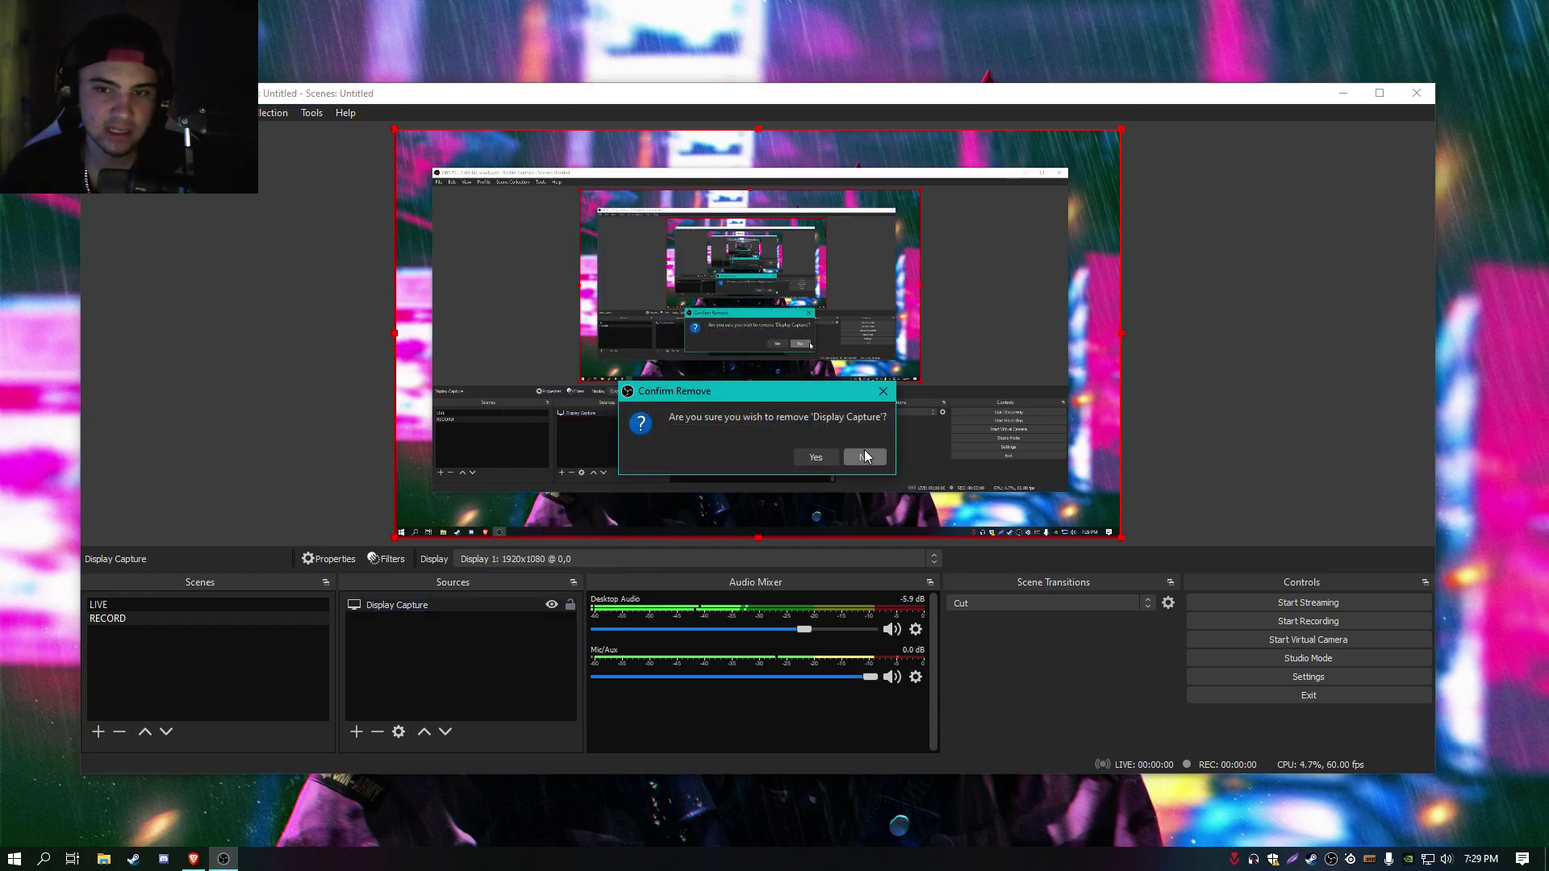
{"action": "left_click", "coordinate": [816, 457]}
Step: Review the source types that can be added to the RECORD scene, and return to the LIVE scene
{"action": "right_click", "coordinate": [479, 630]}
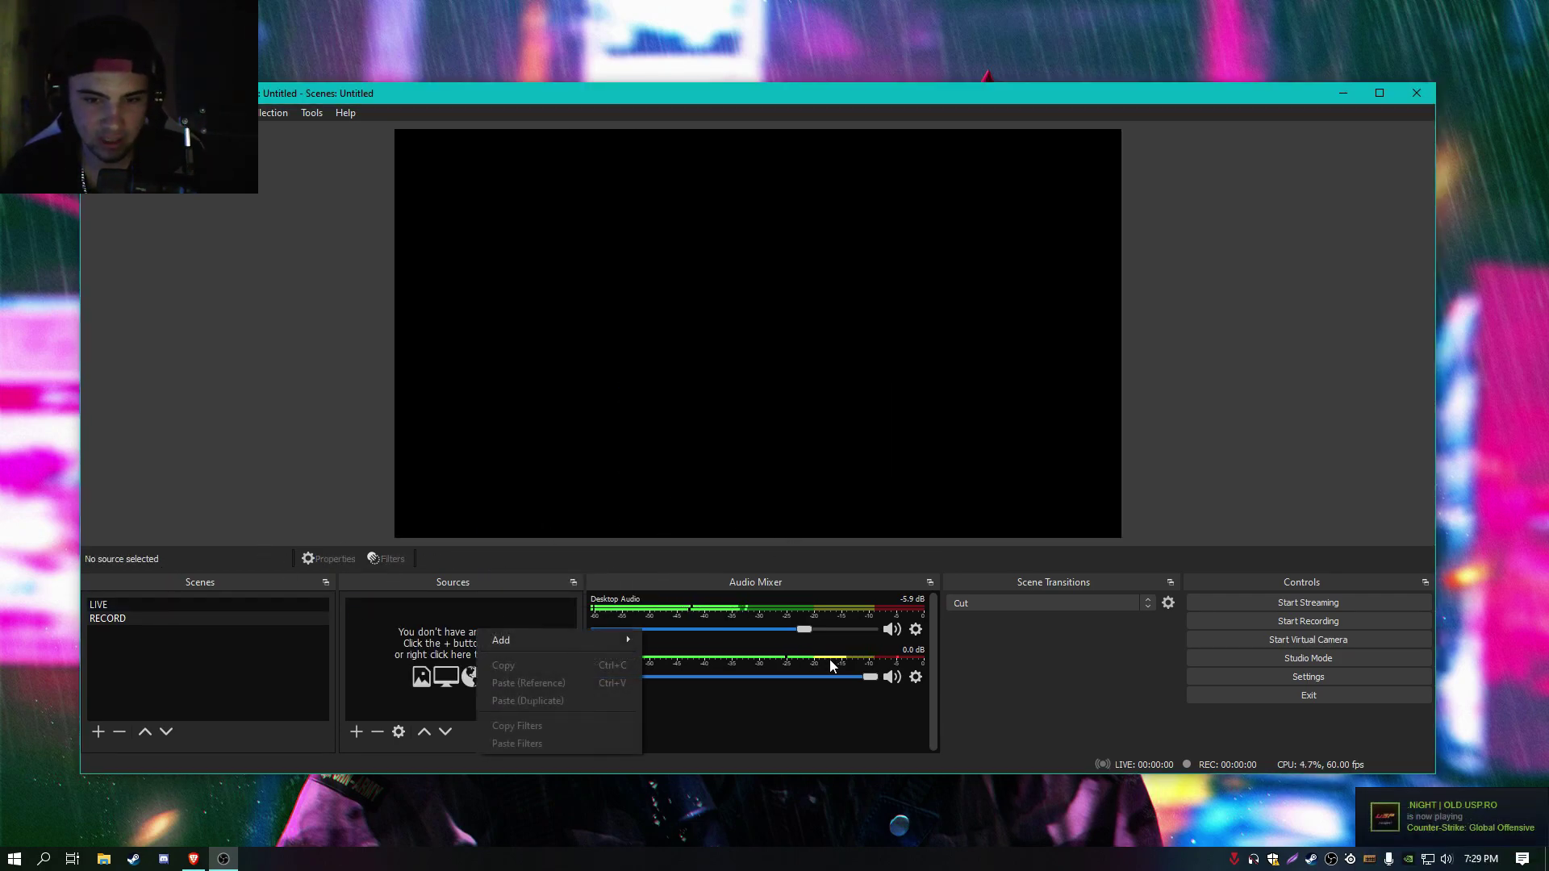
{"action": "mouse_move", "coordinate": [520, 642]}
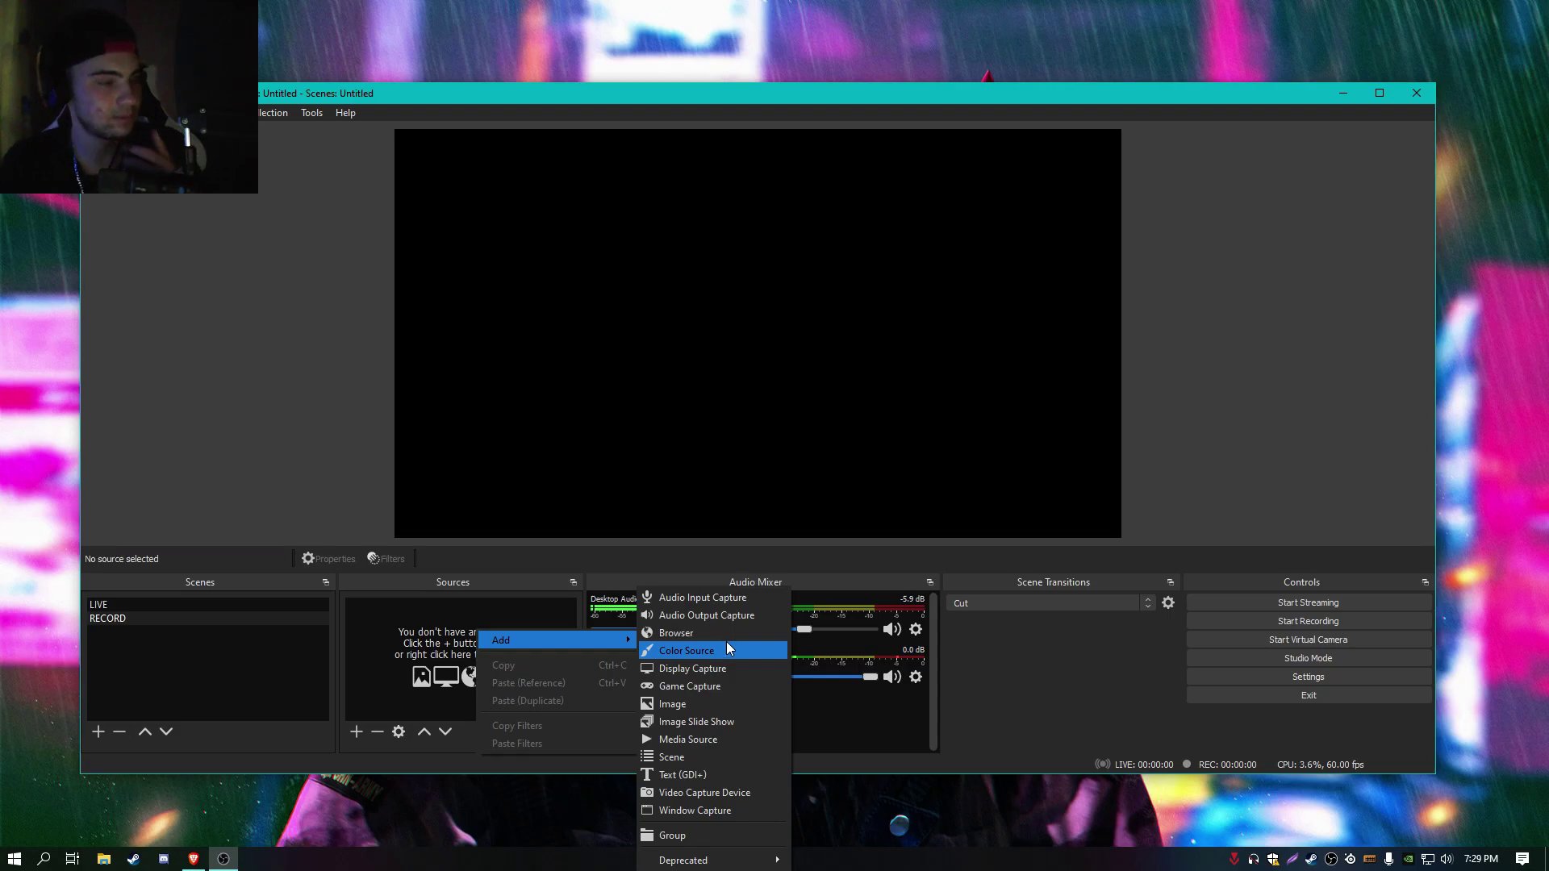
{"action": "key", "text": "Escape"}
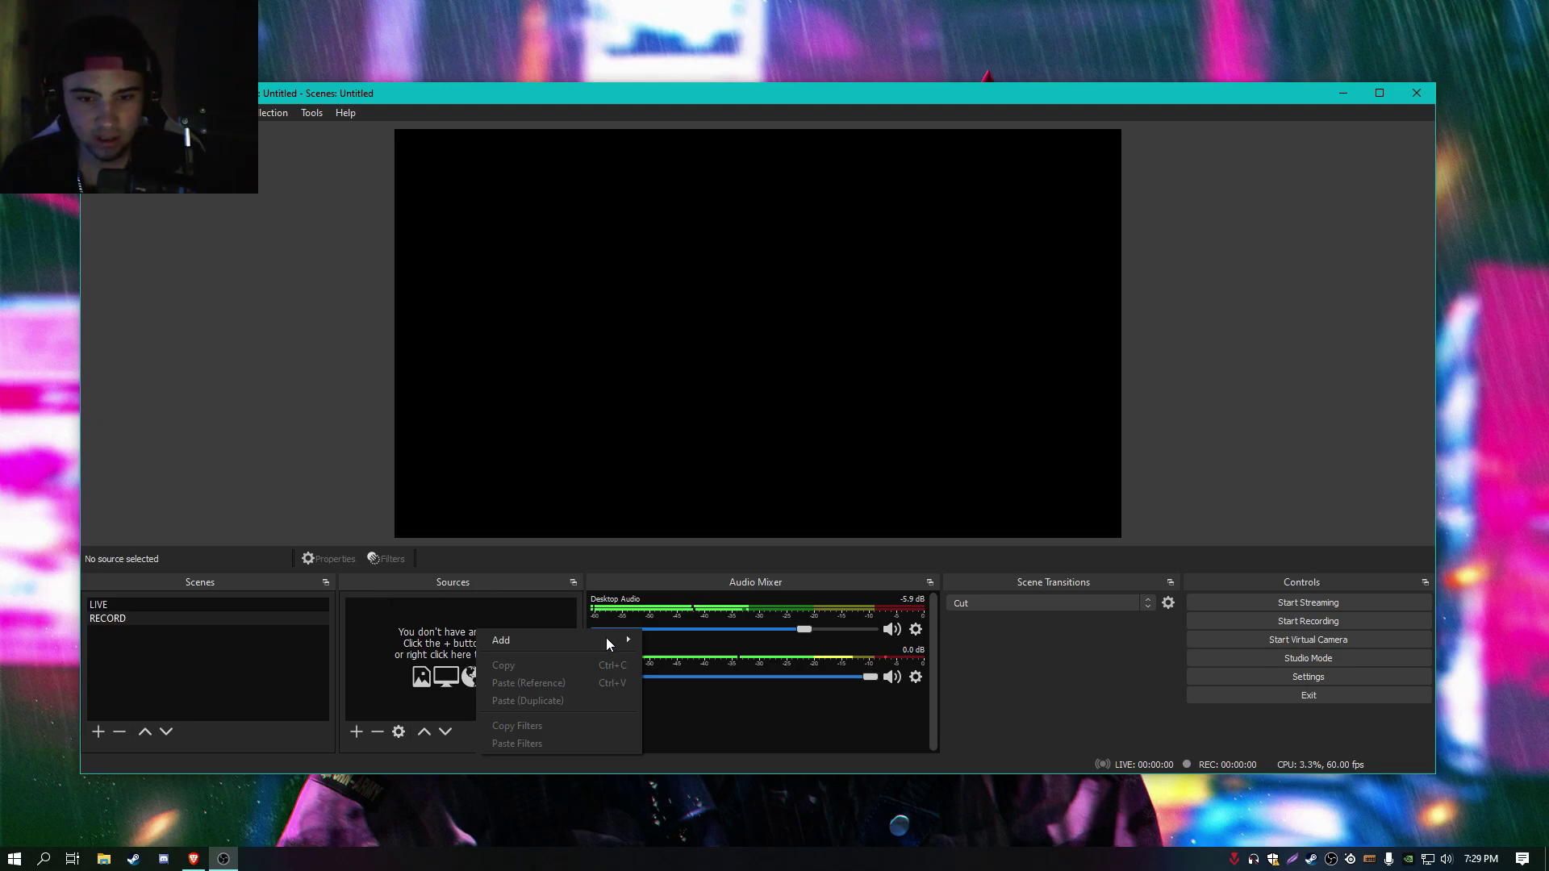
{"action": "left_click", "coordinate": [370, 460]}
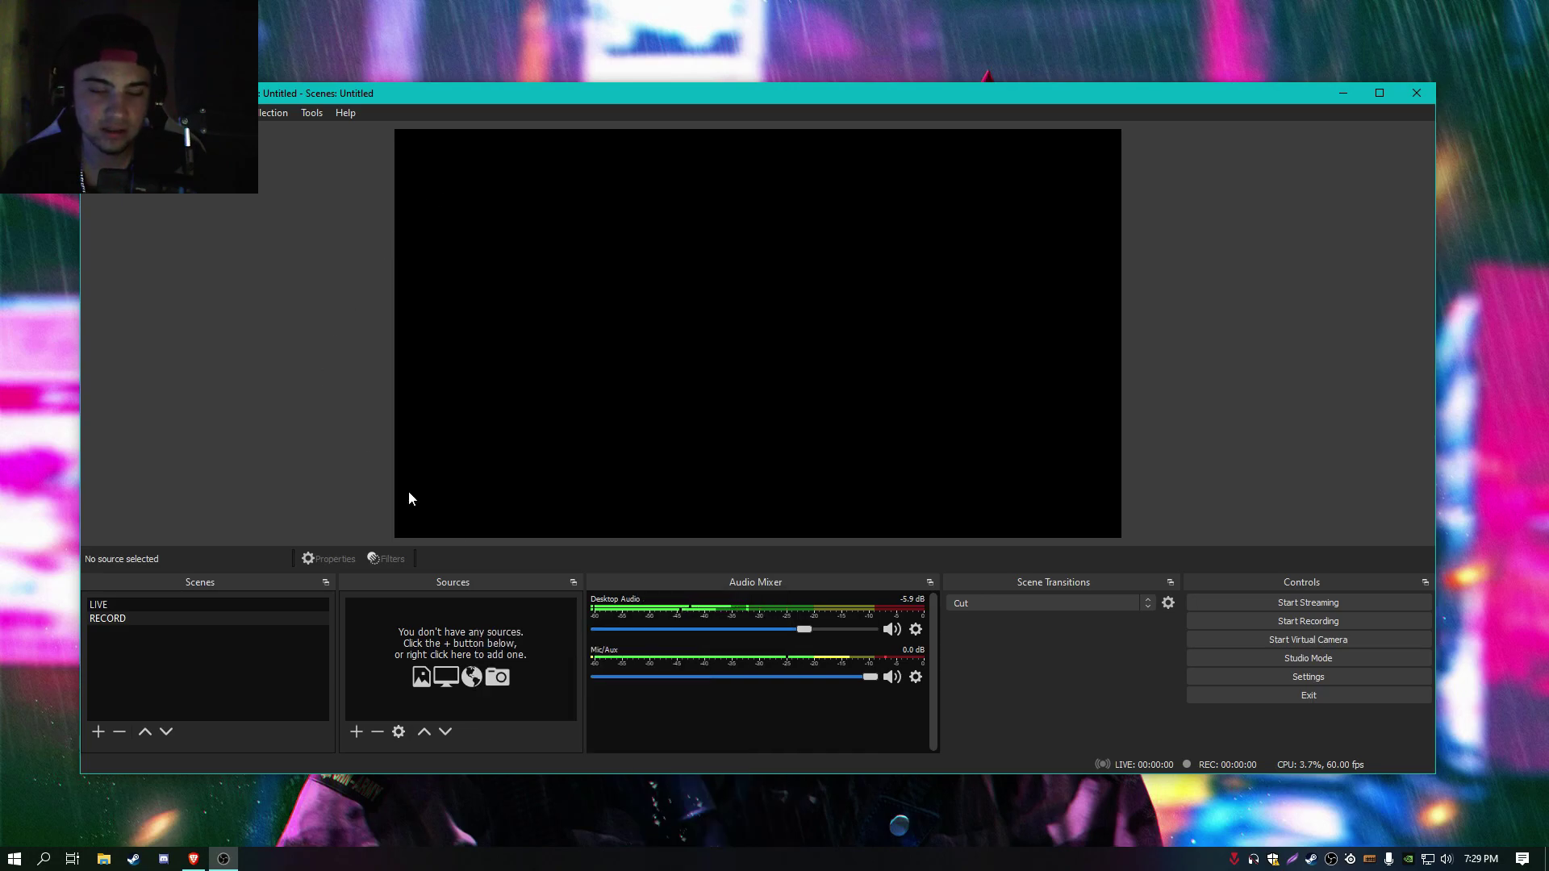
{"action": "right_click", "coordinate": [525, 630]}
{"action": "left_click", "coordinate": [407, 615]}
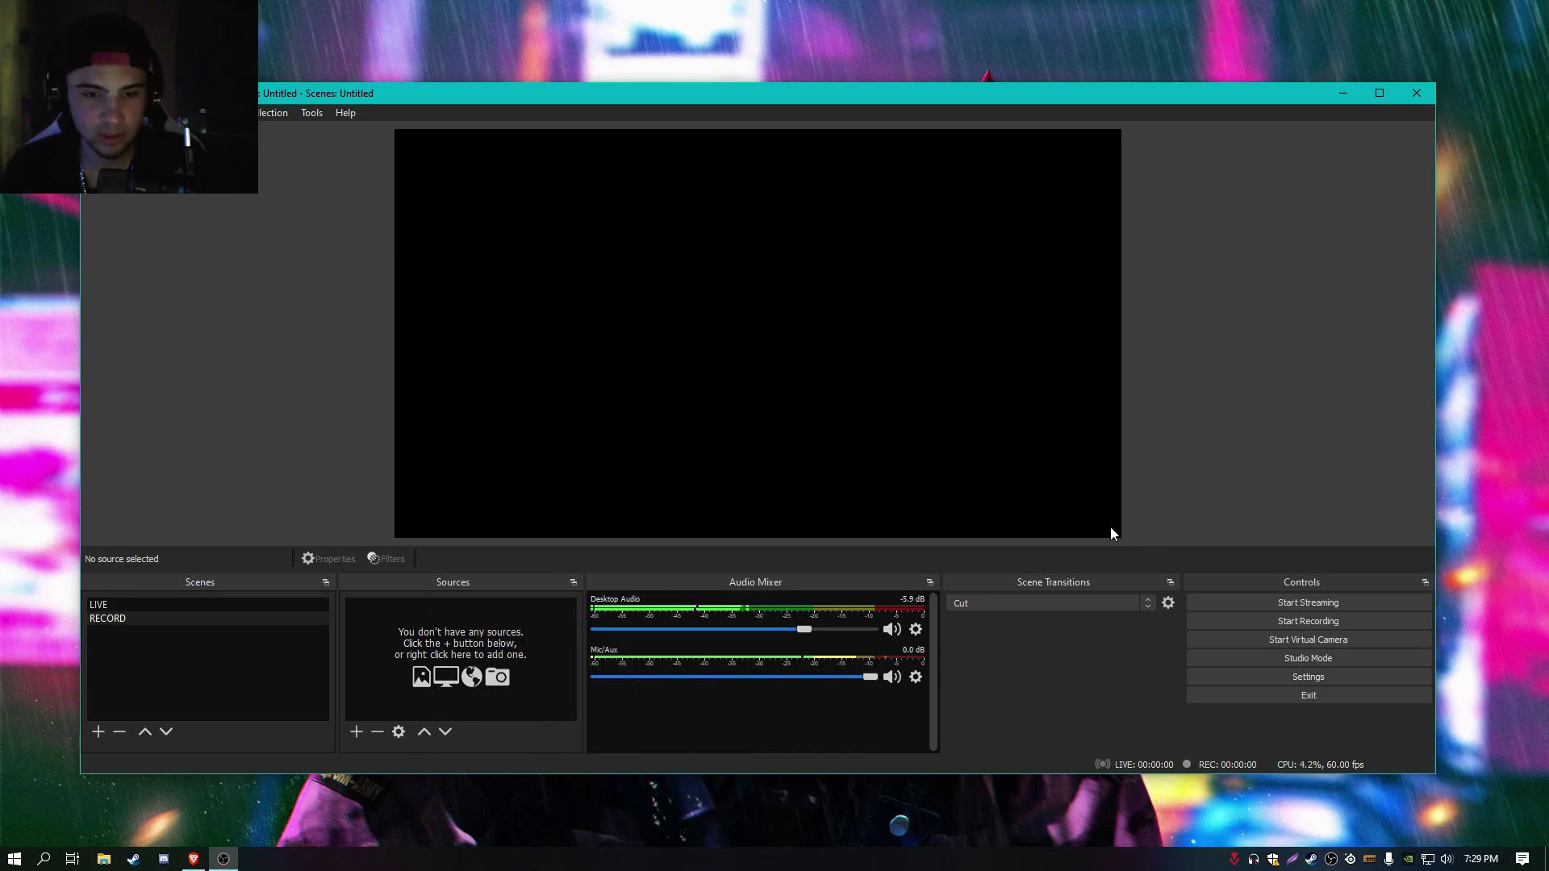
{"action": "left_click", "coordinate": [165, 604]}
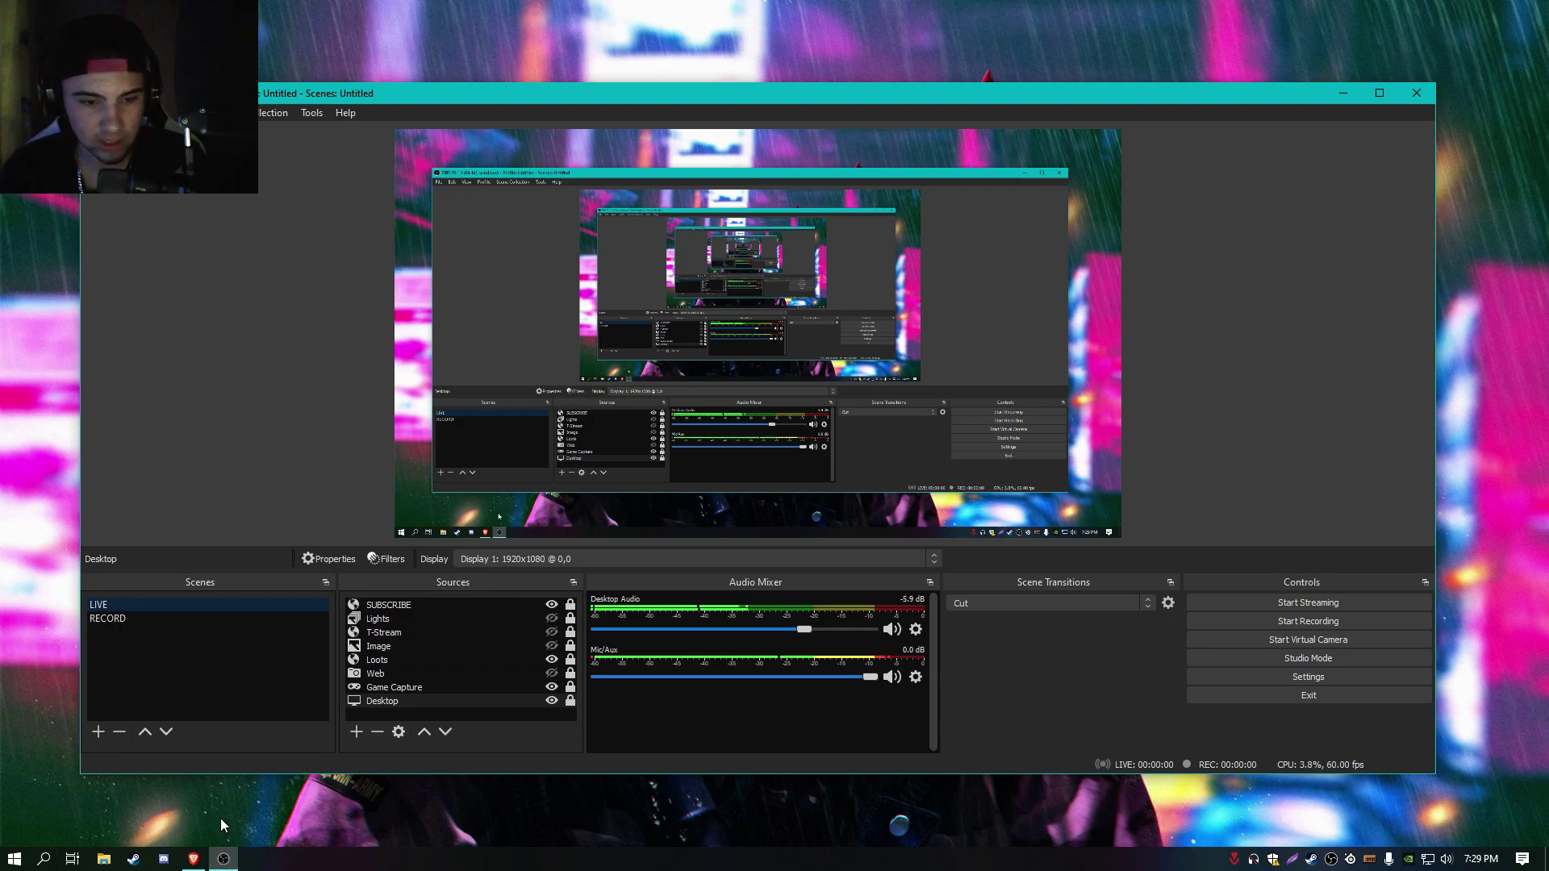
Step: Switch to YouTube Studio in the browser and examine the stream key, additional settings and stream latency options of the live stream
{"action": "left_click", "coordinate": [216, 860]}
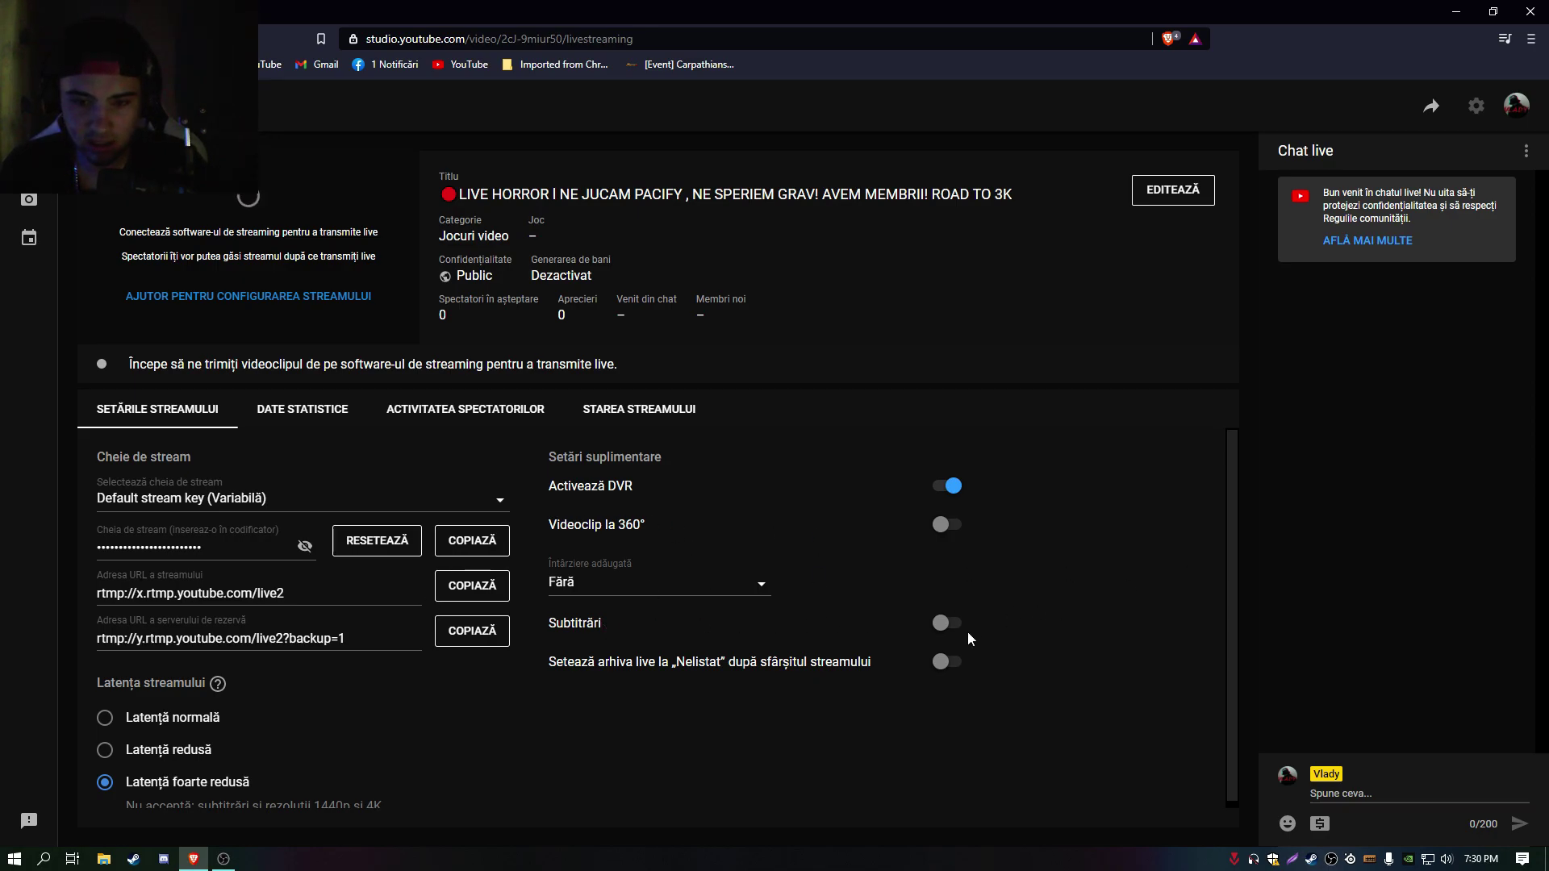
{"action": "scroll", "coordinate": [341, 579], "scroll_direction": "down", "scroll_amount": 1}
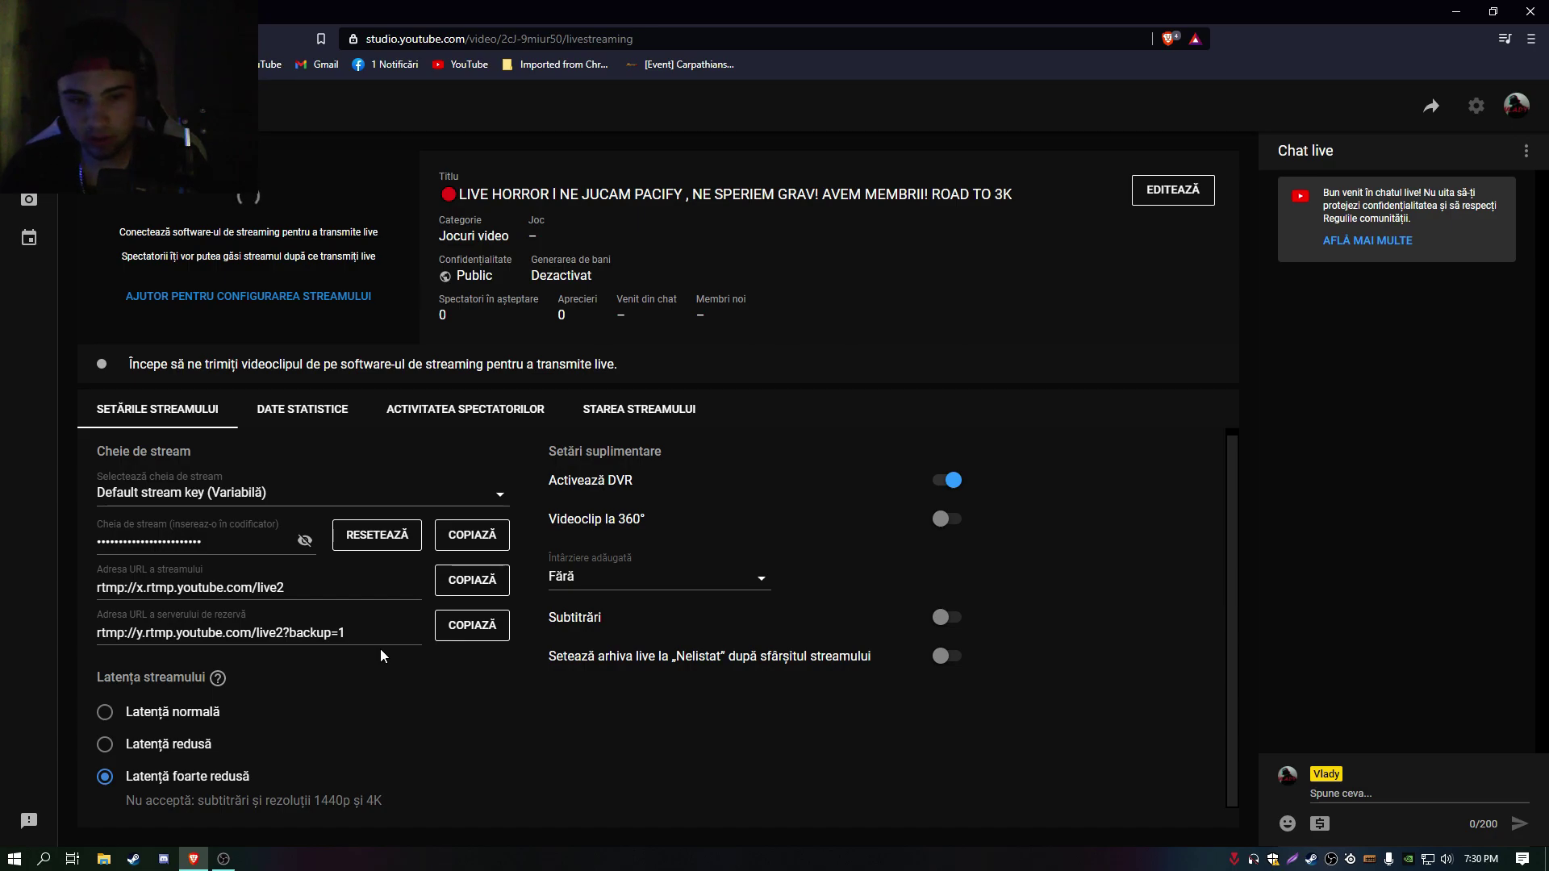
{"action": "left_click_drag", "start_coordinate": [137, 676], "coordinate": [172, 677]}
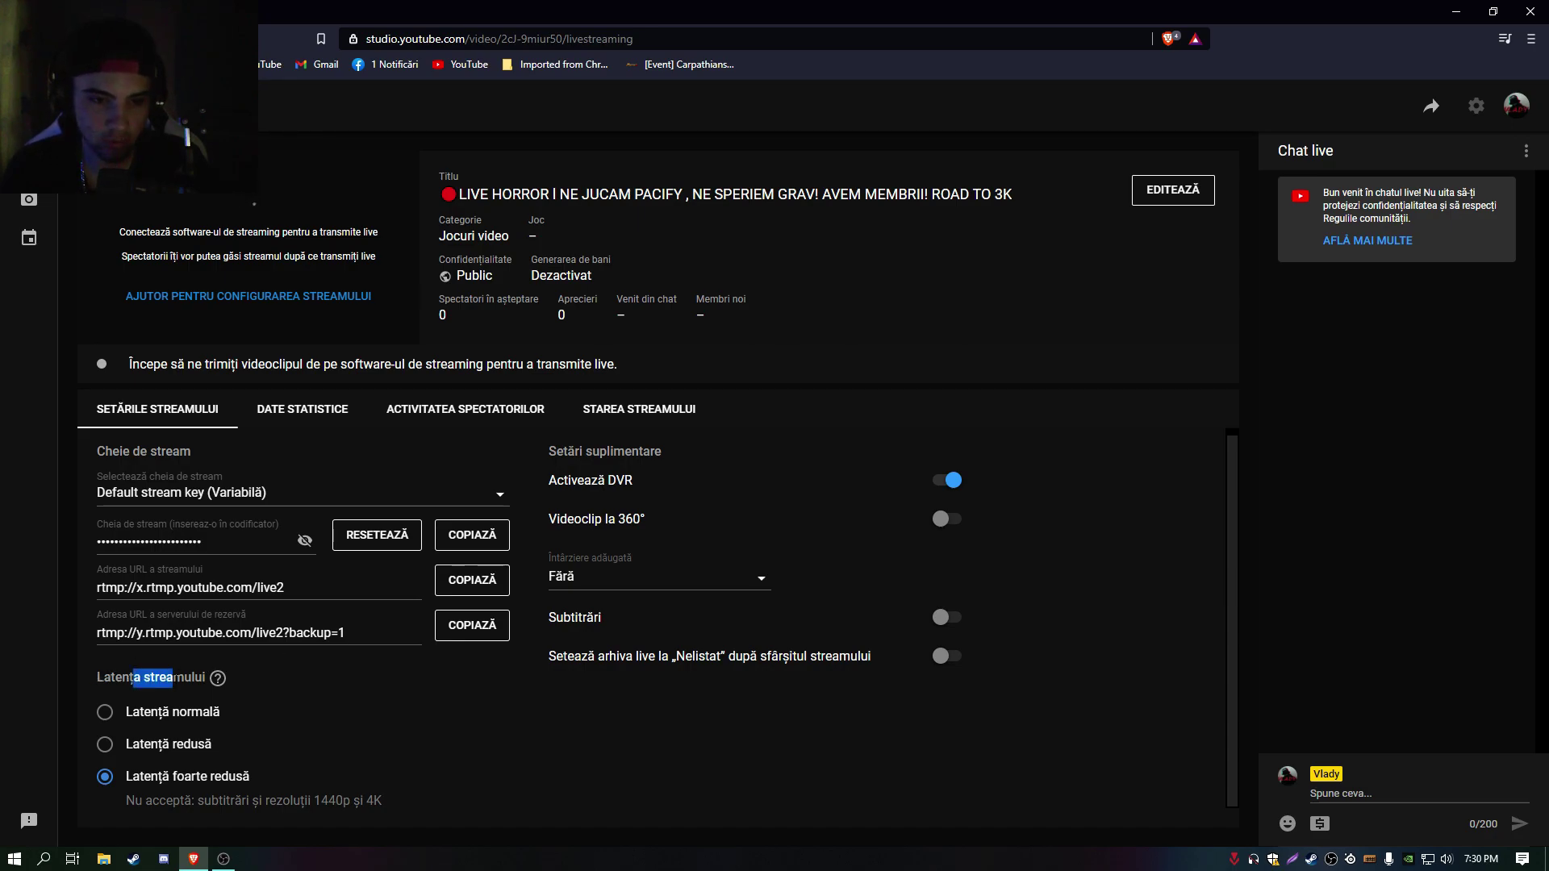
{"action": "left_click", "coordinate": [200, 676]}
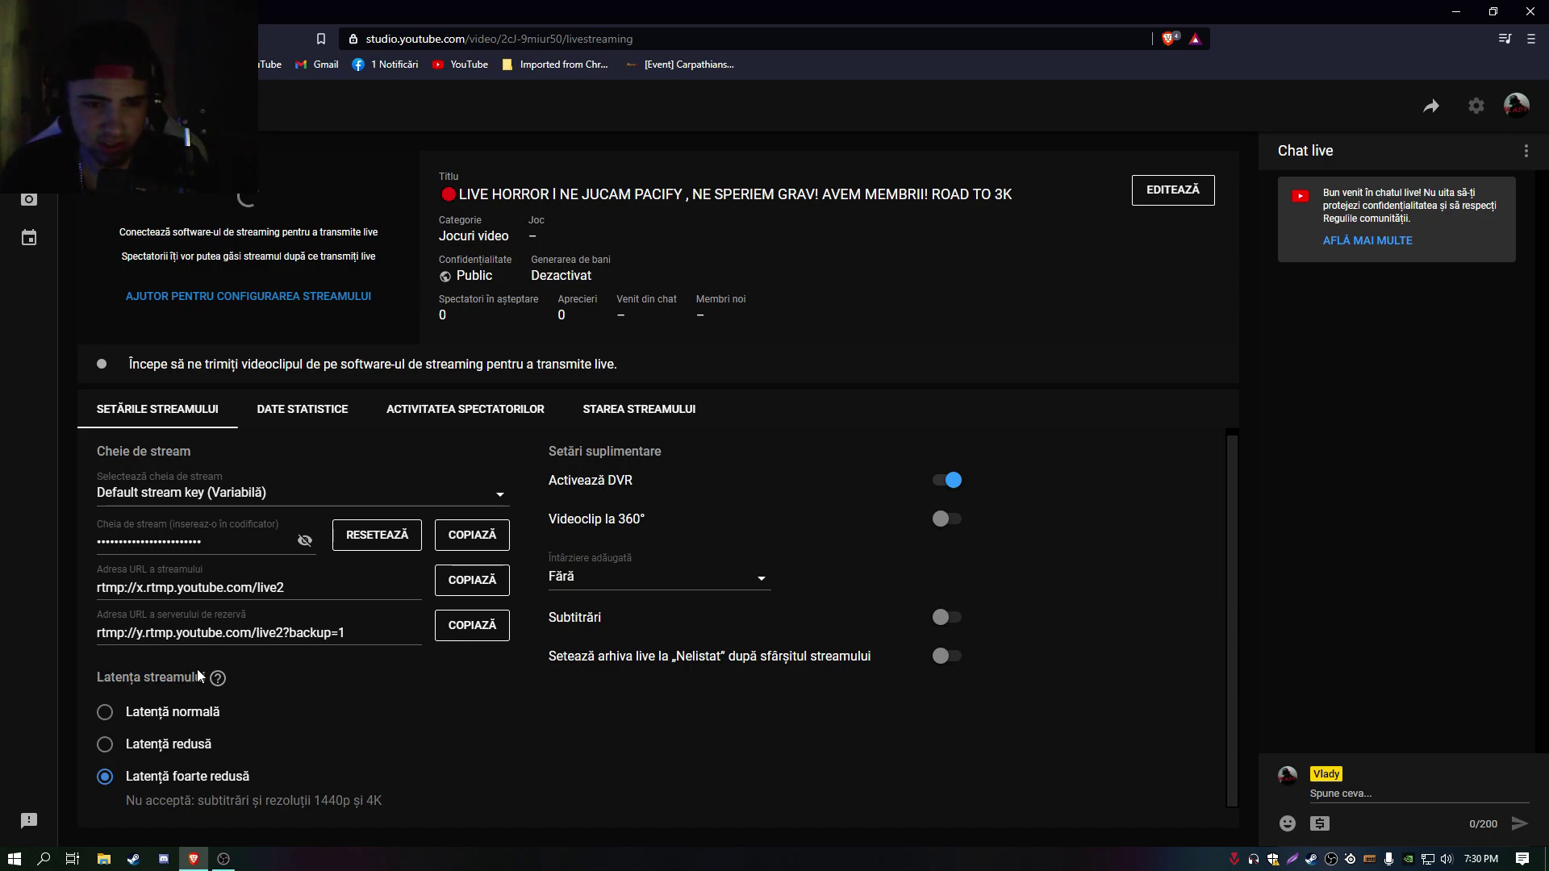
{"action": "mouse_move", "coordinate": [217, 679]}
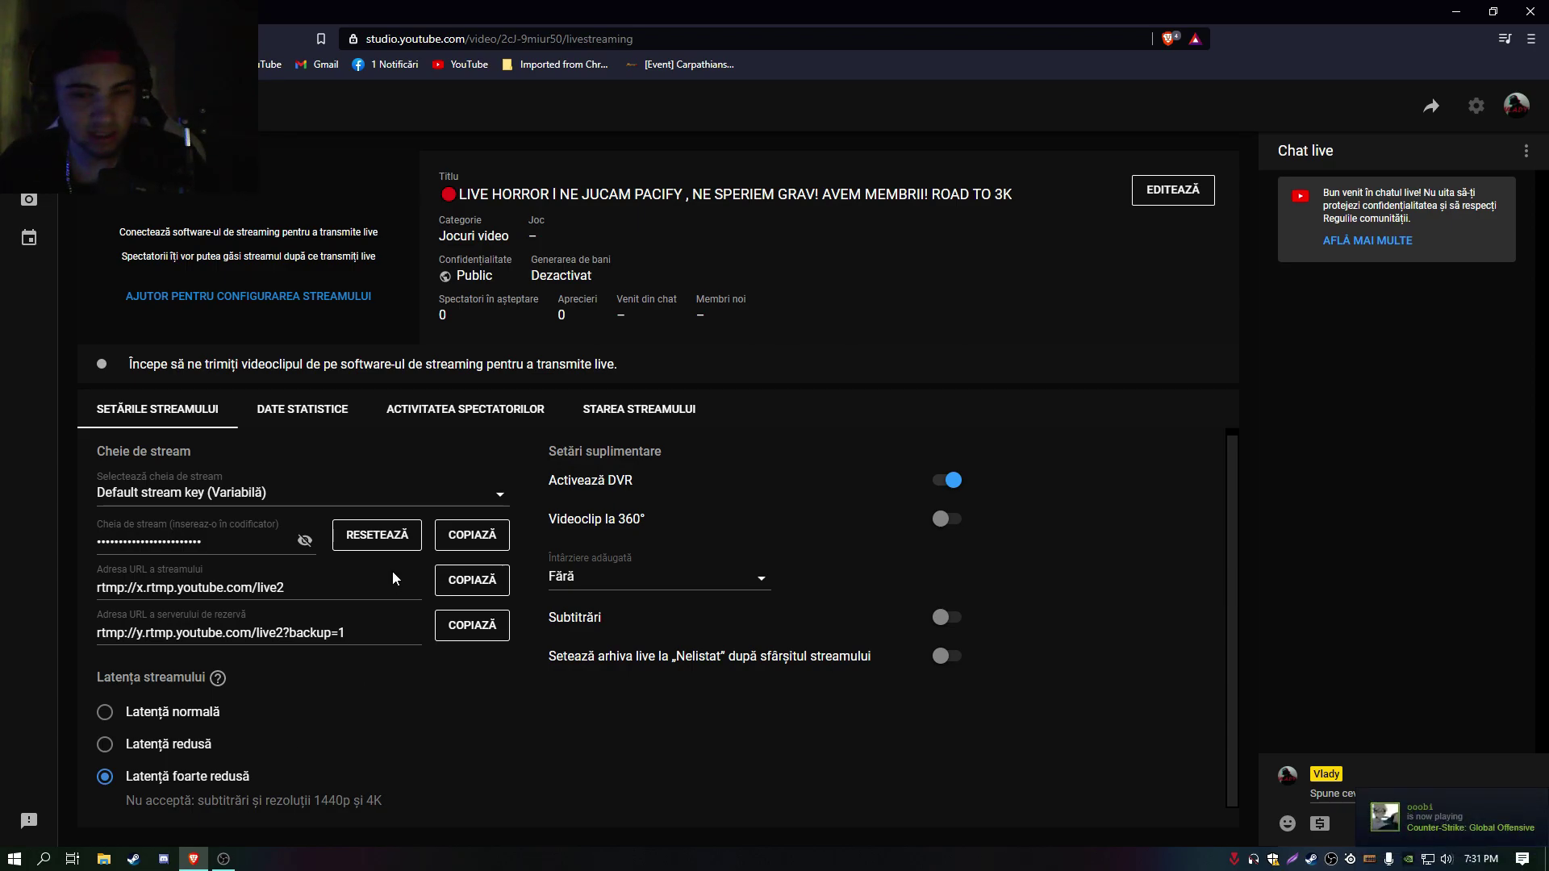
Step: Examine the live stream's statistics, viewer activity and stream health, and return to its stream settings
{"action": "left_click", "coordinate": [322, 412]}
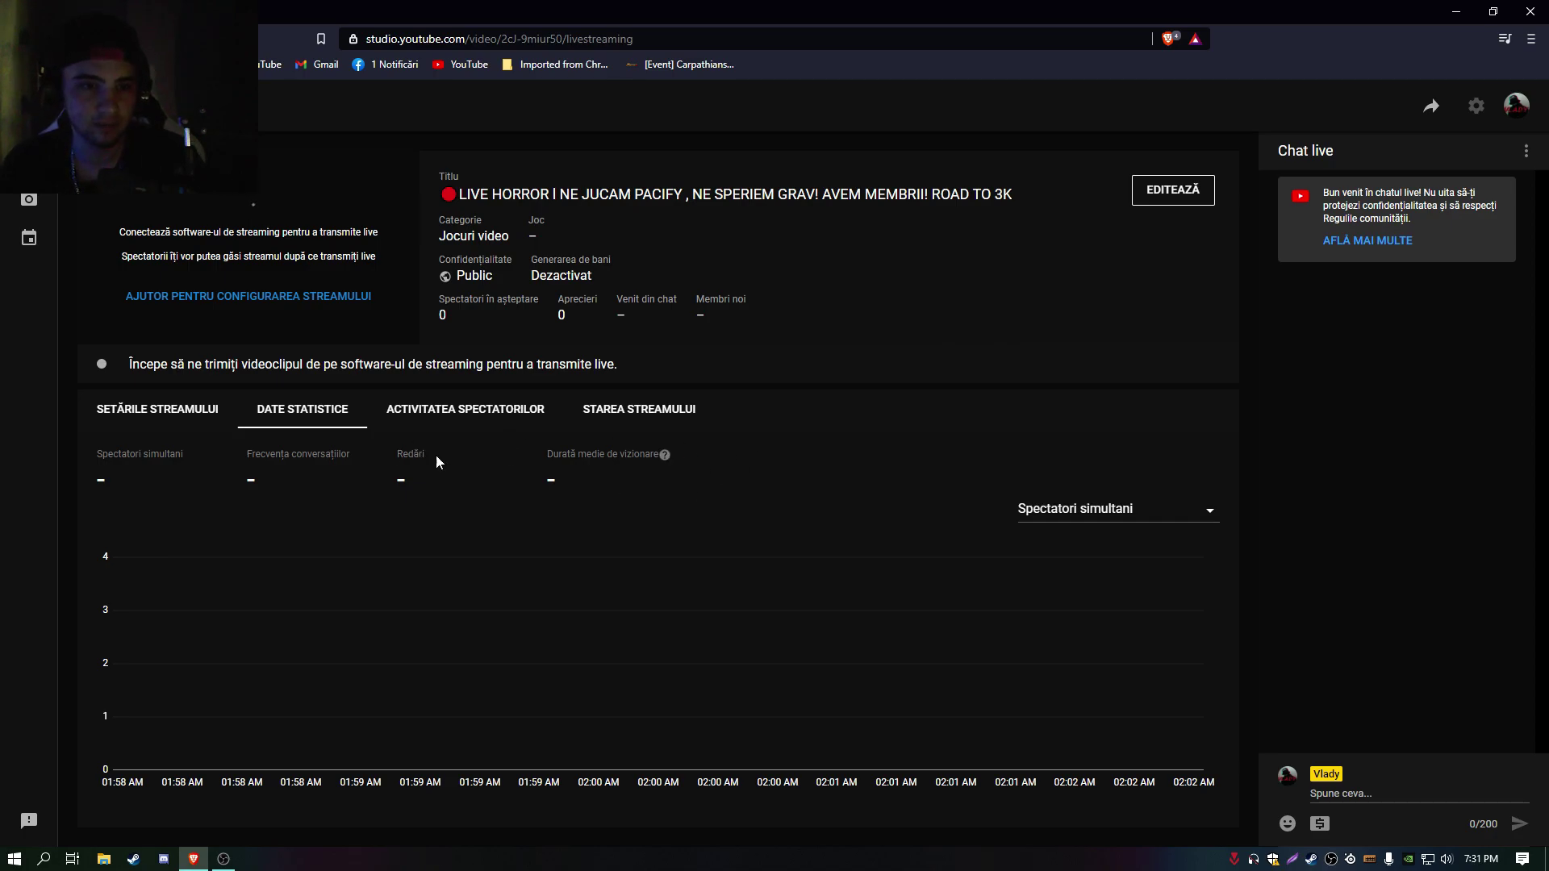
{"action": "left_click", "coordinate": [524, 413]}
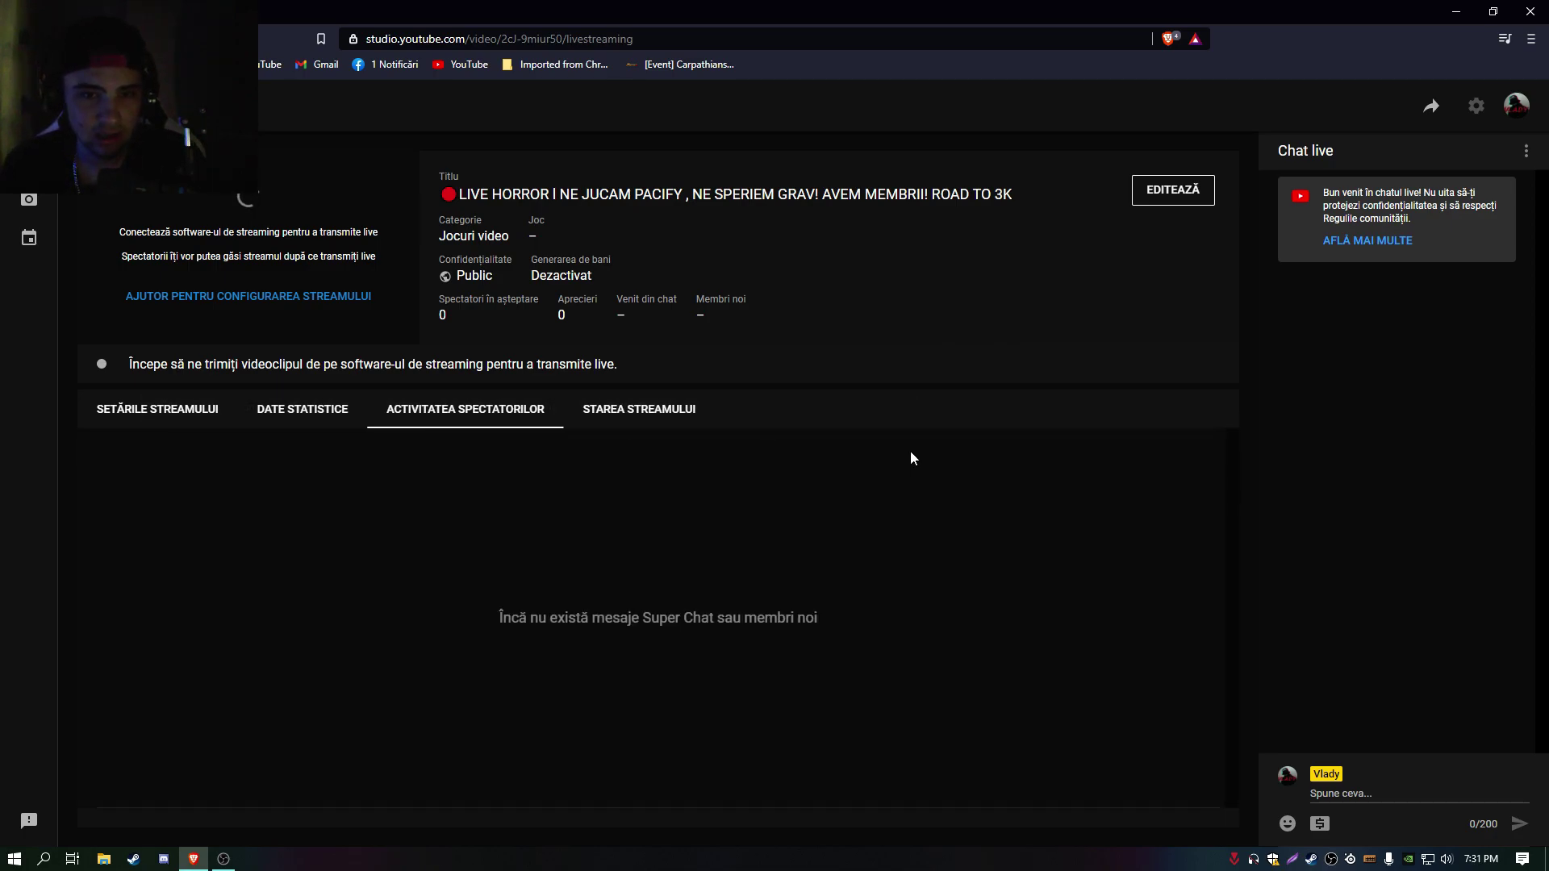
{"action": "left_click", "coordinate": [660, 428]}
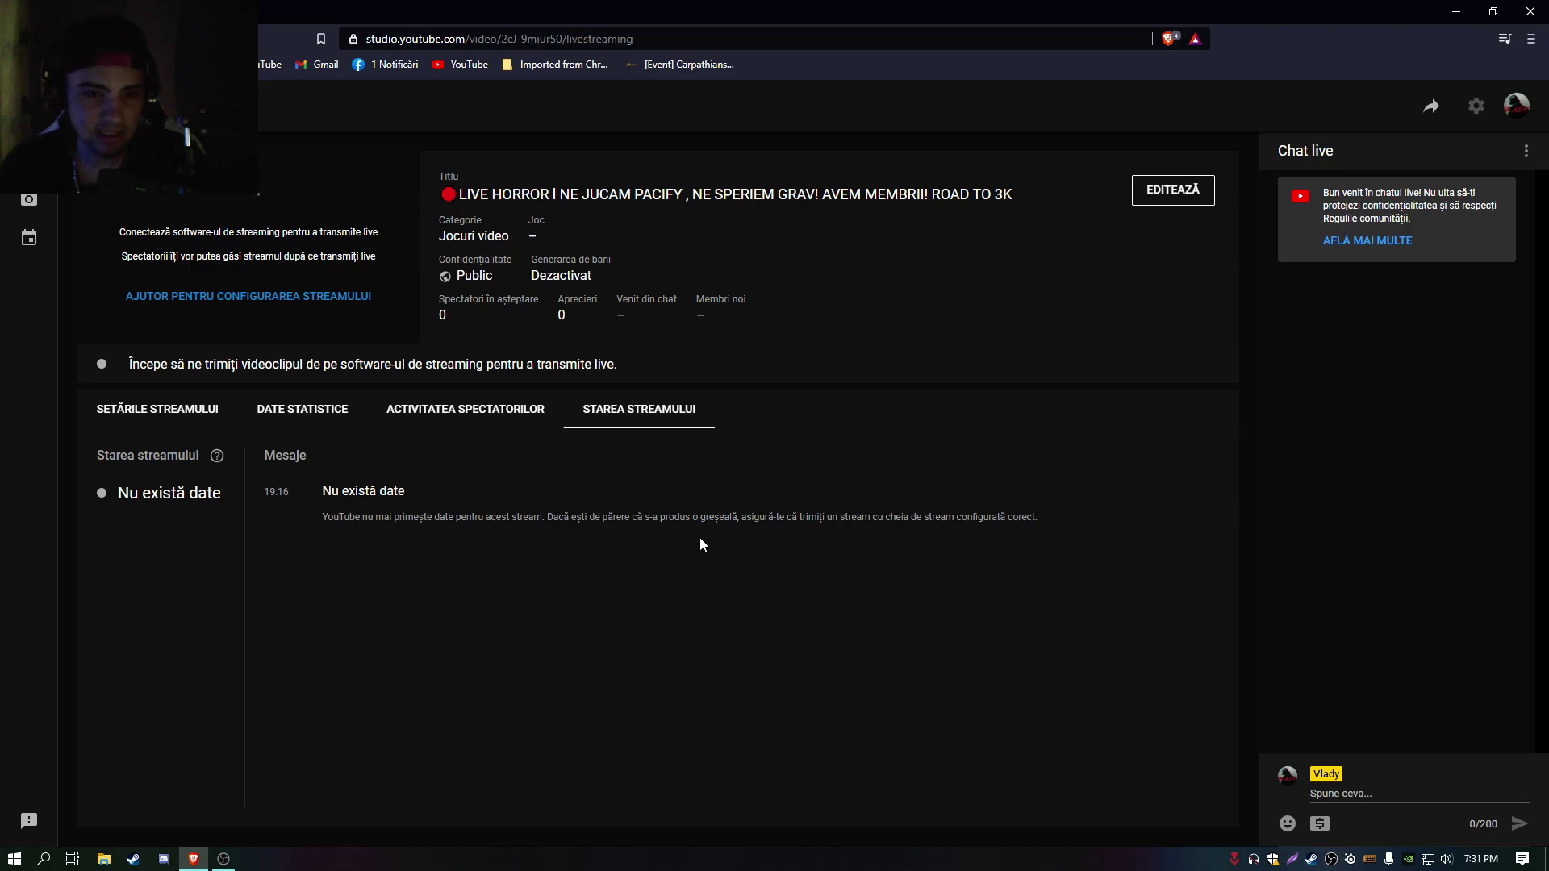
{"action": "left_click_drag", "start_coordinate": [207, 587], "coordinate": [597, 551]}
{"action": "left_click", "coordinate": [597, 551]}
{"action": "left_click_drag", "start_coordinate": [116, 610], "coordinate": [672, 557]}
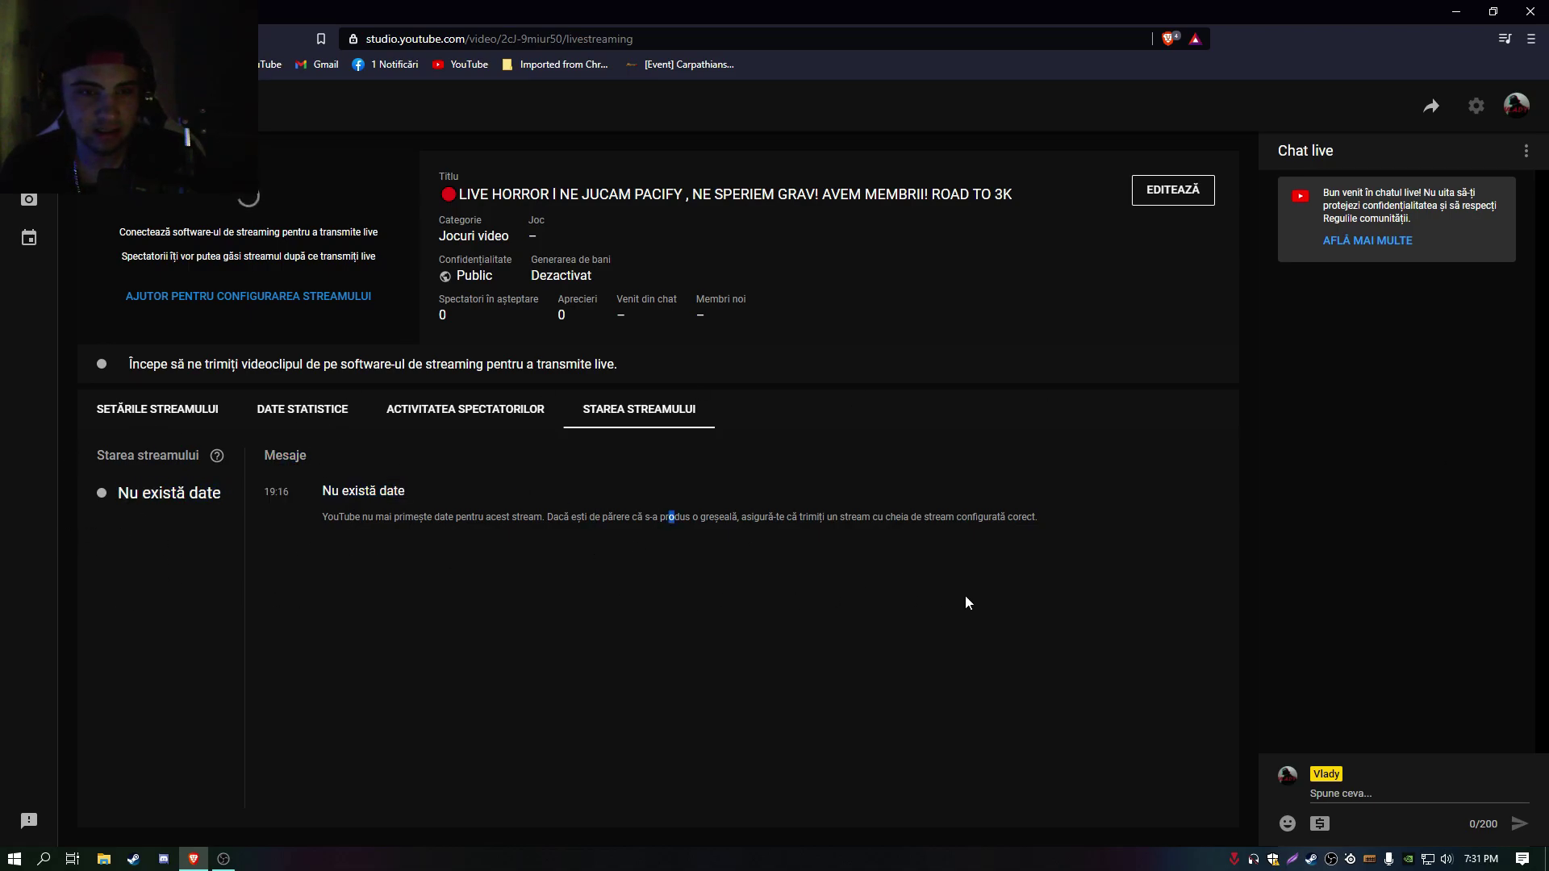
{"action": "left_click", "coordinate": [197, 408]}
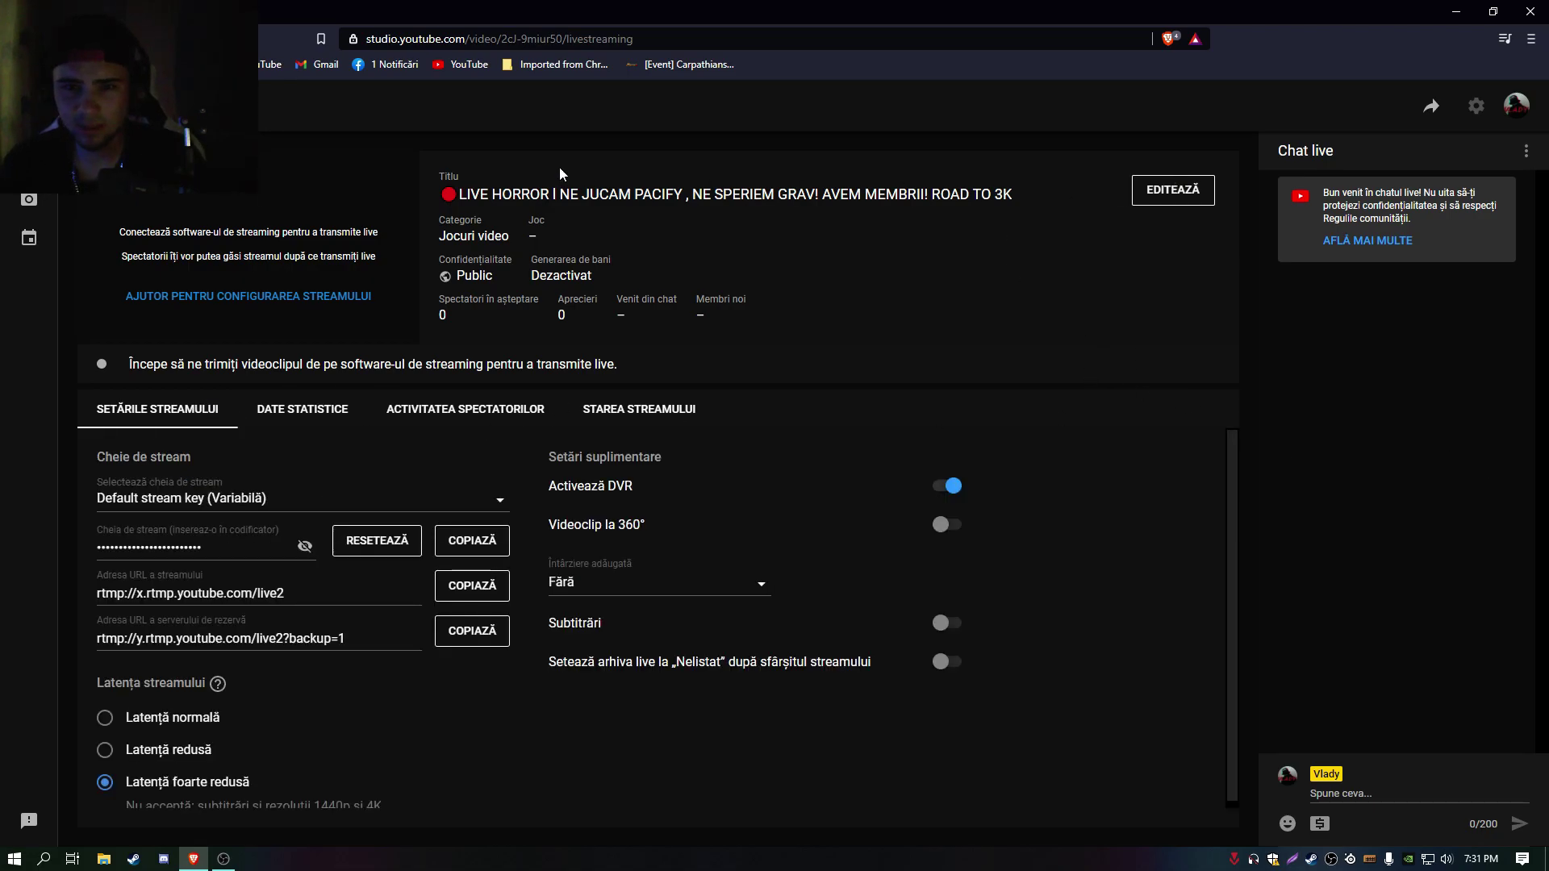
{"action": "scroll", "coordinate": [369, 678], "scroll_direction": "down", "scroll_amount": 1}
{"action": "scroll", "coordinate": [1099, 645], "scroll_direction": "up", "scroll_amount": 1}
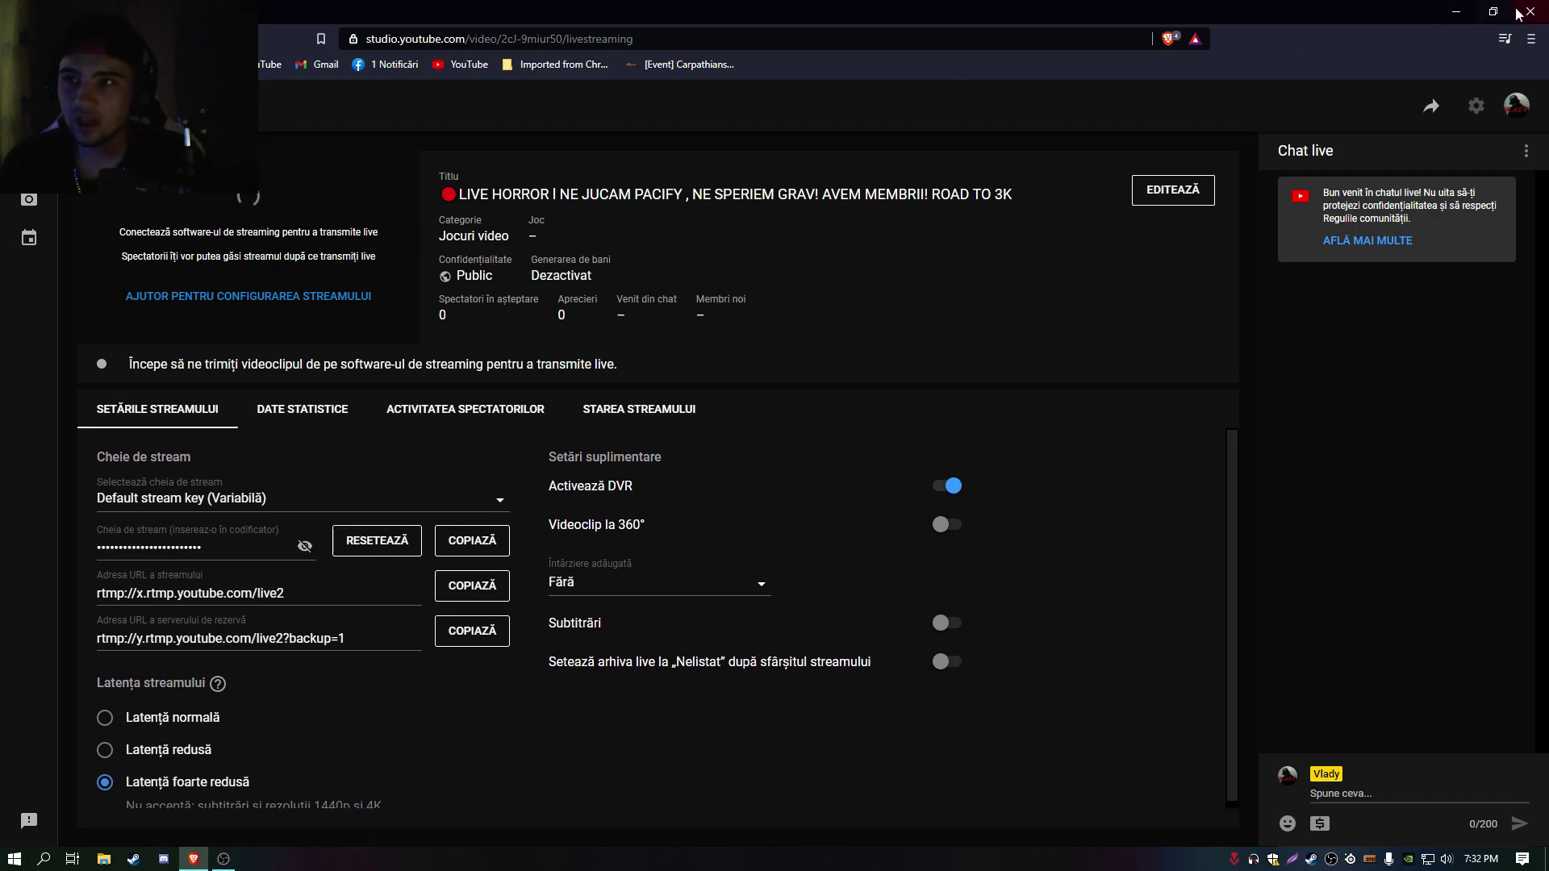
Step: Close the browser, return to OBS and move its window slightly higher on the desktop
{"action": "left_click", "coordinate": [1541, 15]}
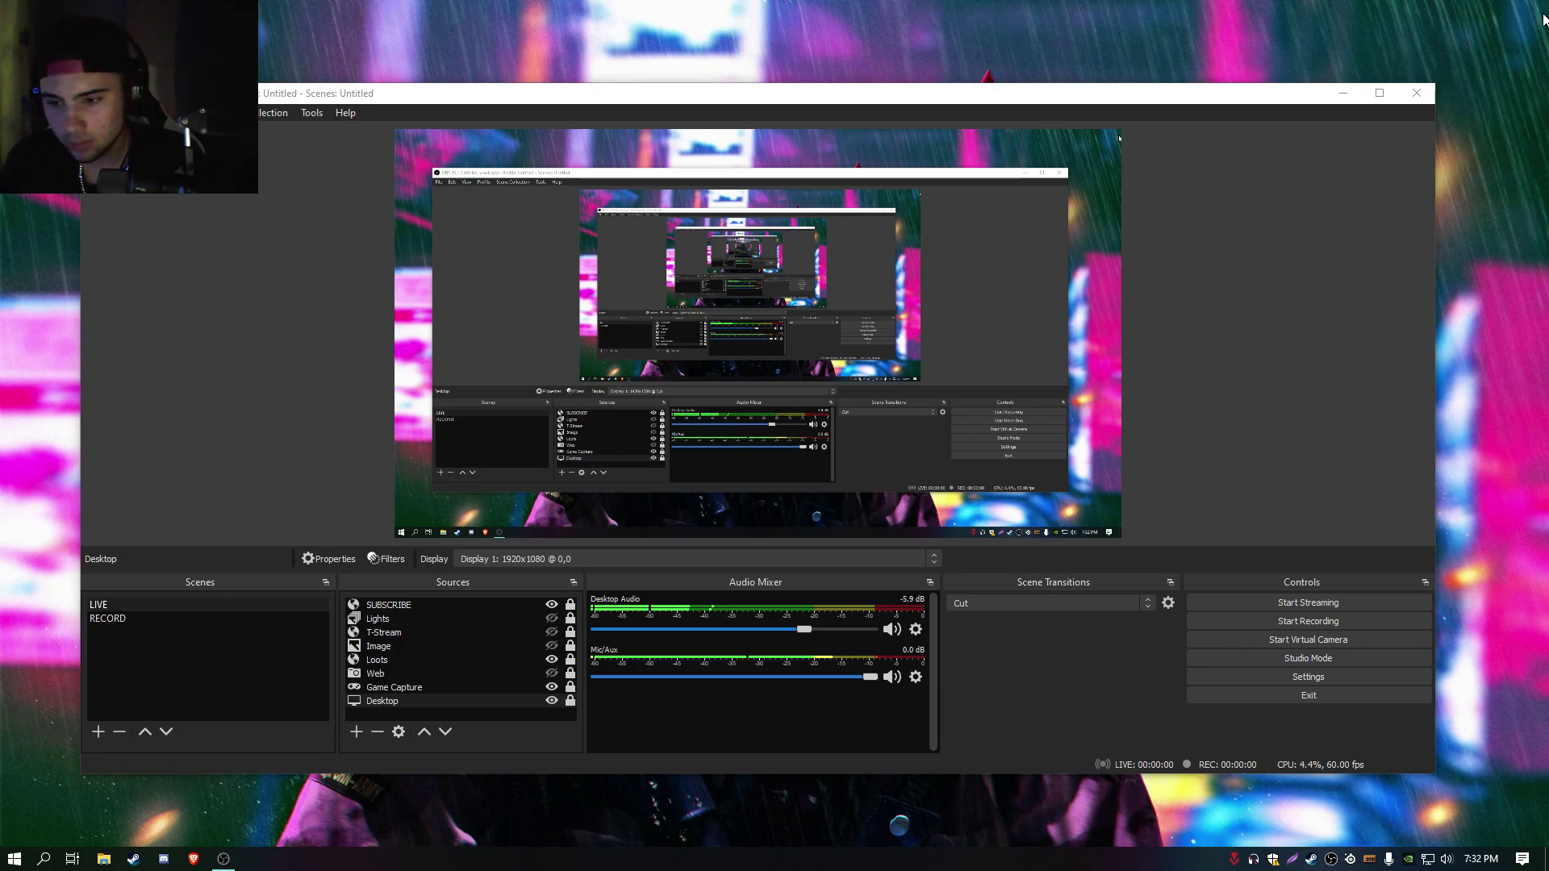
{"action": "left_click", "coordinate": [1284, 768]}
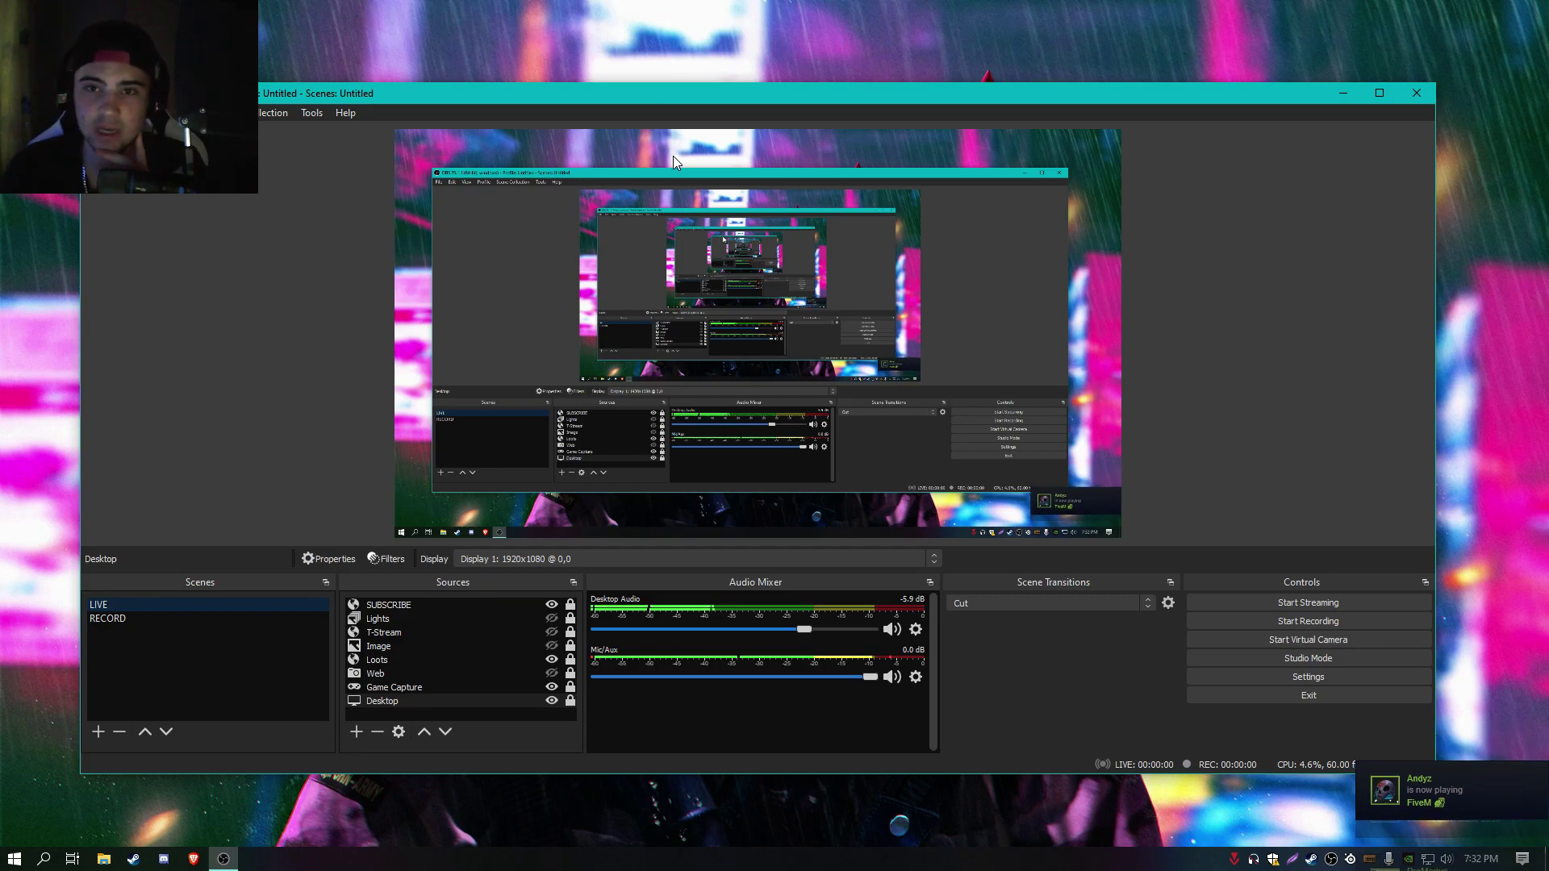
{"action": "left_click_drag", "start_coordinate": [670, 99], "coordinate": [667, 81]}
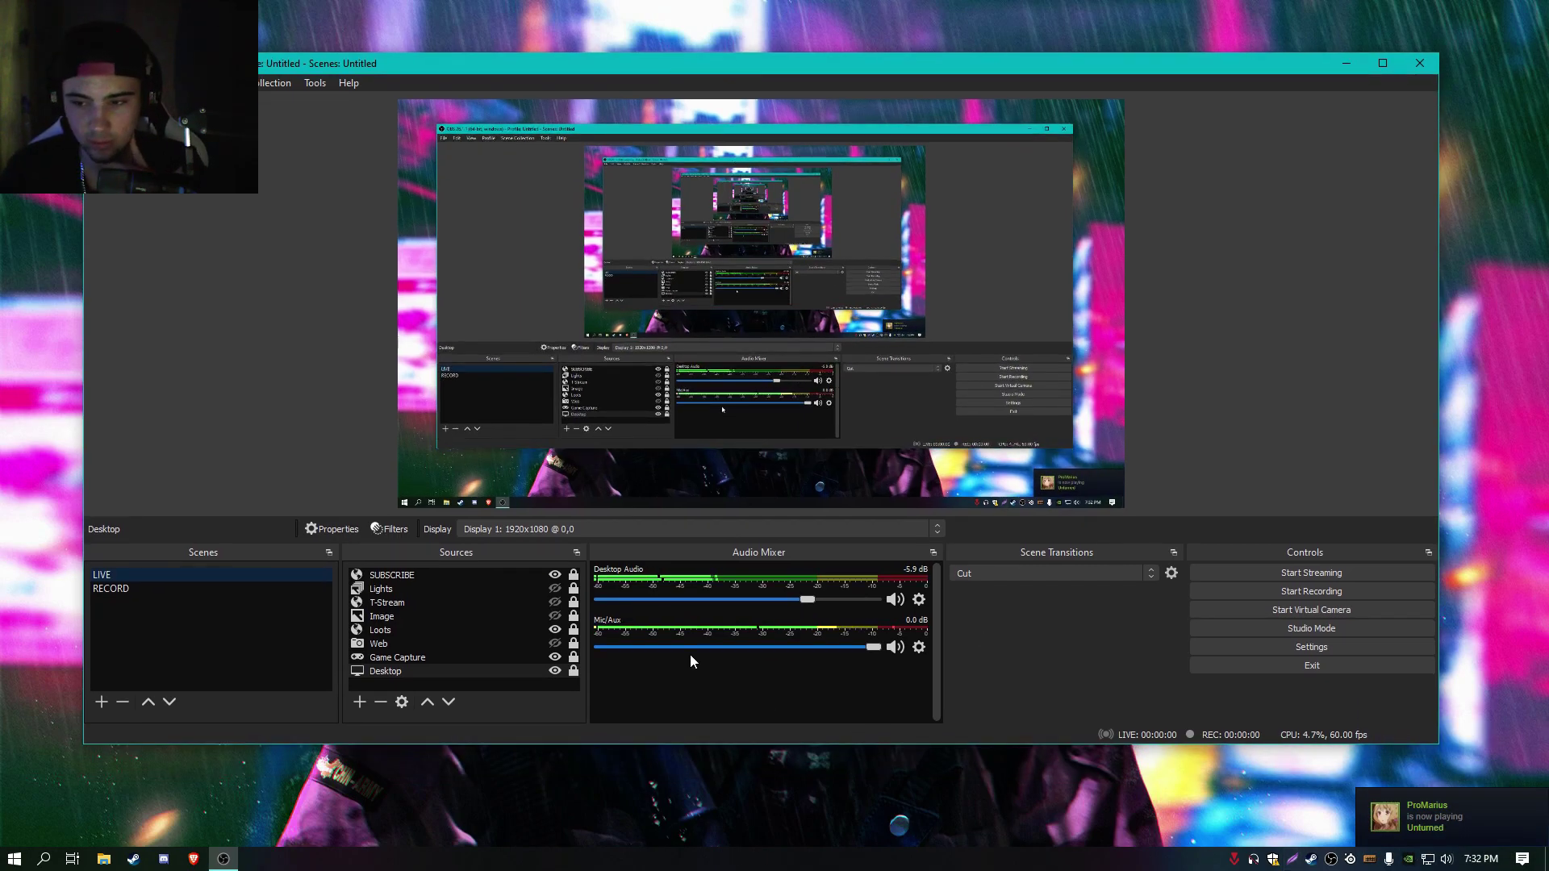